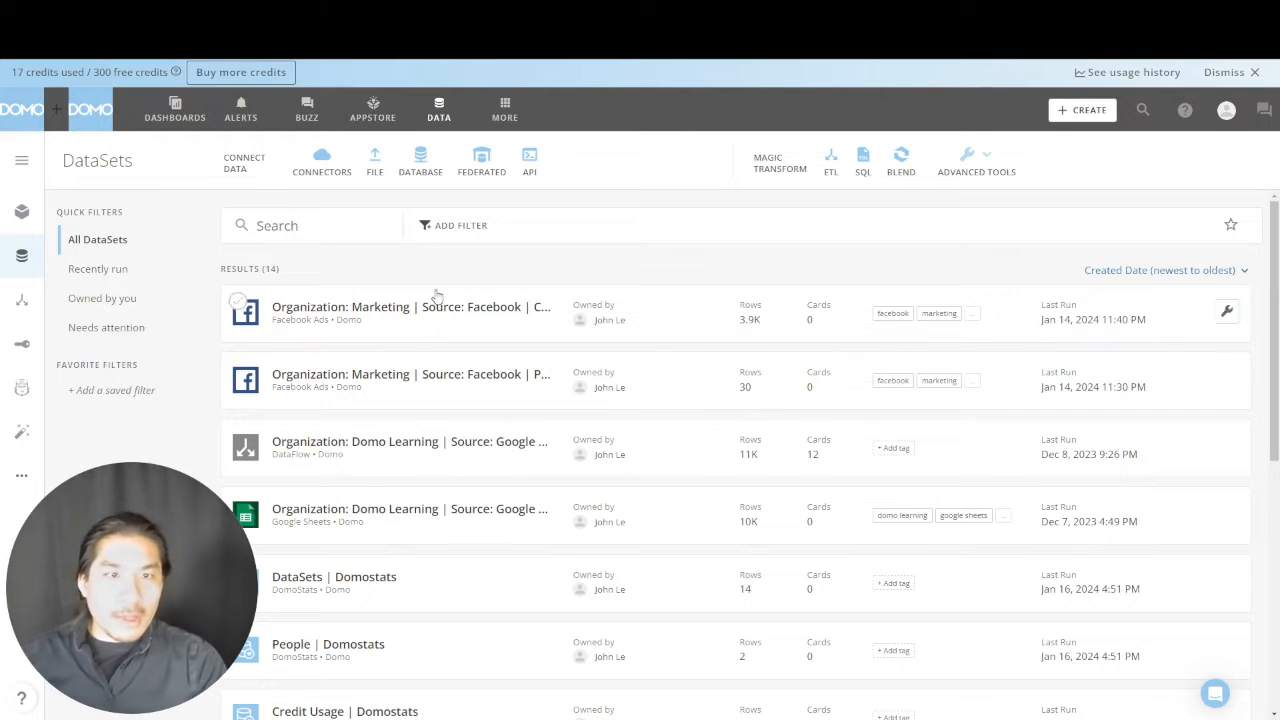
Search the data connectors for "google an" and open the Google Analytics connector options
left_click(330, 162)
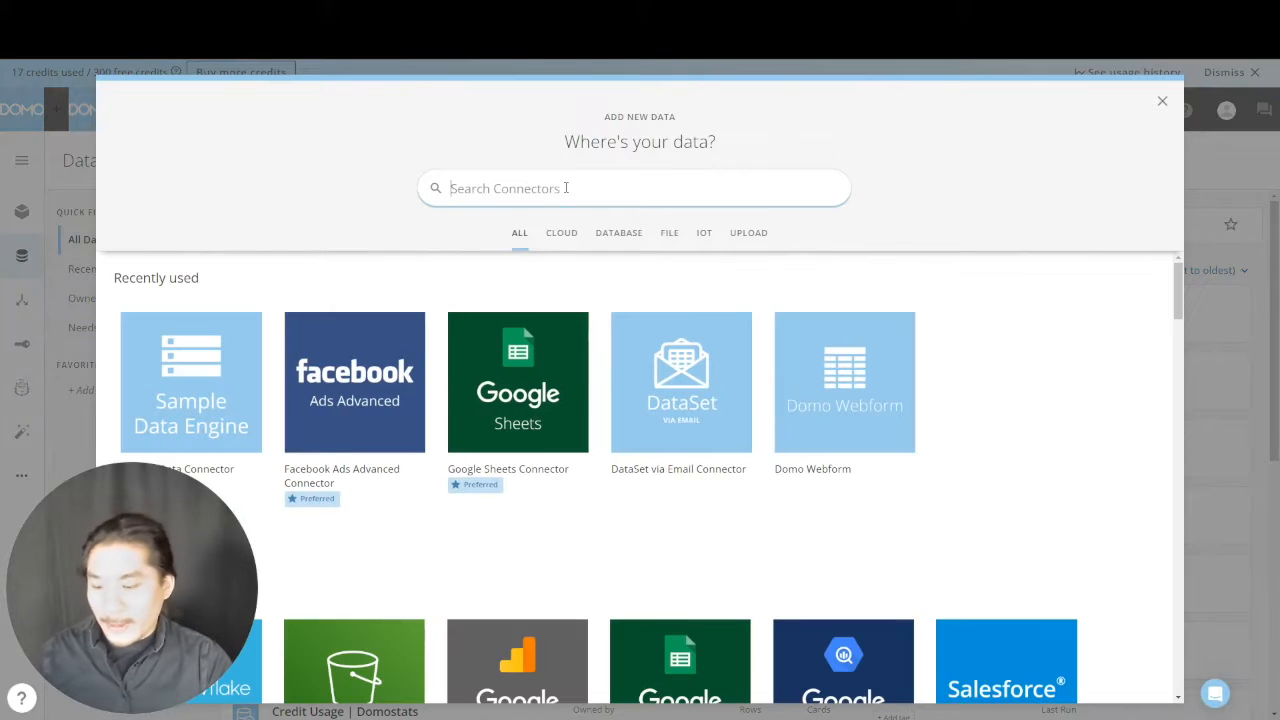
type("go")
key("BackSpace")
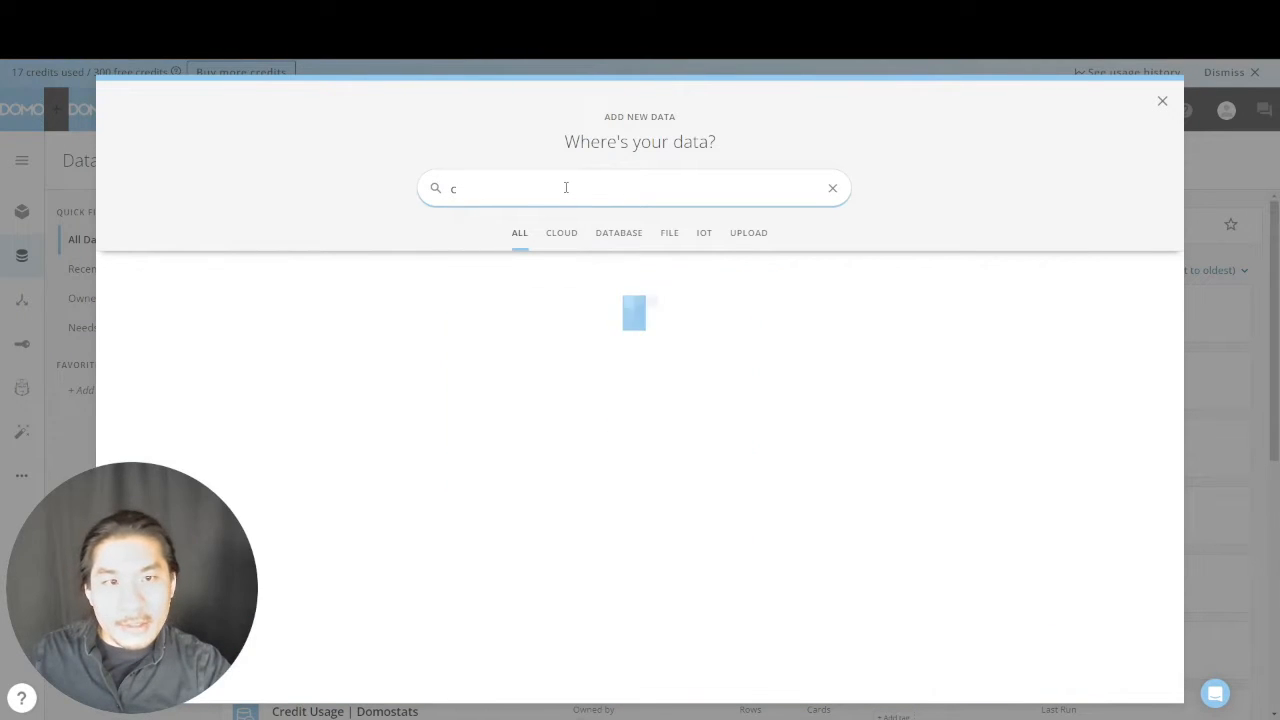
type("oogle an")
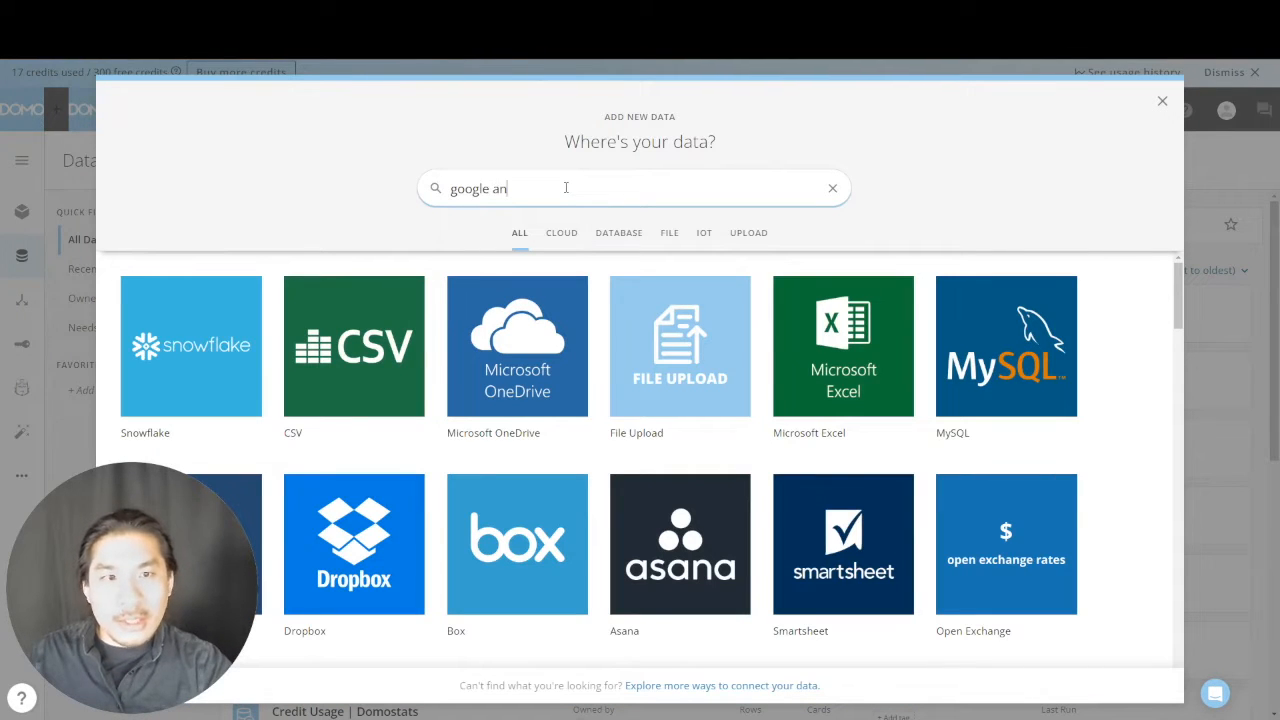
left_click(196, 346)
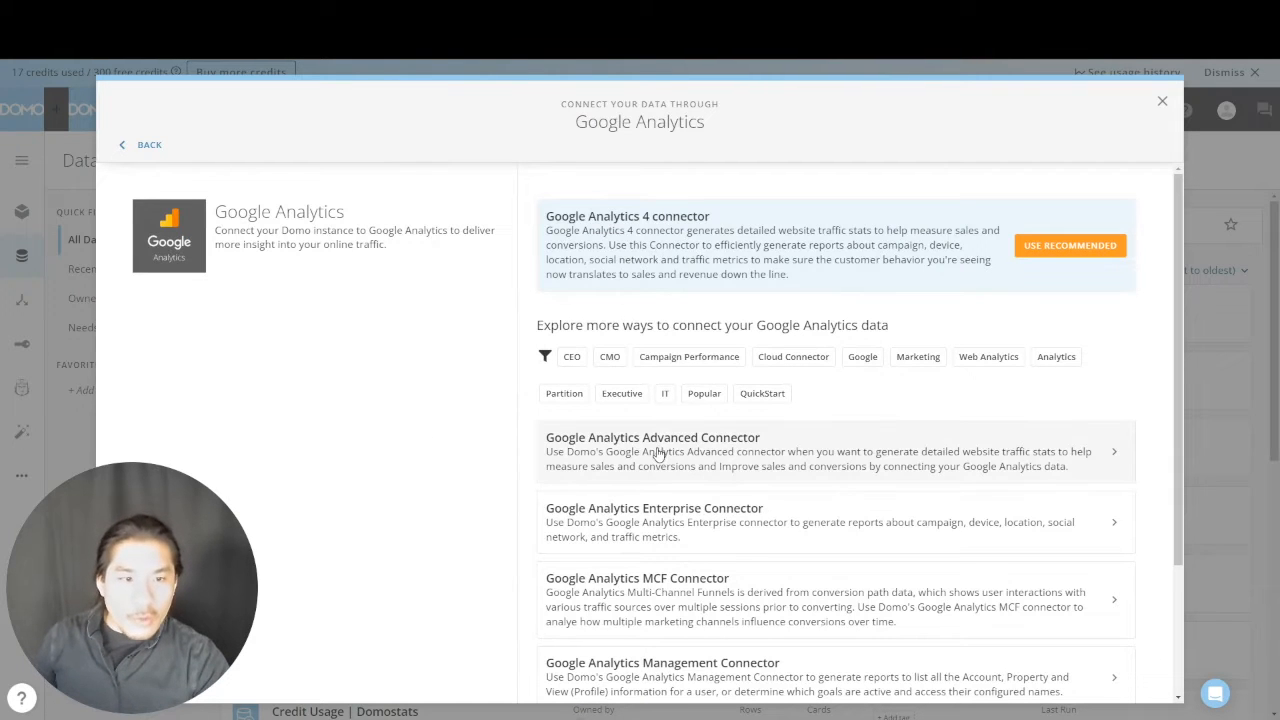
Choose the recommended Google Analytics 4 connector for the new dataset
scroll(663, 526, "down", 2)
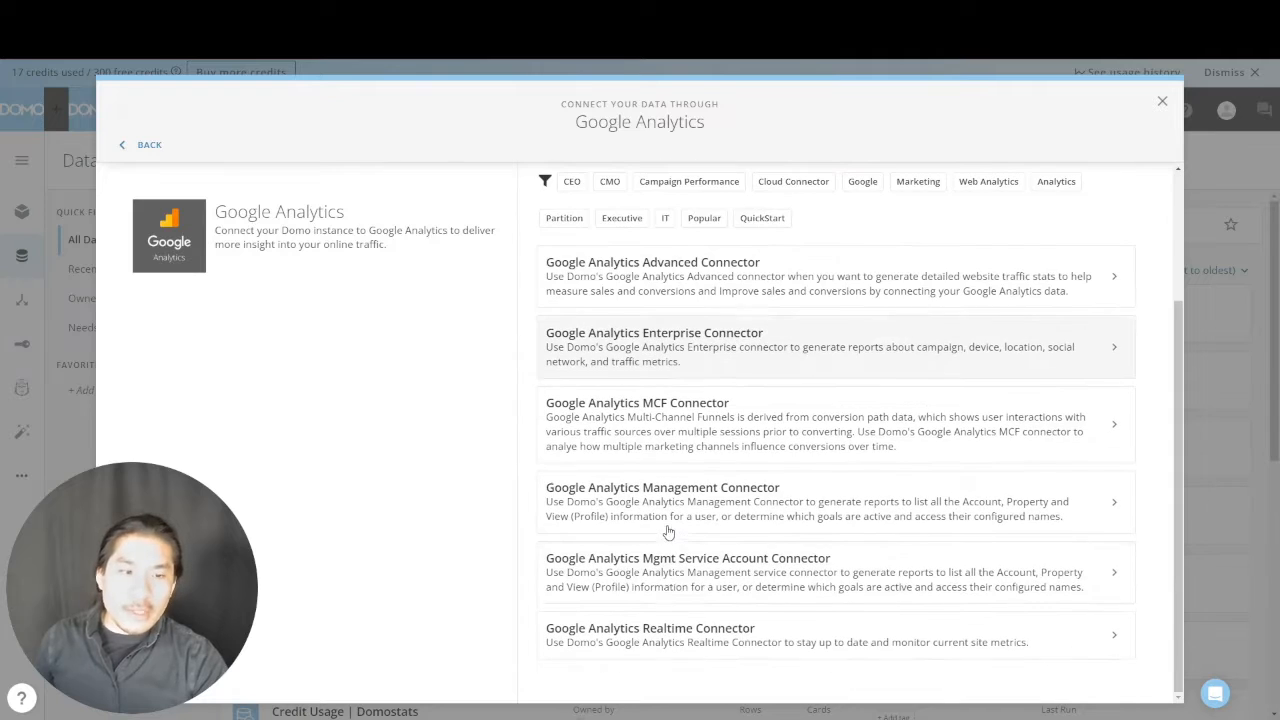
scroll(675, 590, "up", 3)
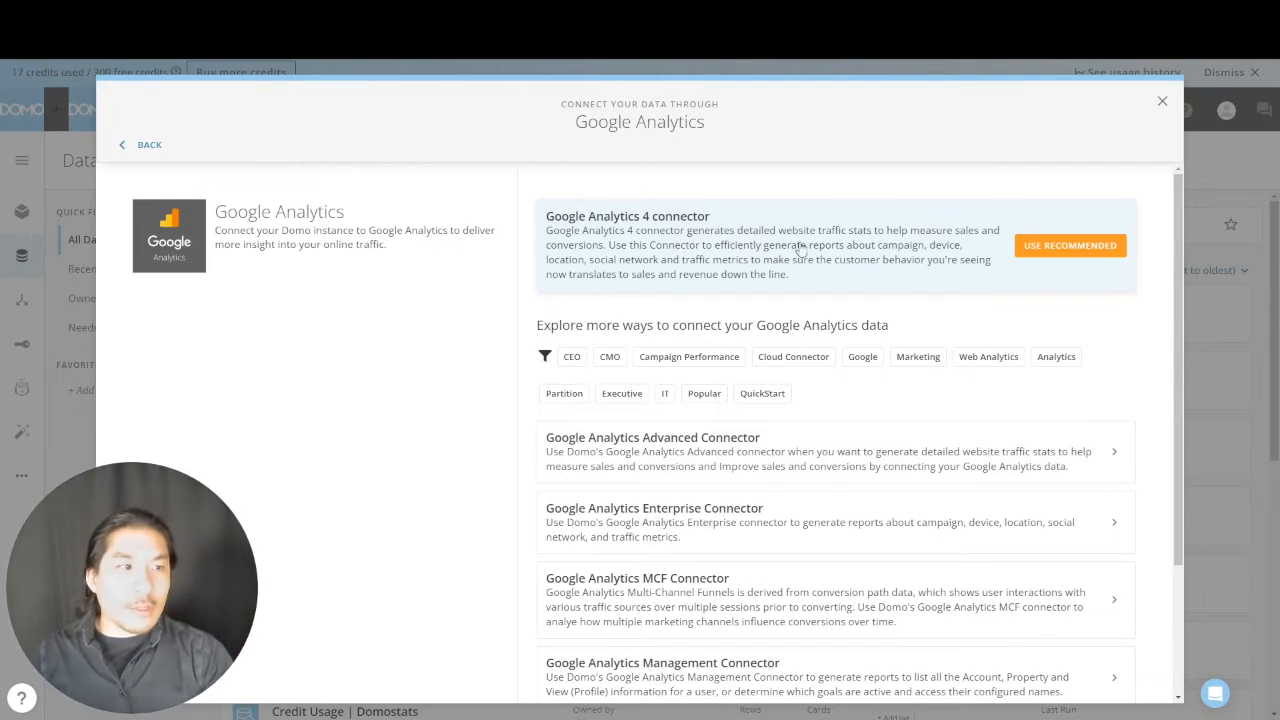
left_click(1106, 254)
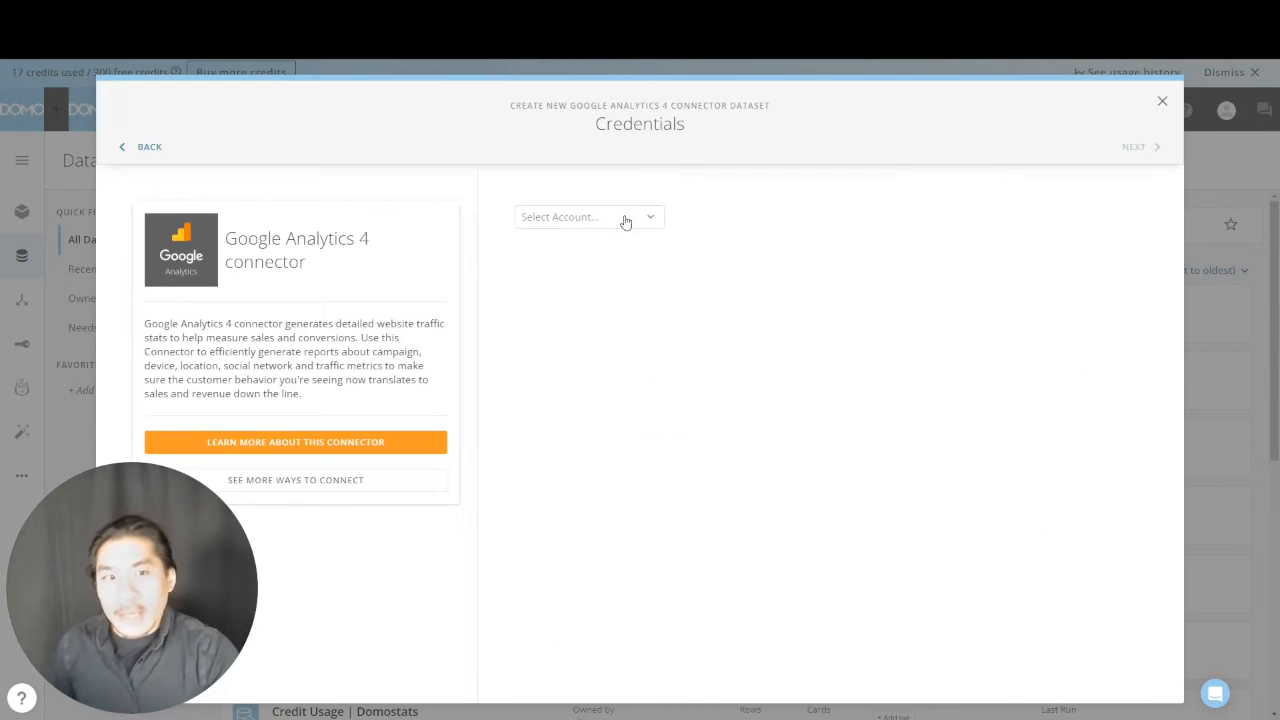
Select the existing saved Google account as the credentials and continue to the dataset details
left_click(611, 220)
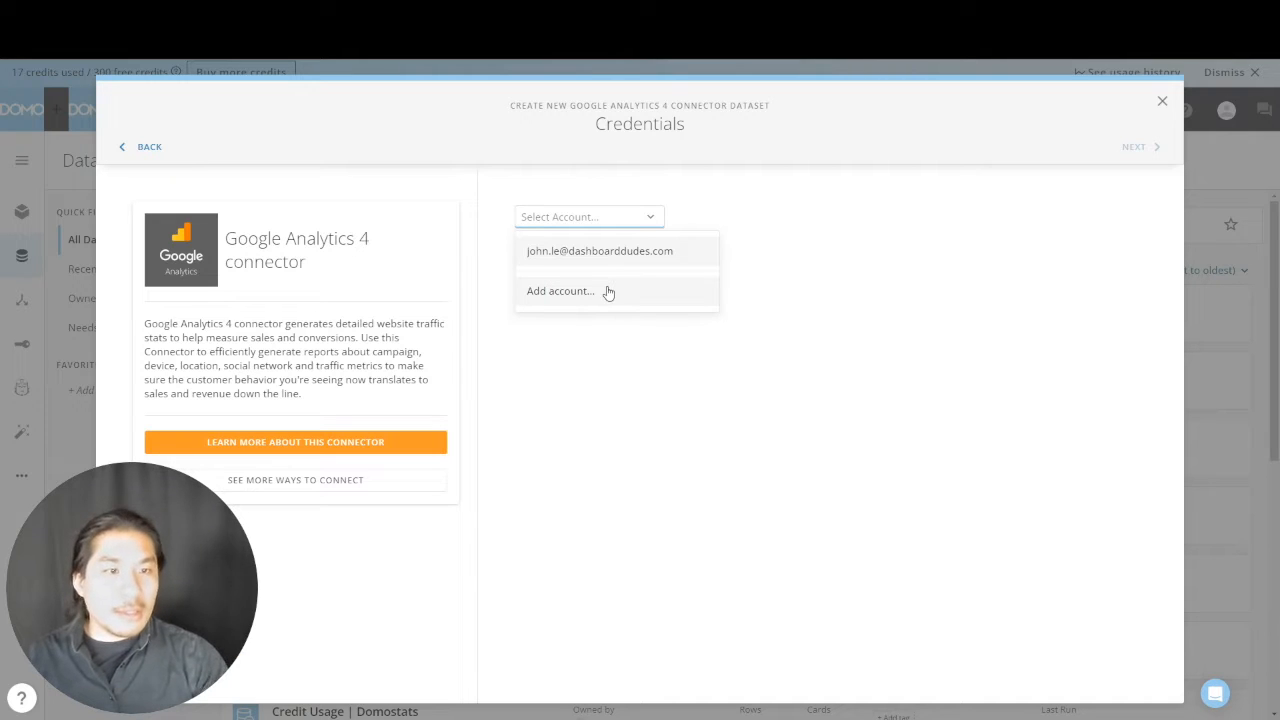
left_click(634, 251)
left_click(1150, 146)
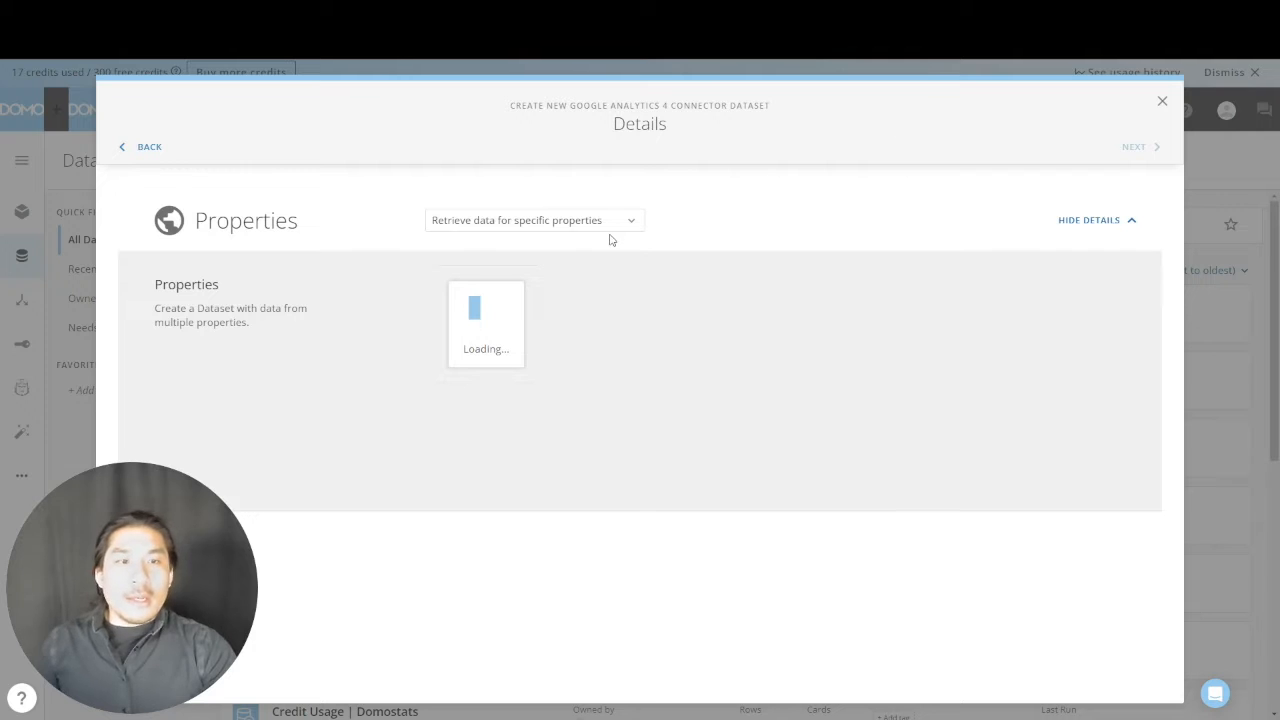
Keep retrieval limited to specific properties, select Dashboard Dudes and expand it to show its GA4 property
left_click(606, 226)
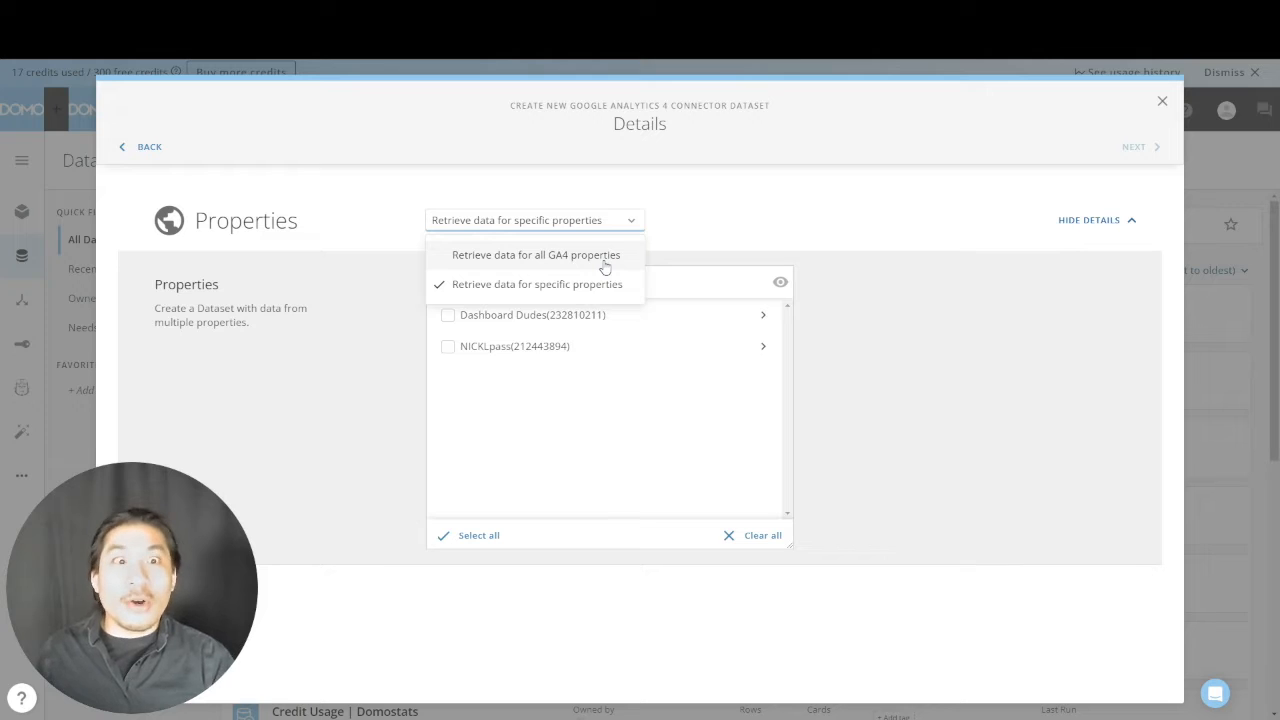
left_click(590, 289)
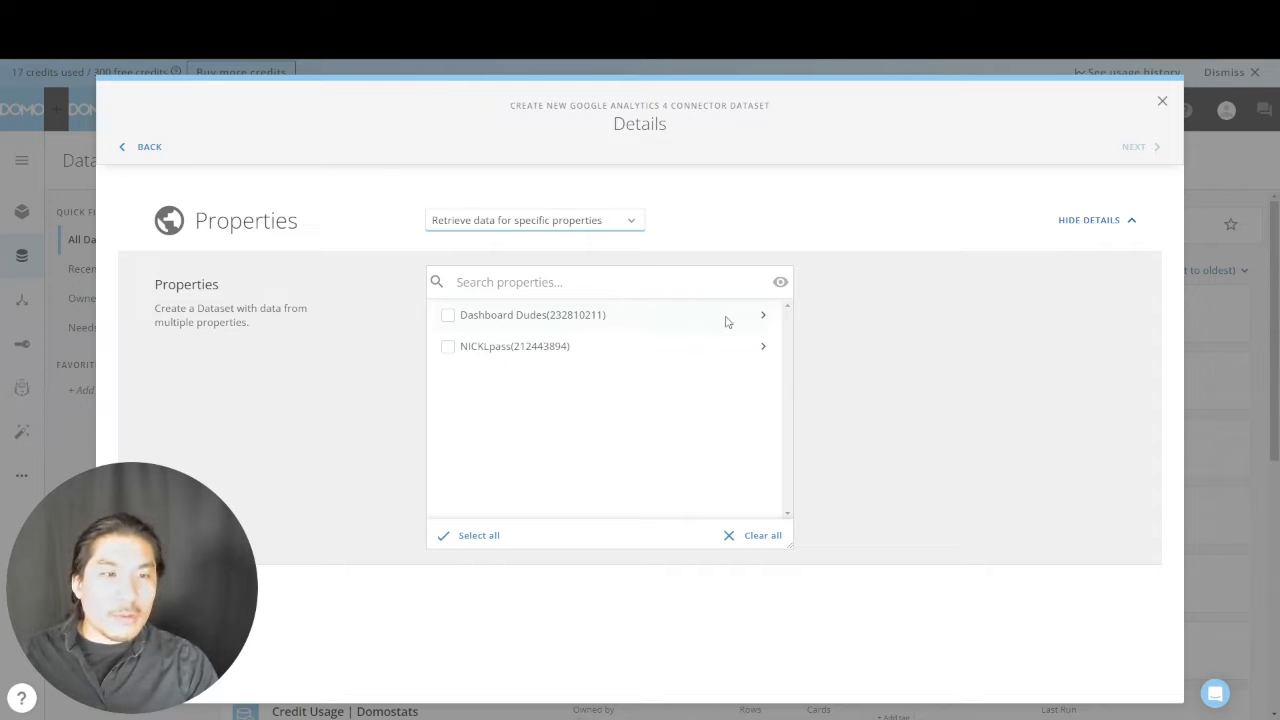
left_click(448, 316)
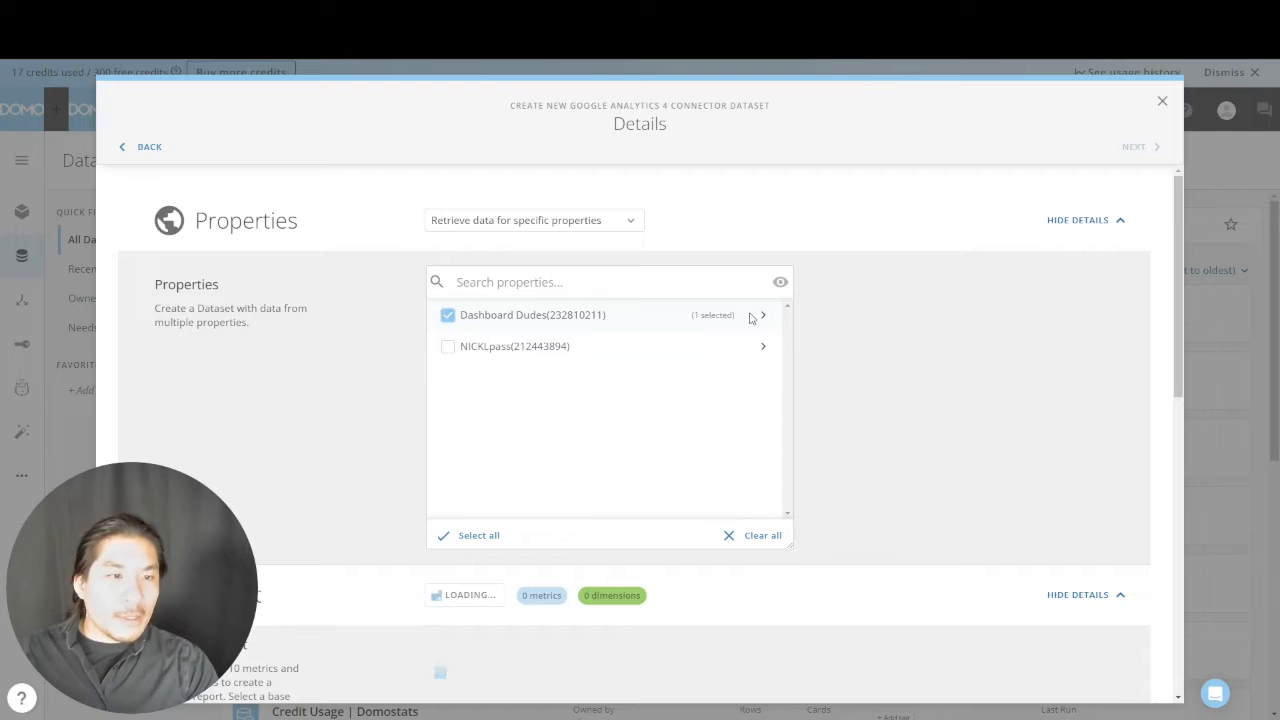
left_click(762, 316)
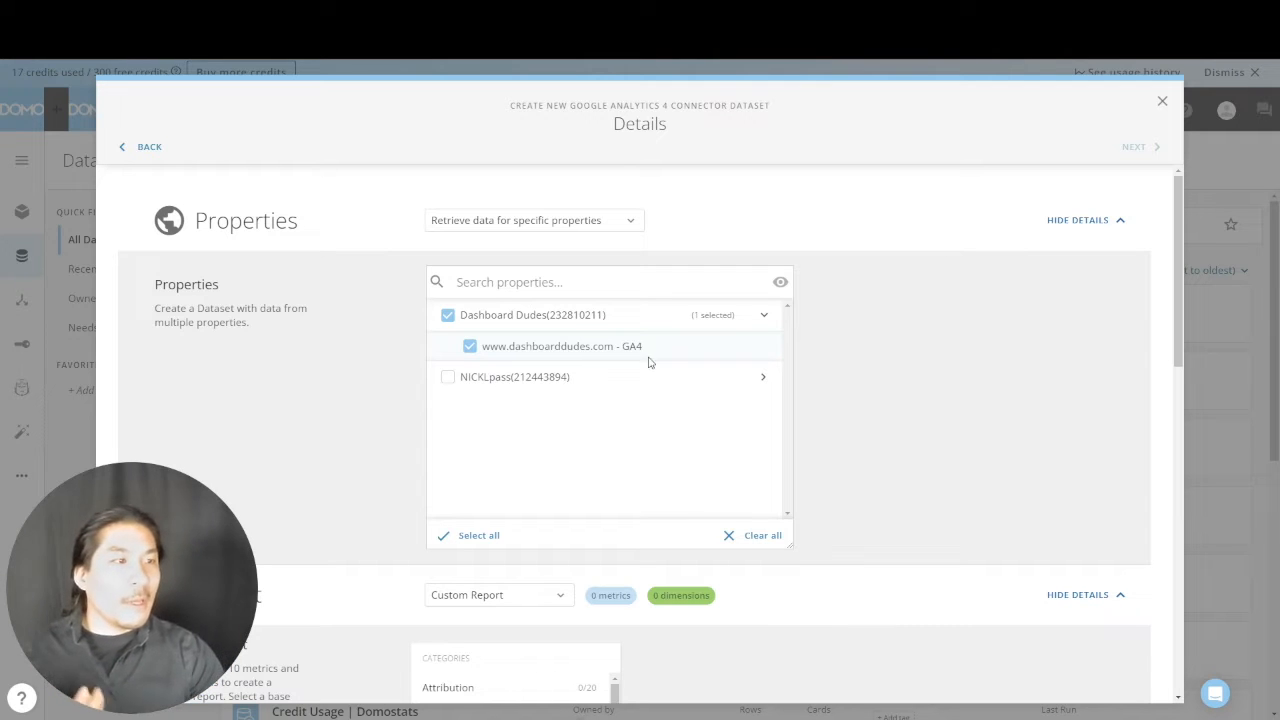
Add the Default channel group dimension from the Attribution category to the custom report
scroll(992, 421, "down", 2)
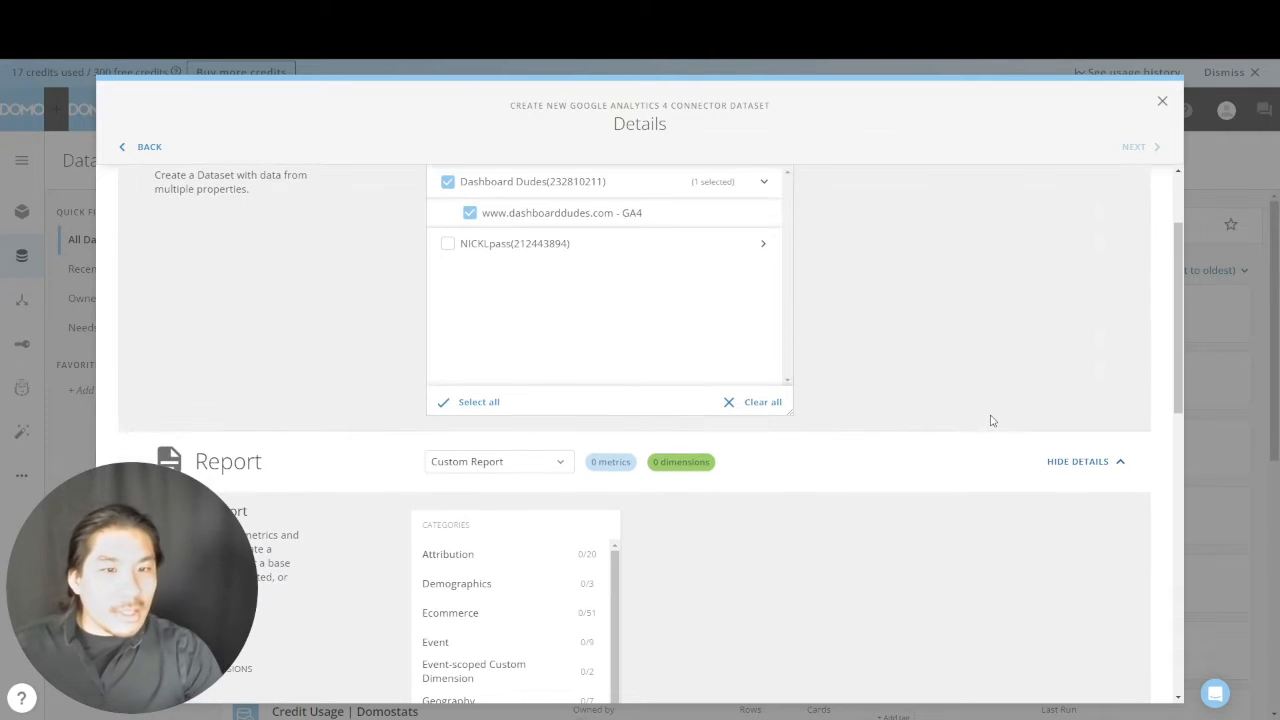
scroll(992, 421, "down", 4)
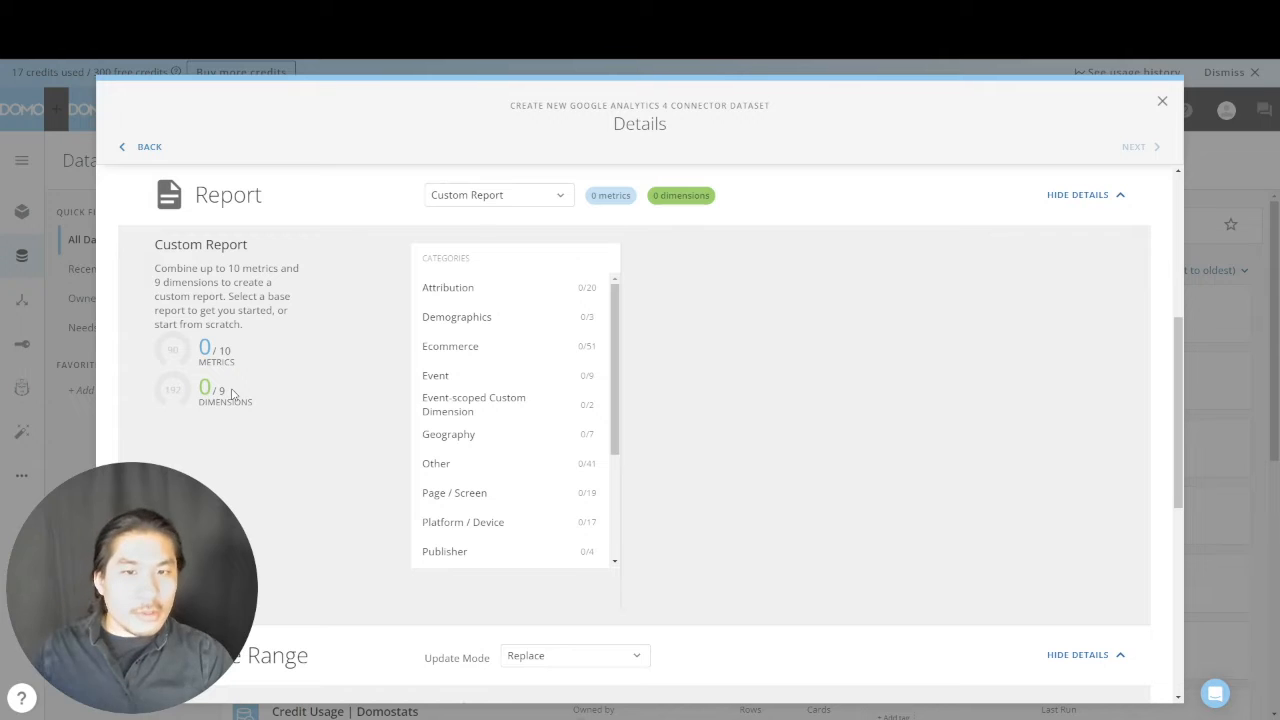
left_click(537, 292)
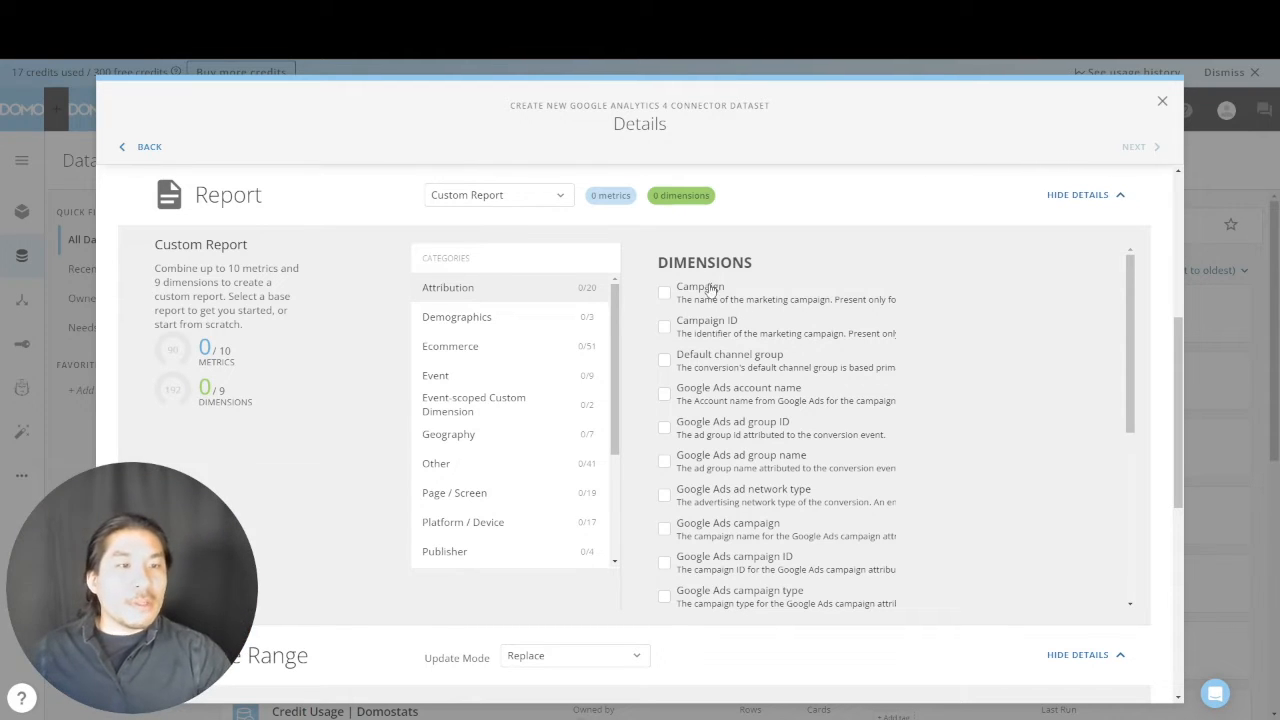
left_click(751, 362)
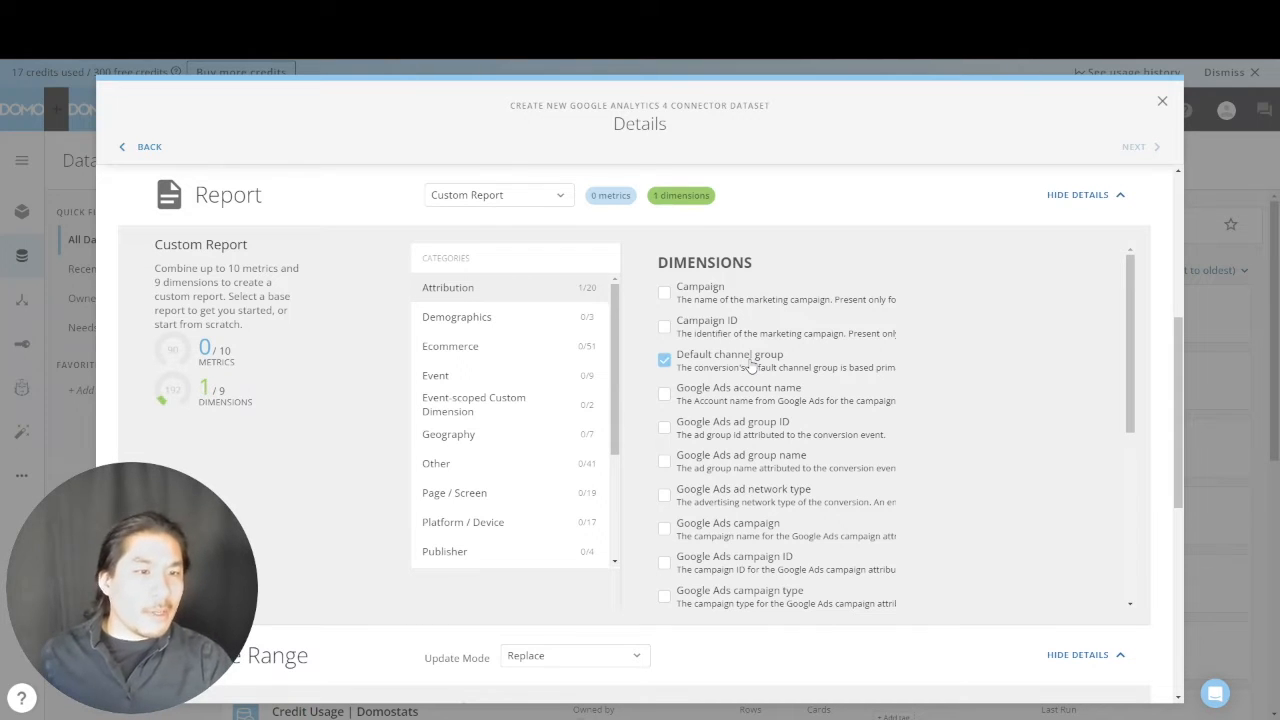
Add the Source / medium dimension from the Attribution category to the custom report
scroll(786, 455, "down", 2)
scroll(786, 458, "down", 2)
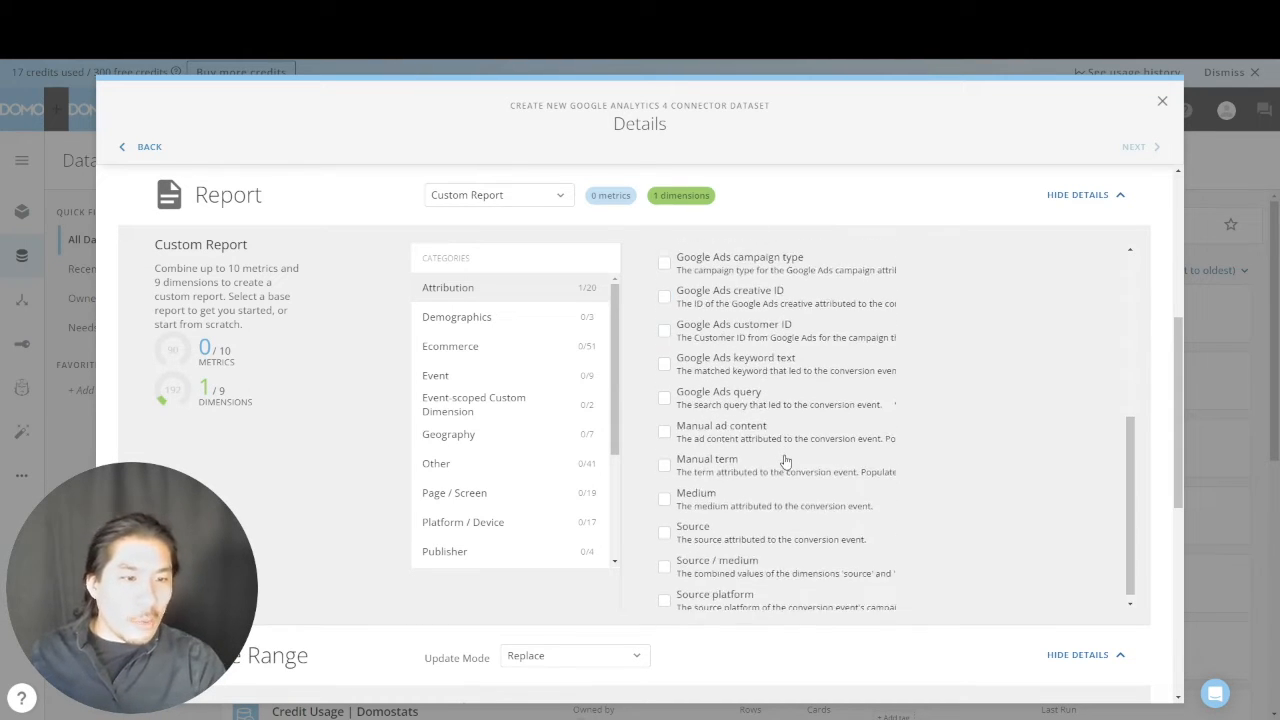
scroll(785, 456, "up", 5)
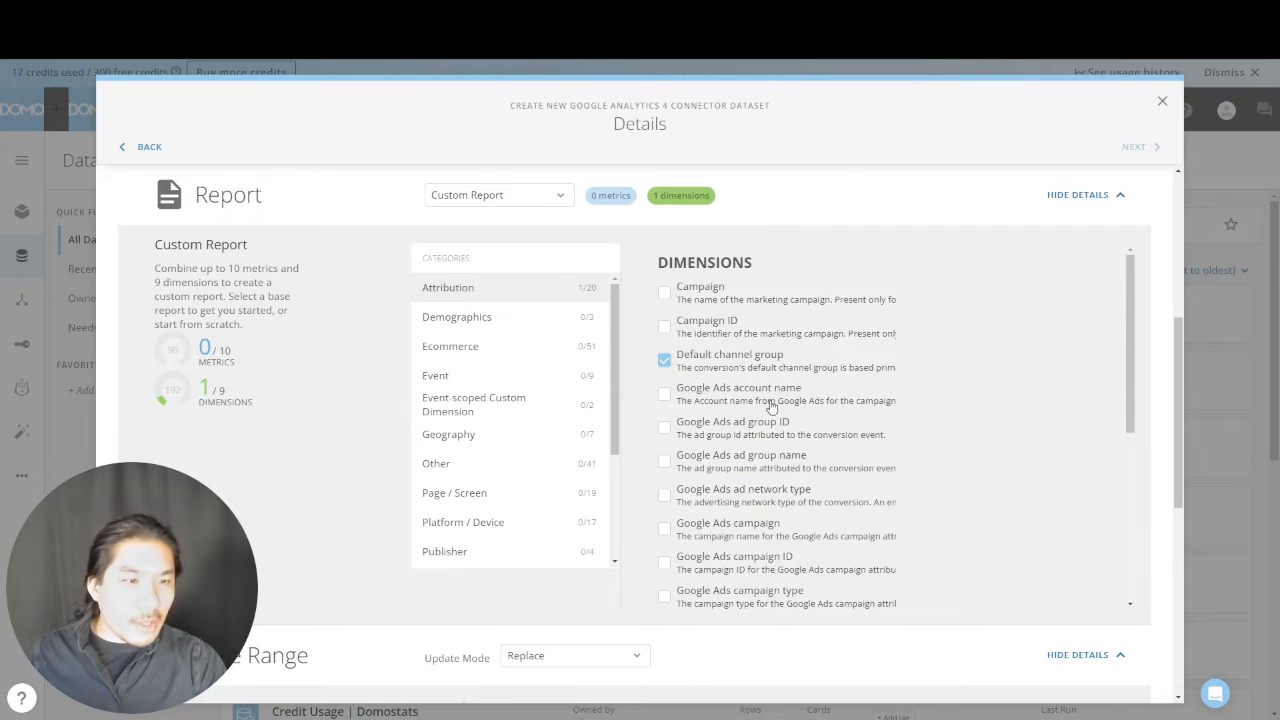
scroll(768, 402, "down", 2)
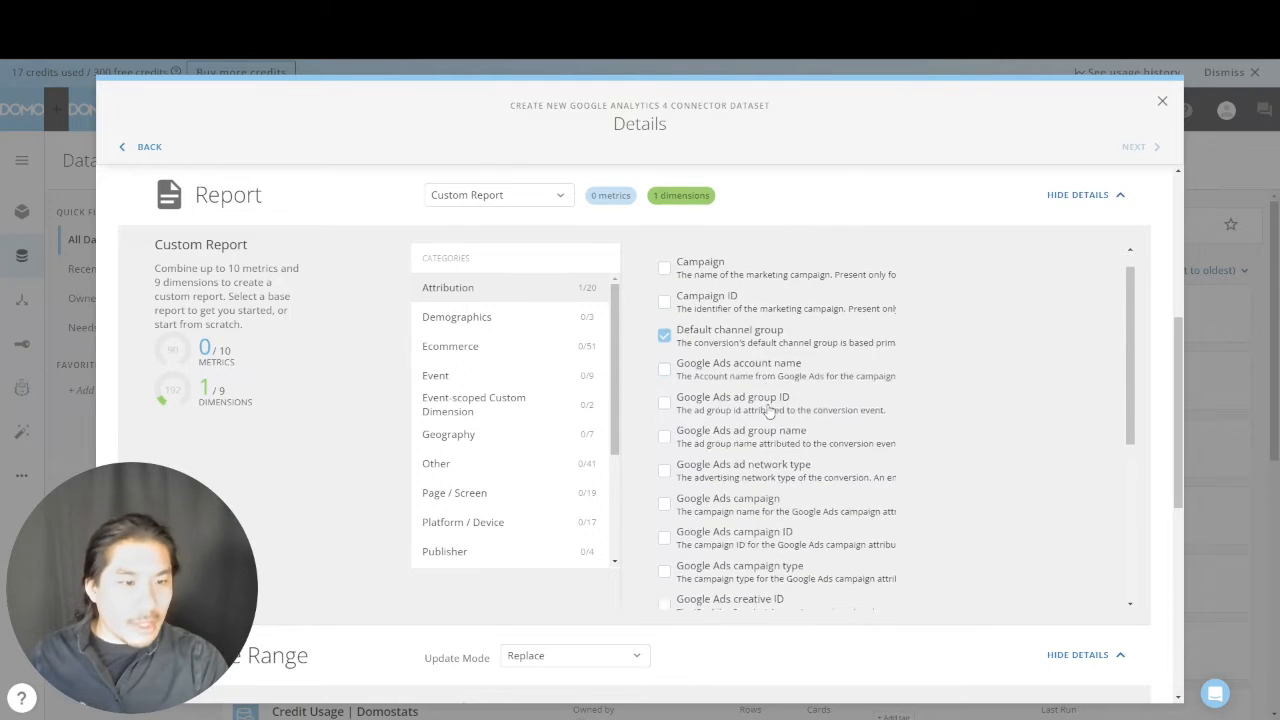
scroll(749, 443, "down", 3)
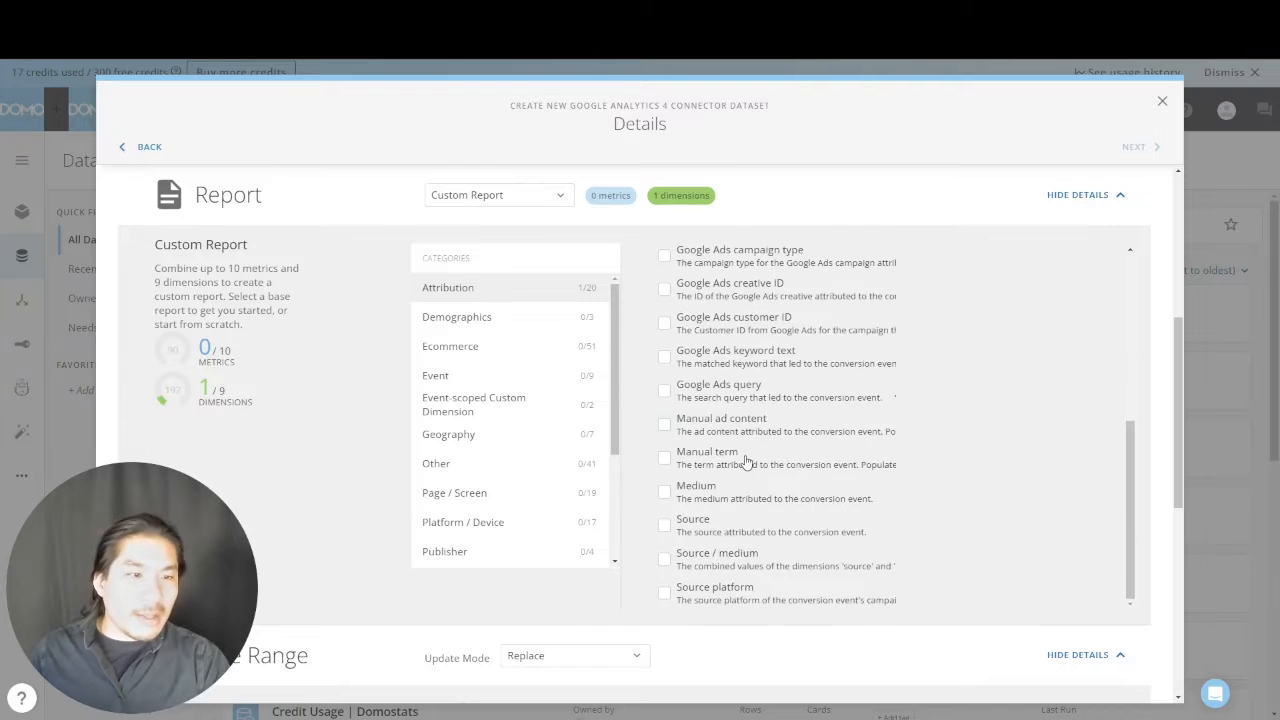
scroll(745, 461, "down", 1)
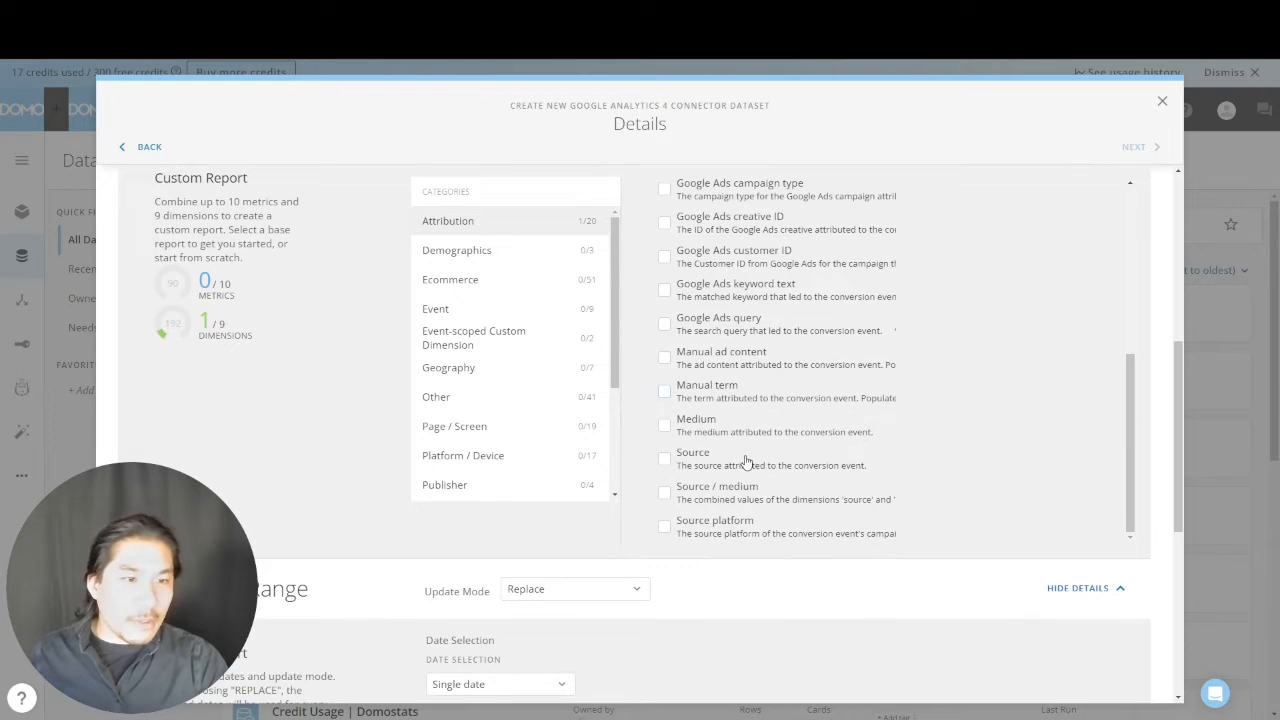
left_click(698, 493)
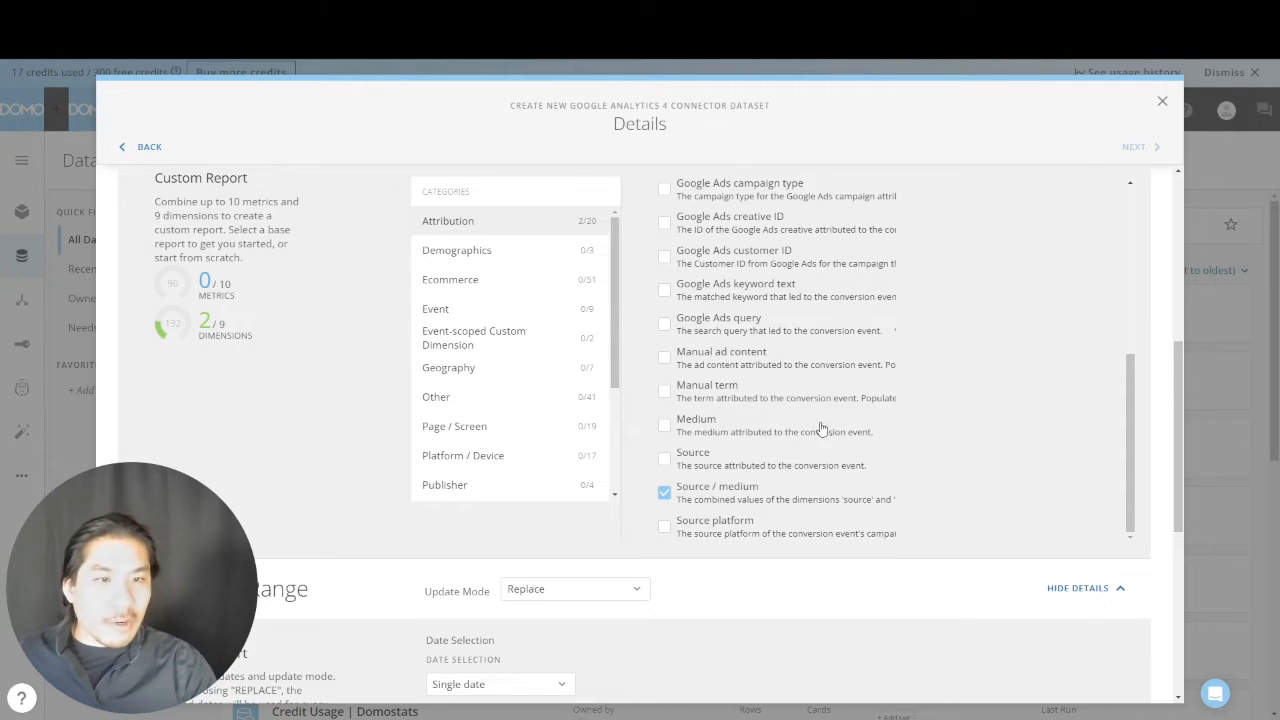
Examine the fields offered in the Demographics and Ecommerce categories, including the Ecommerce revenue, item and transaction metrics and item dimensions
left_click(541, 259)
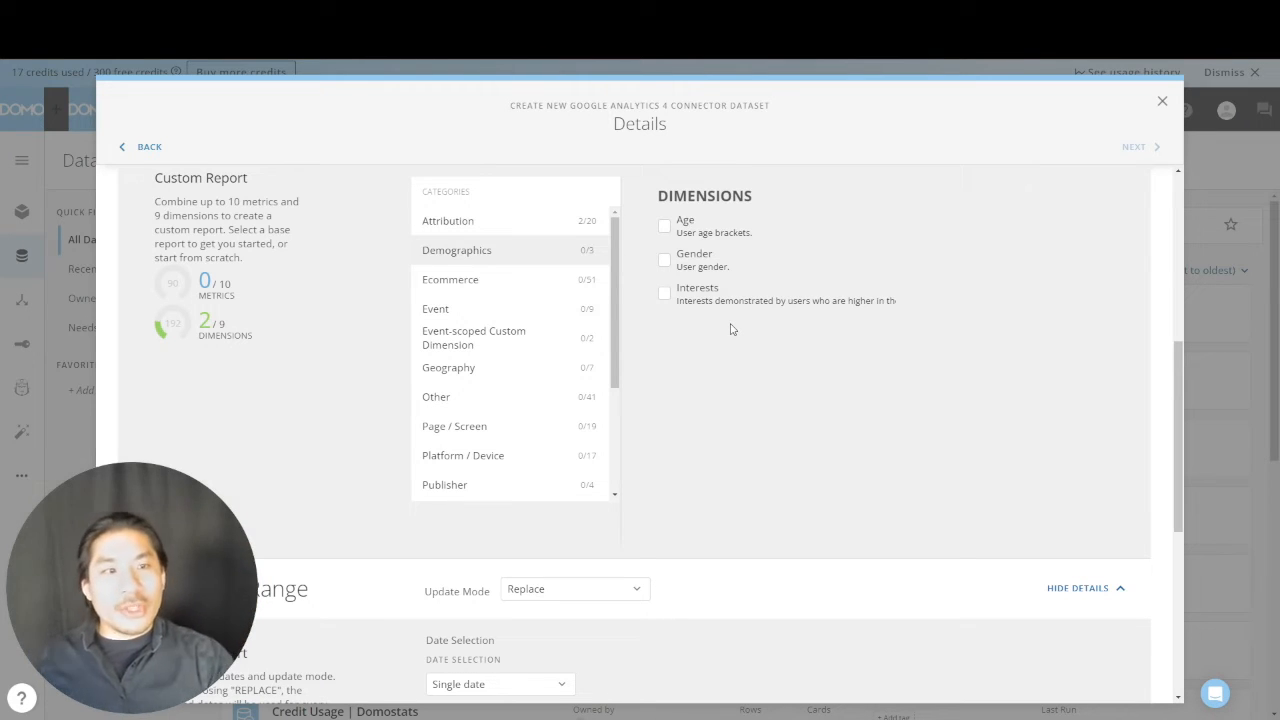
left_click(545, 284)
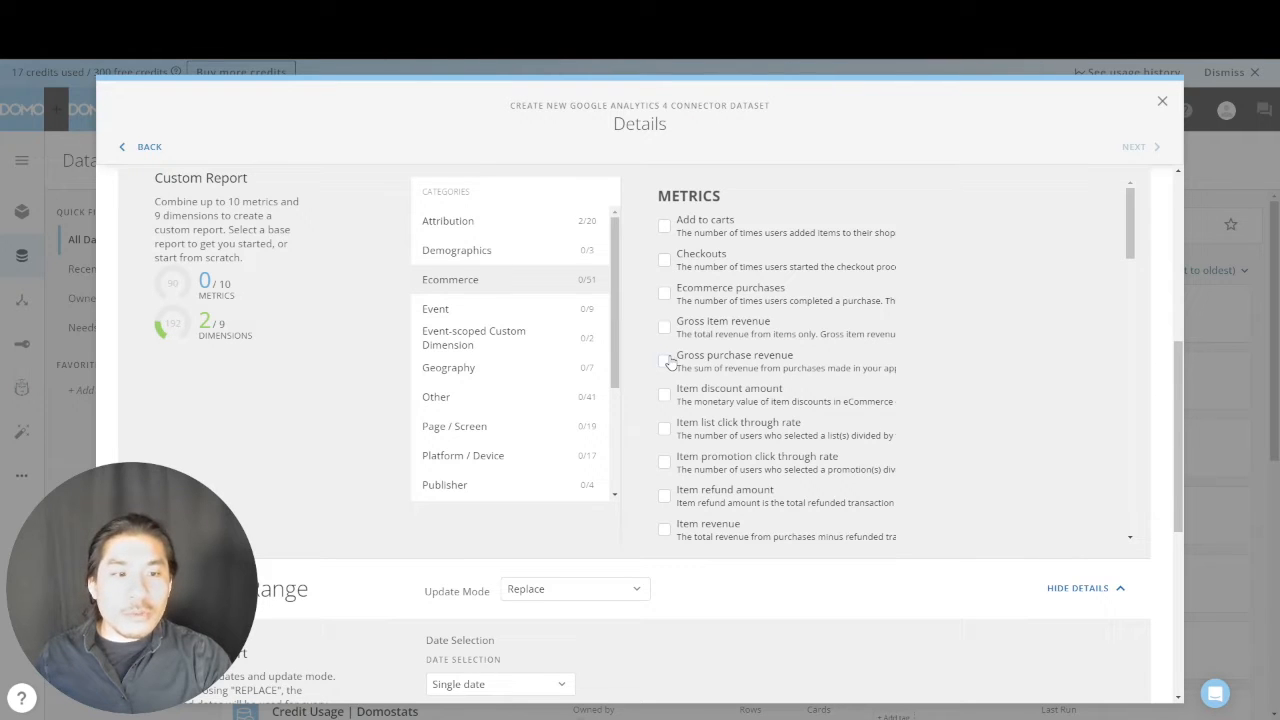
scroll(668, 527, "down", 1)
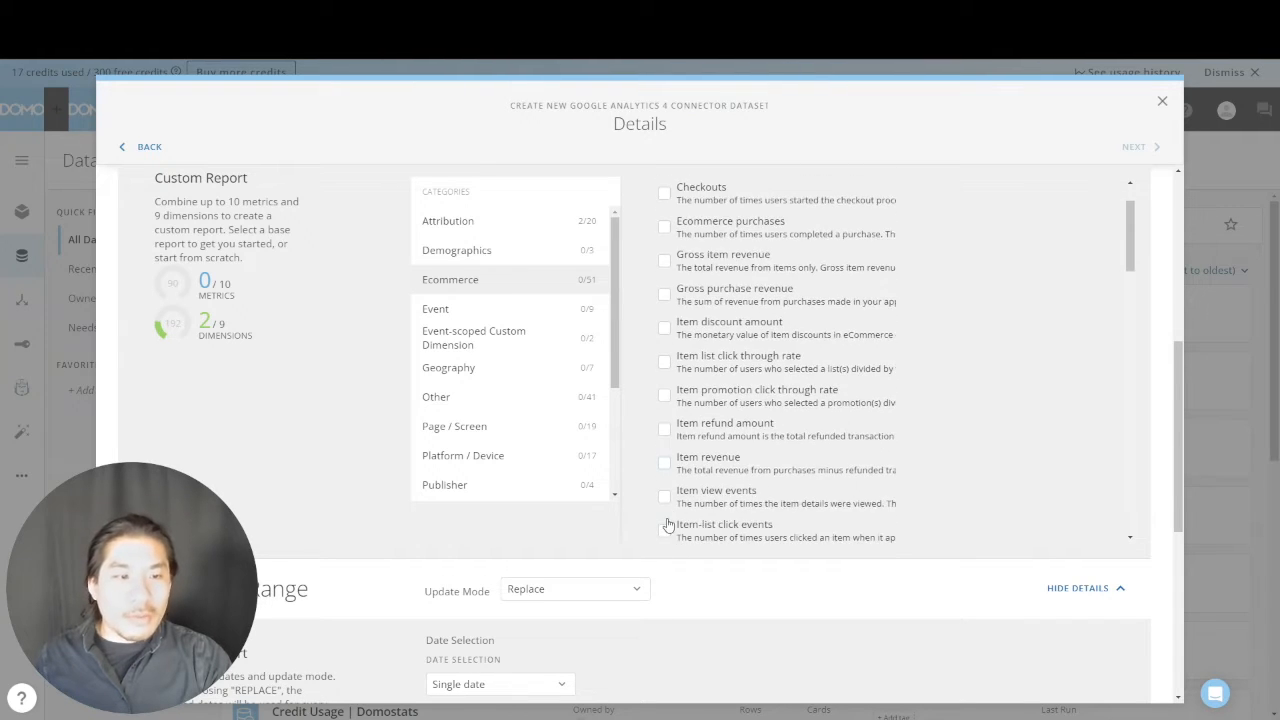
scroll(668, 520, "down", 4)
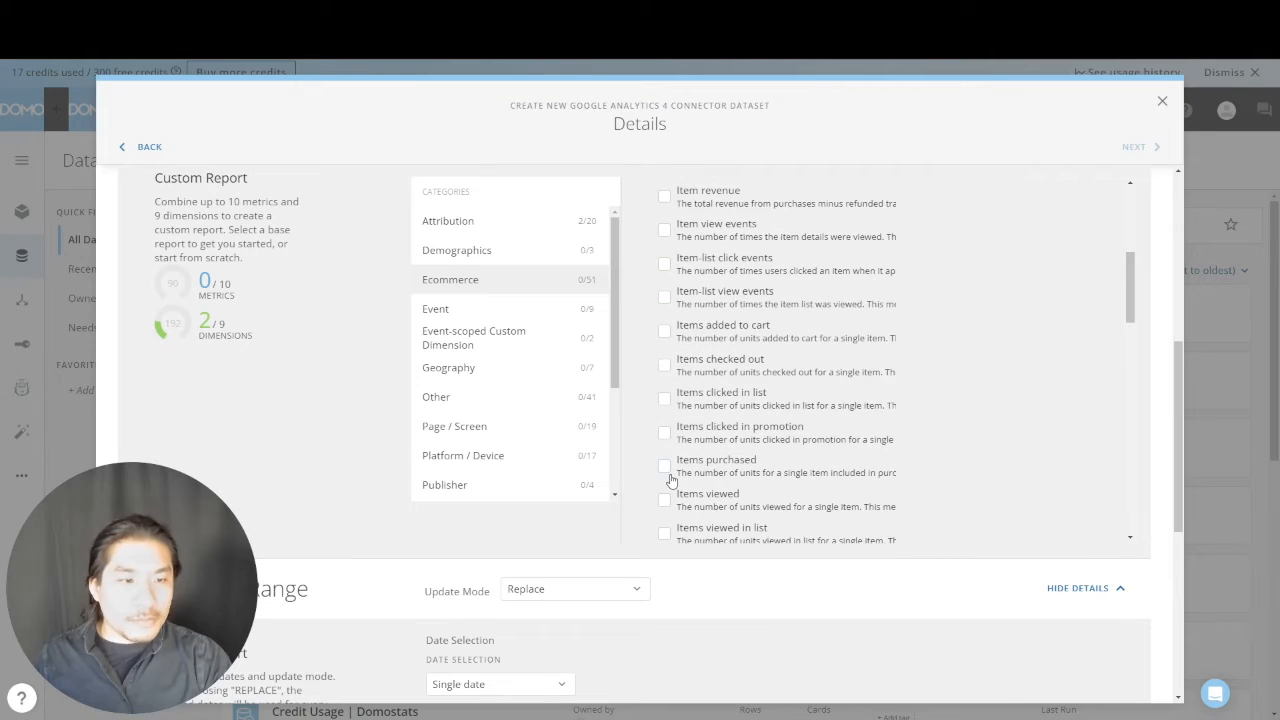
scroll(670, 480, "down", 4)
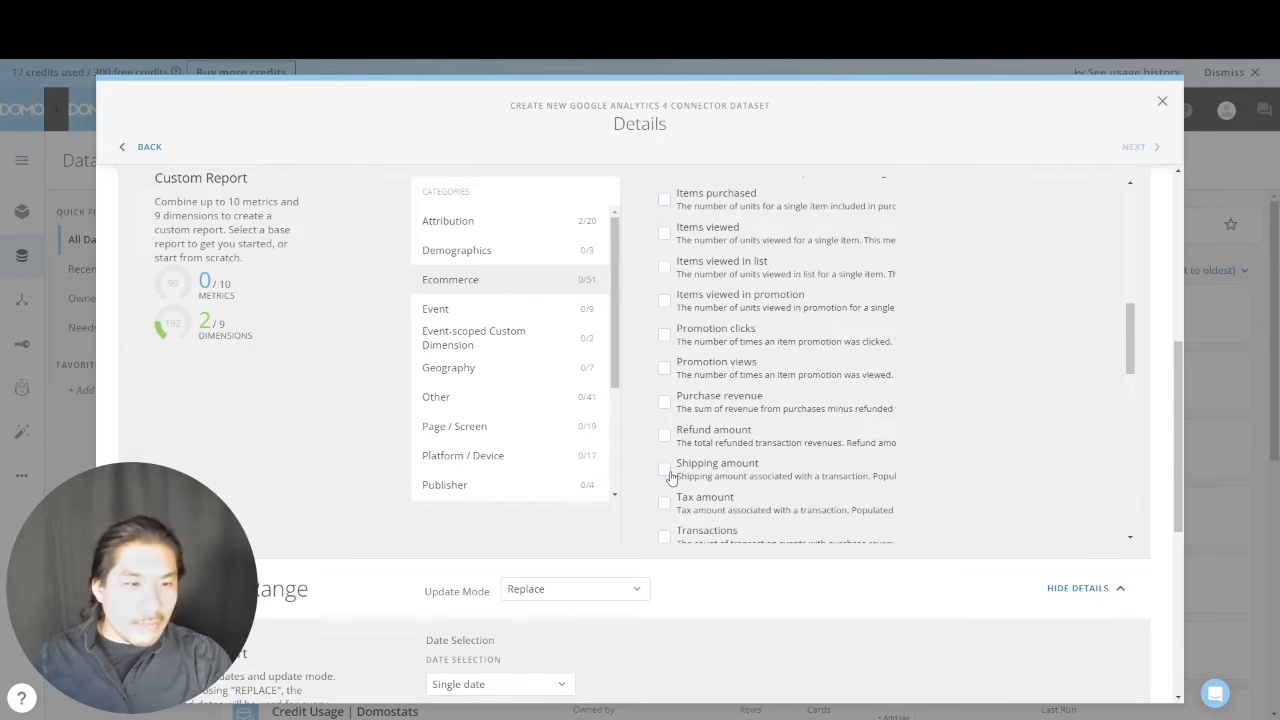
scroll(669, 410, "up", 4)
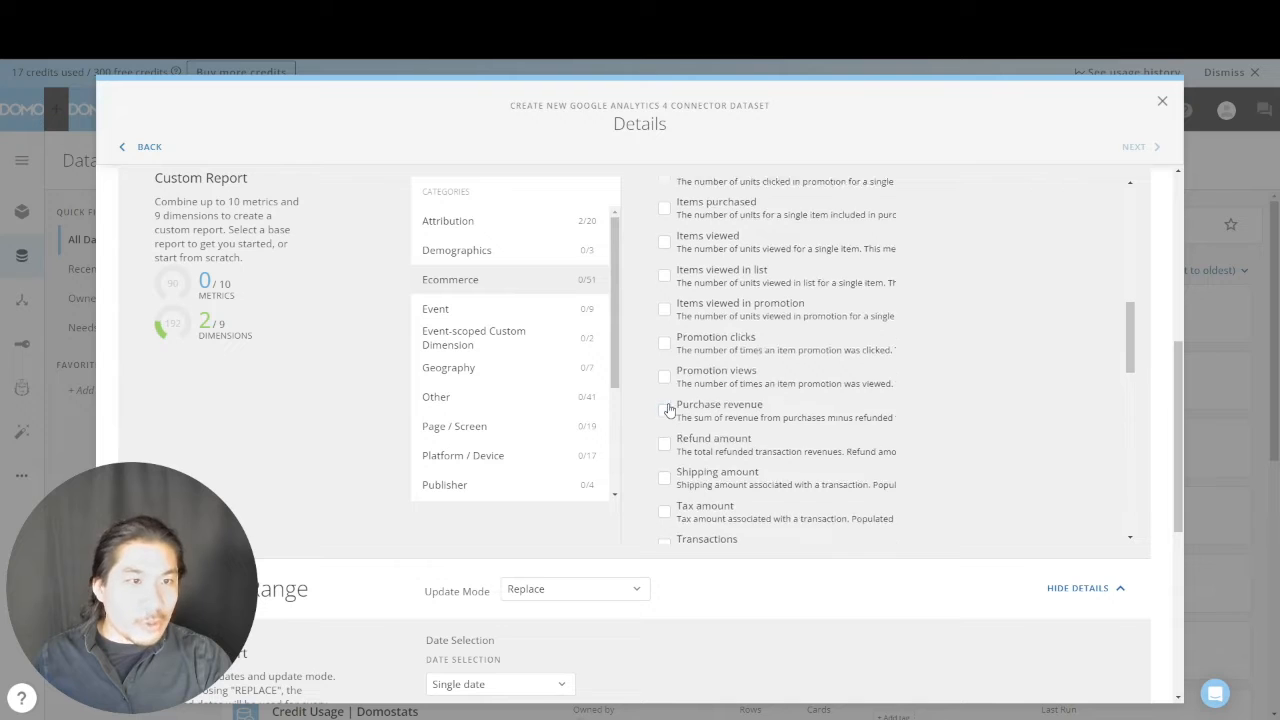
scroll(669, 410, "up", 3)
scroll(669, 411, "down", 8)
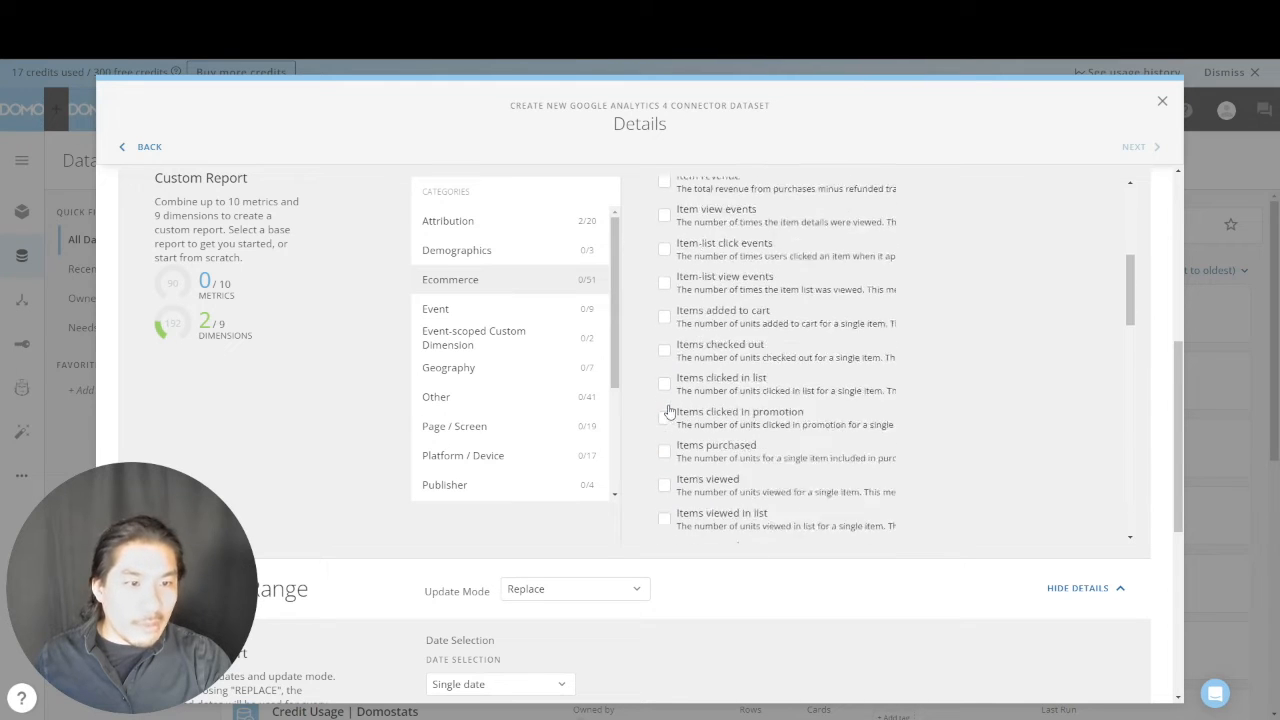
scroll(669, 411, "down", 2)
scroll(675, 390, "up", 2)
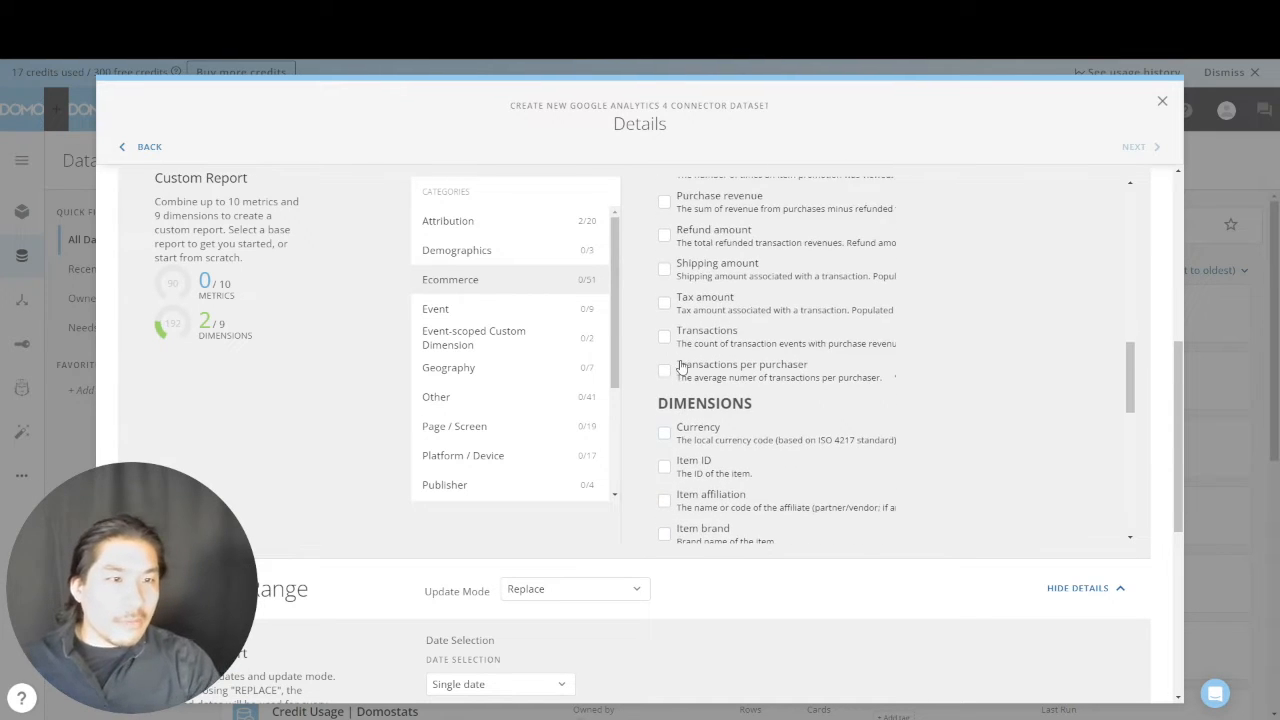
scroll(681, 362, "up", 2)
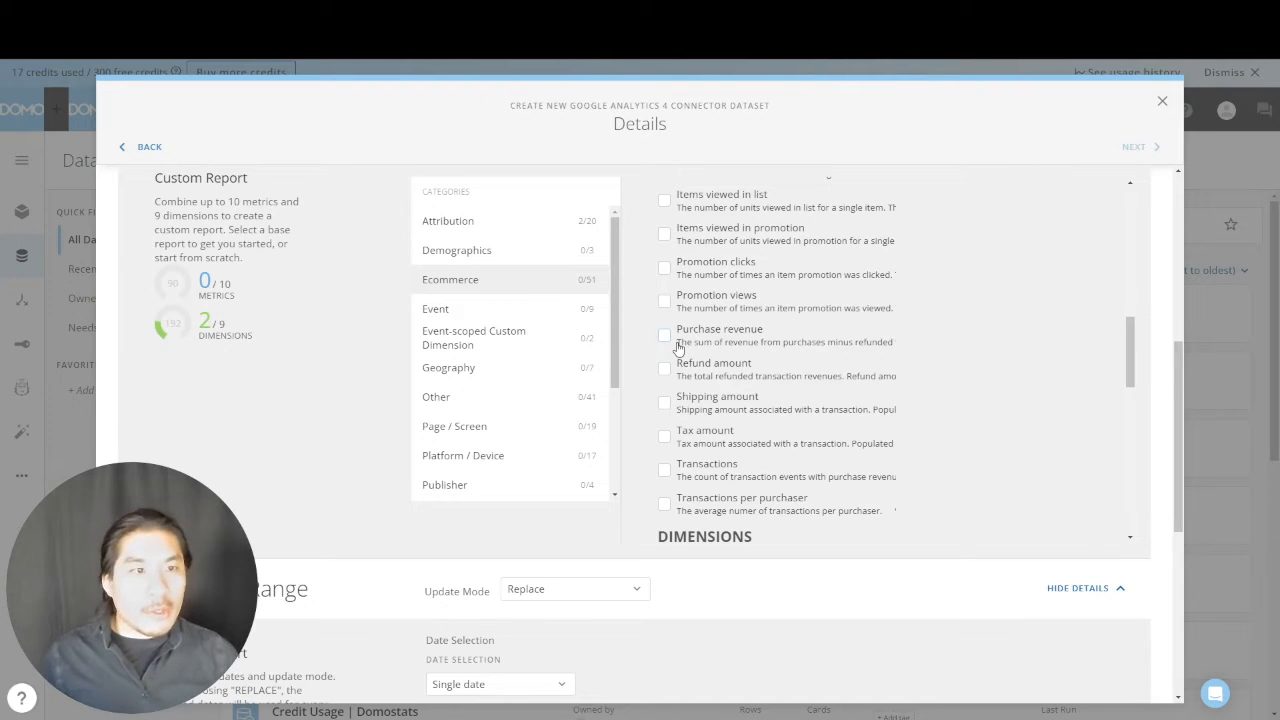
scroll(679, 347, "up", 3)
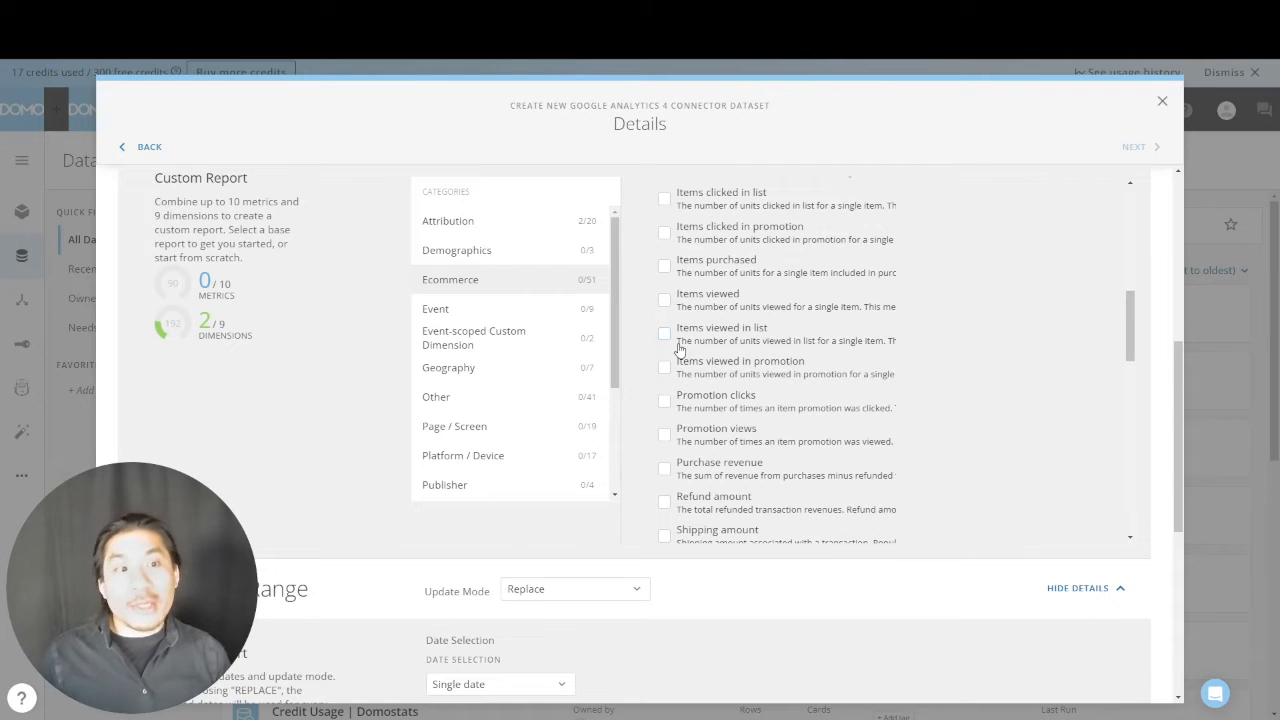
scroll(679, 347, "down", 6)
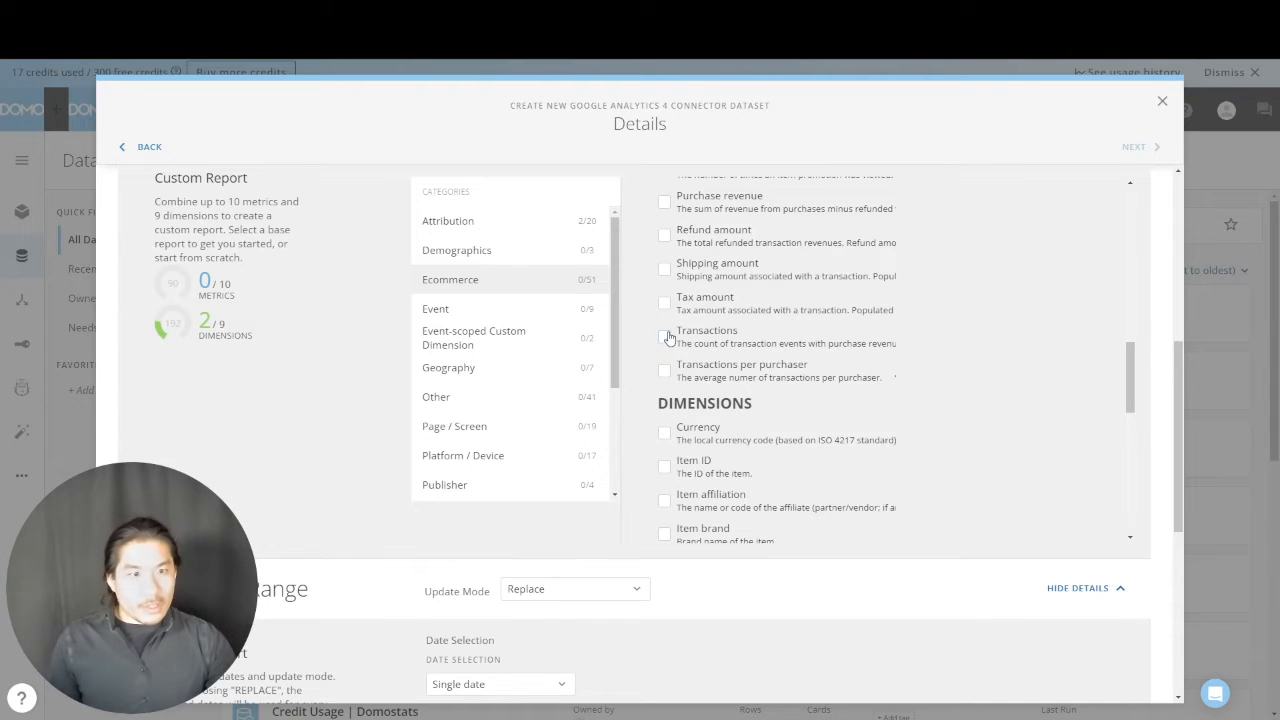
scroll(766, 360, "down", 5)
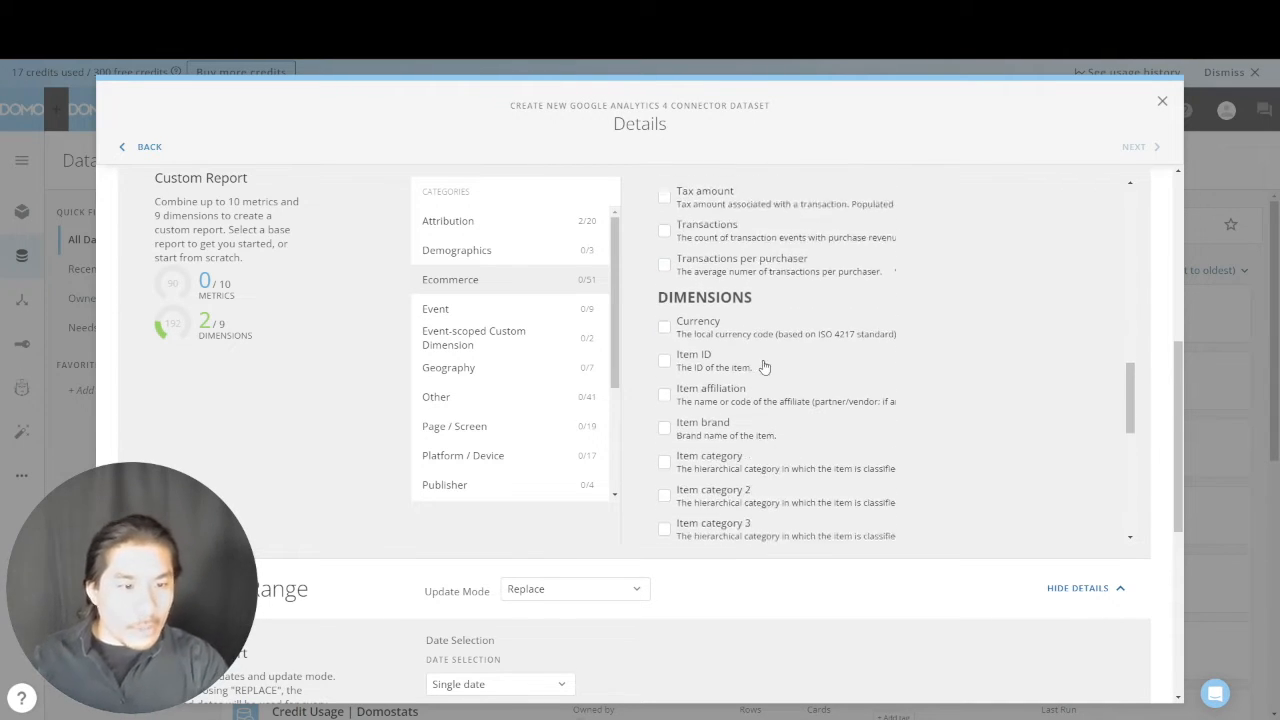
Add the Event name dimension and the Conversions and Event count metrics from the Event category to the custom report
left_click(562, 314)
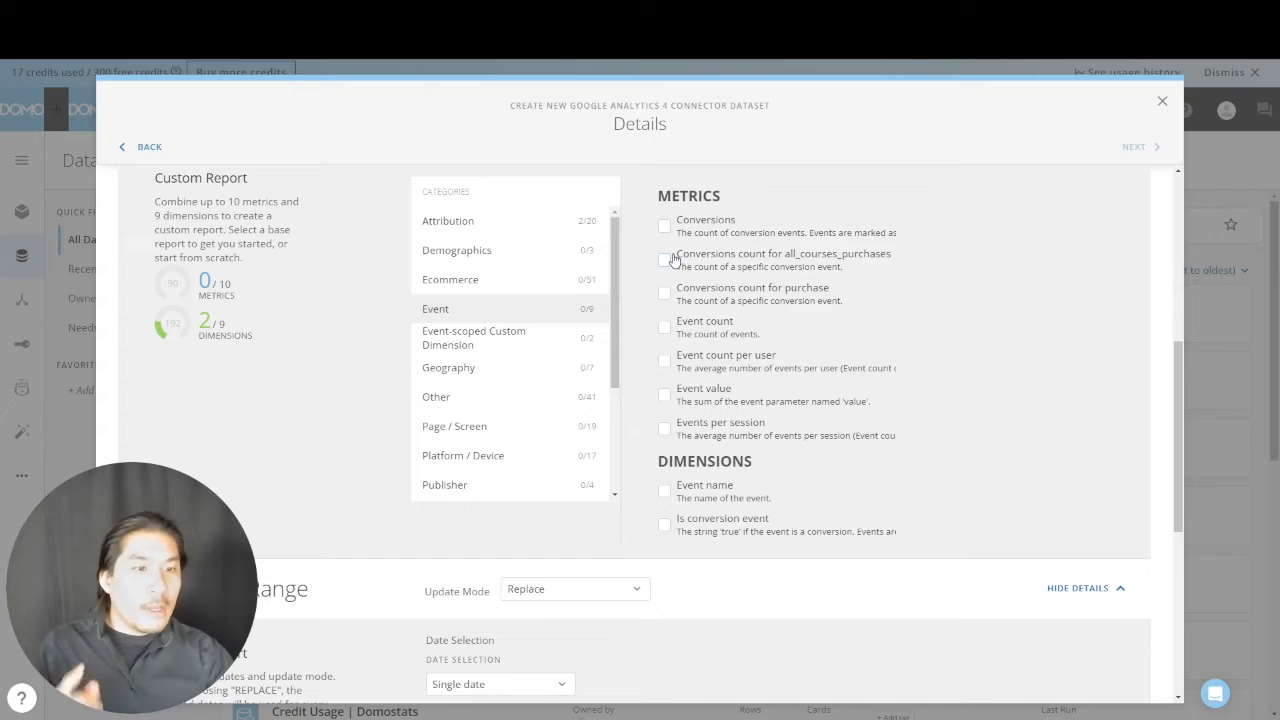
left_click(666, 491)
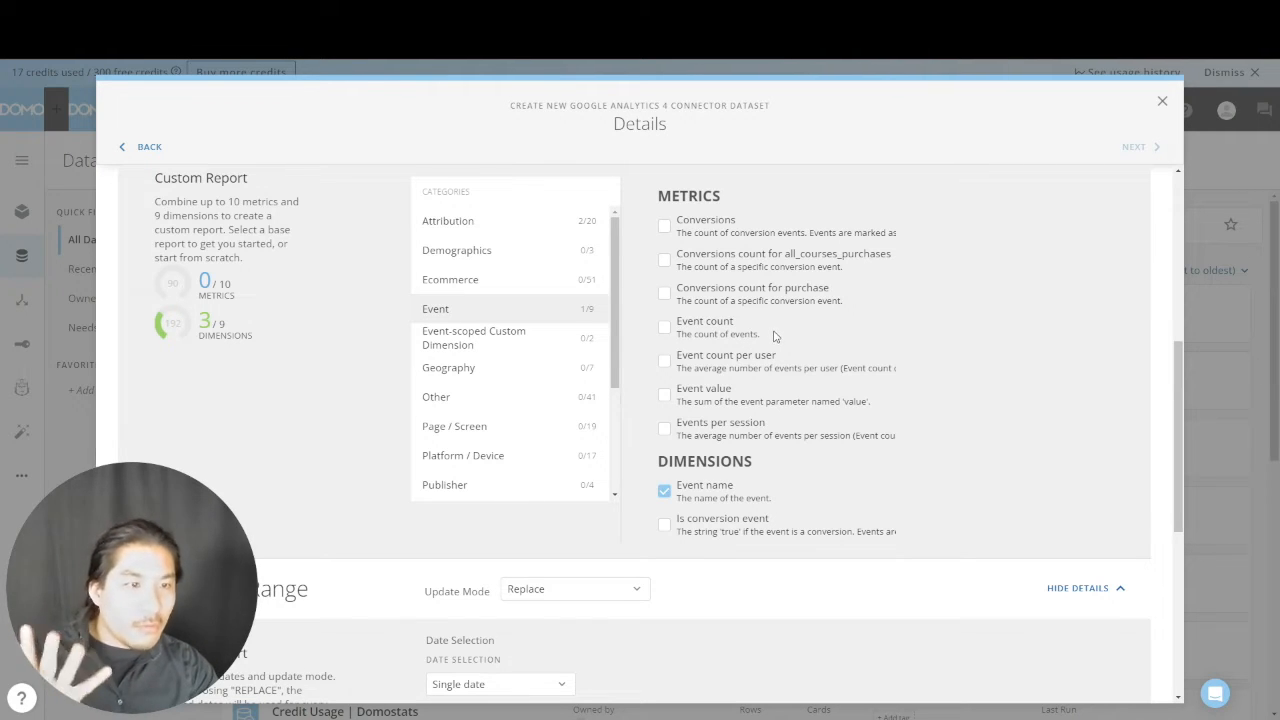
left_click(666, 228)
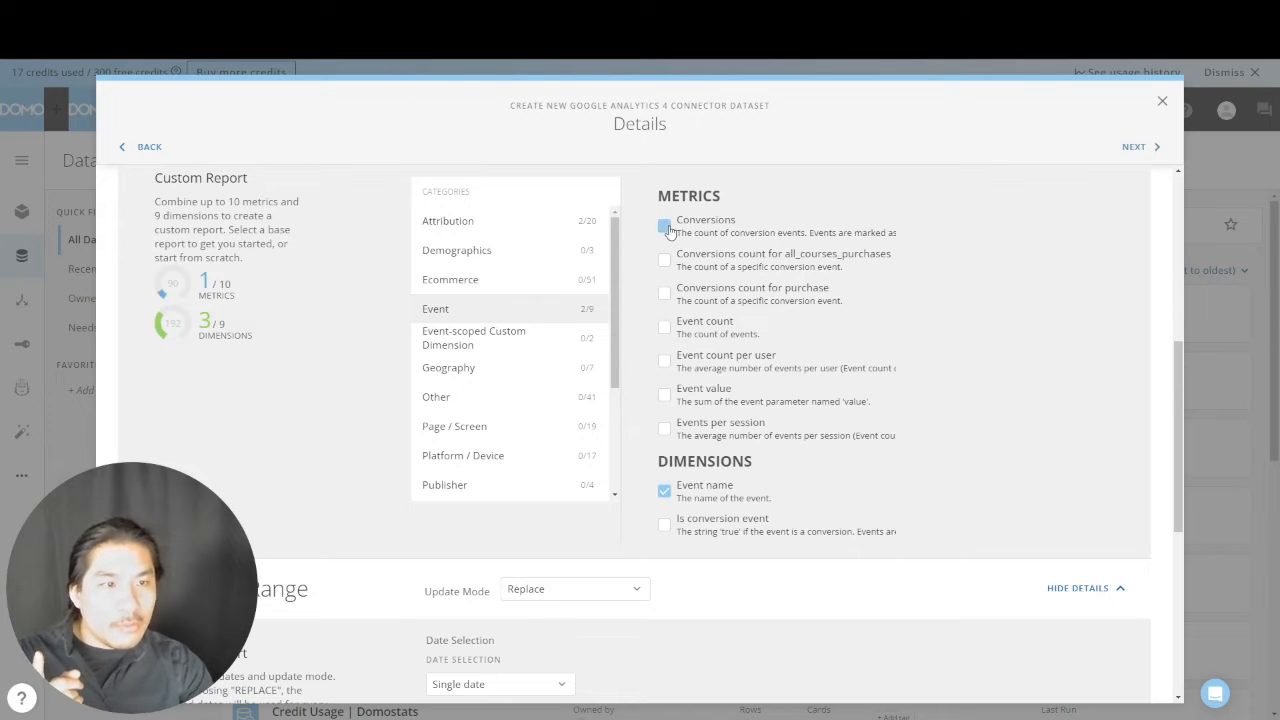
left_click(666, 328)
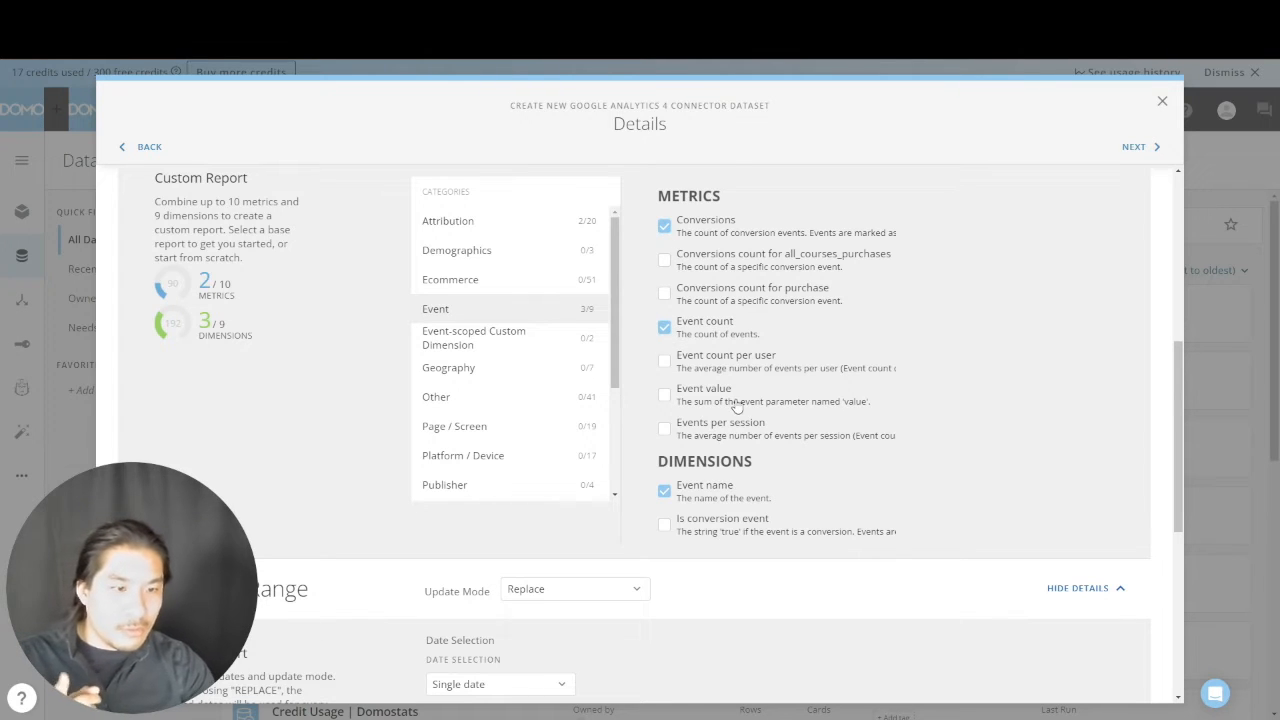
Examine the fields available in the Event-scoped Custom Dimension, Geography and Other categories
scroll(737, 406, "down", 2)
scroll(711, 367, "up", 1)
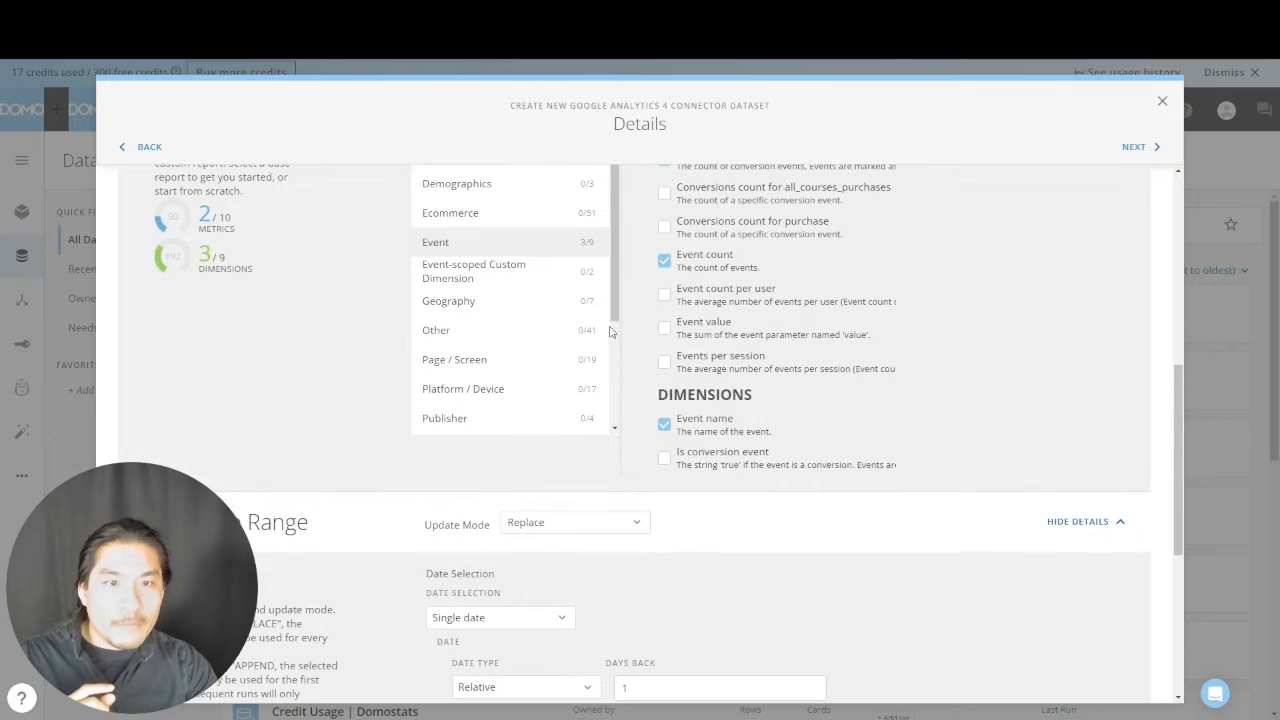
left_click(556, 277)
scroll(743, 320, "up", 3)
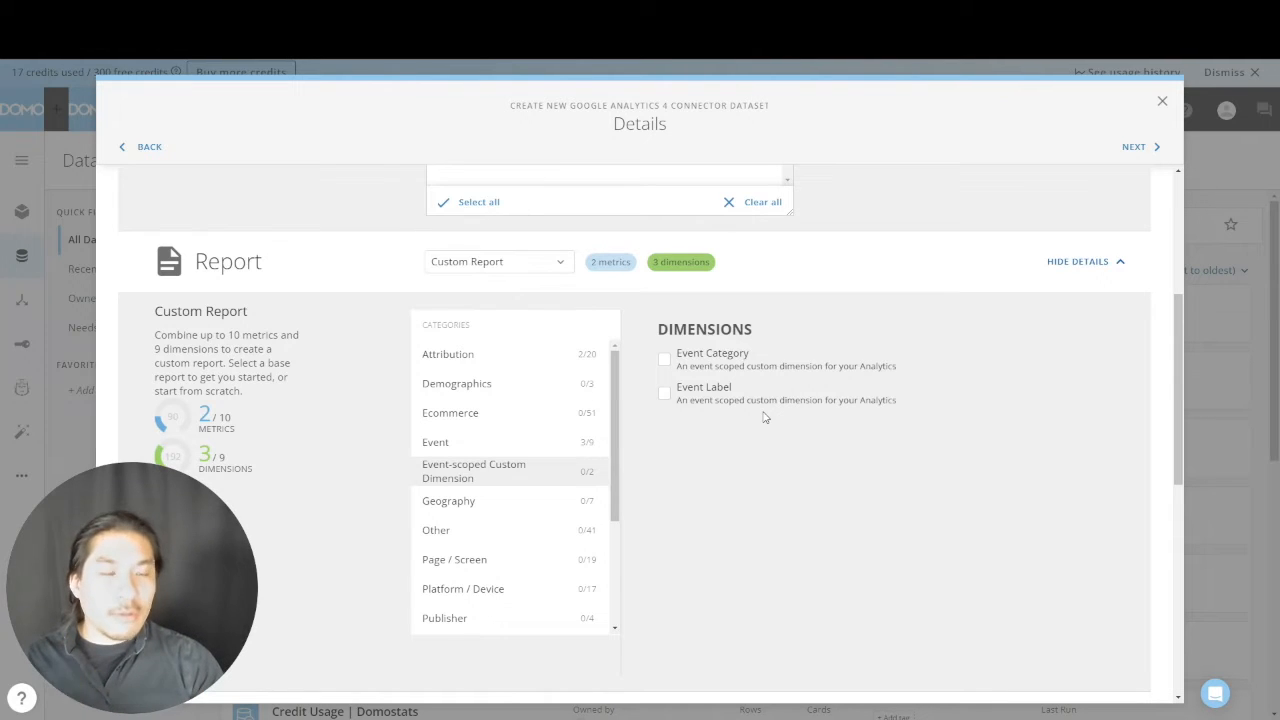
left_click(532, 508)
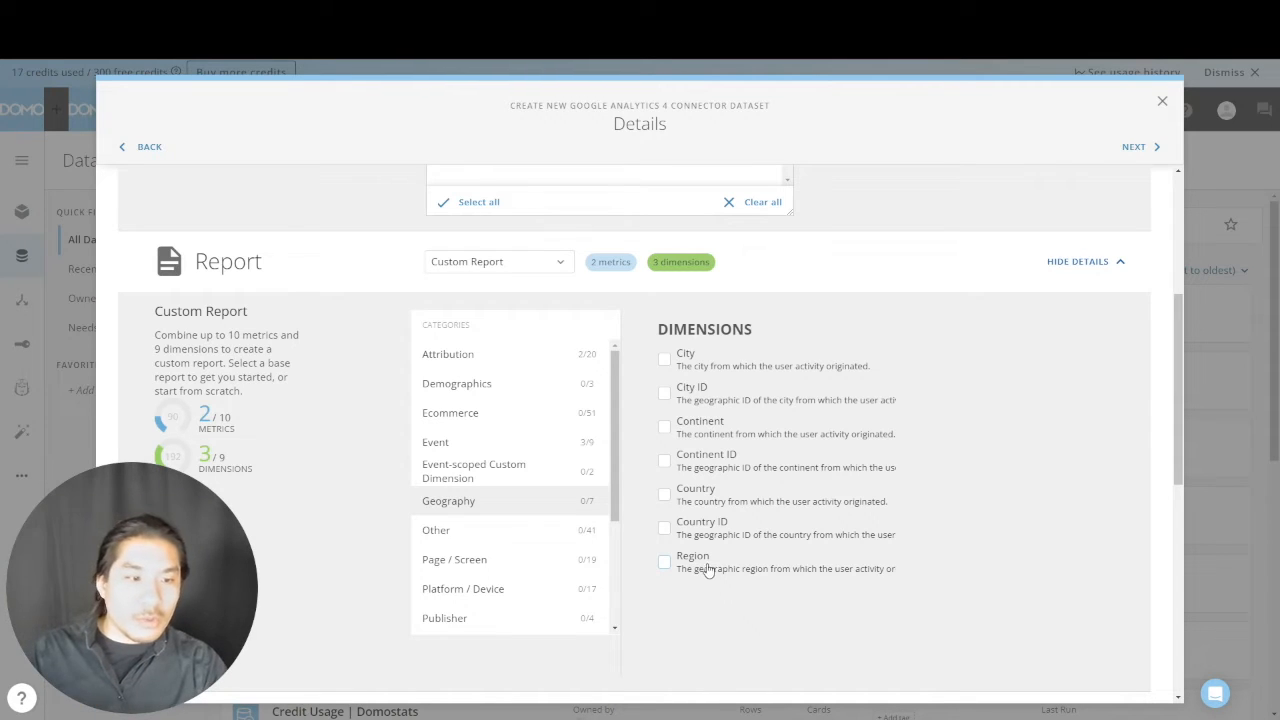
left_click(506, 533)
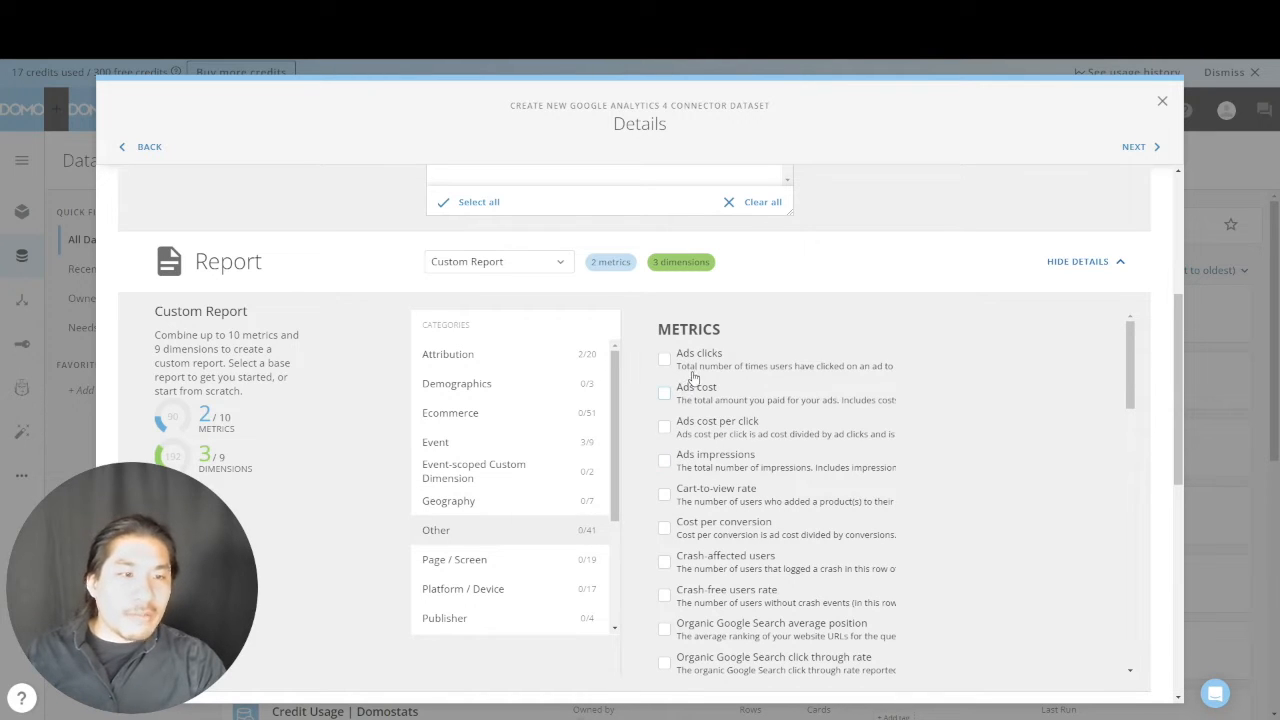
scroll(700, 450, "down", 4)
scroll(706, 490, "down", 5)
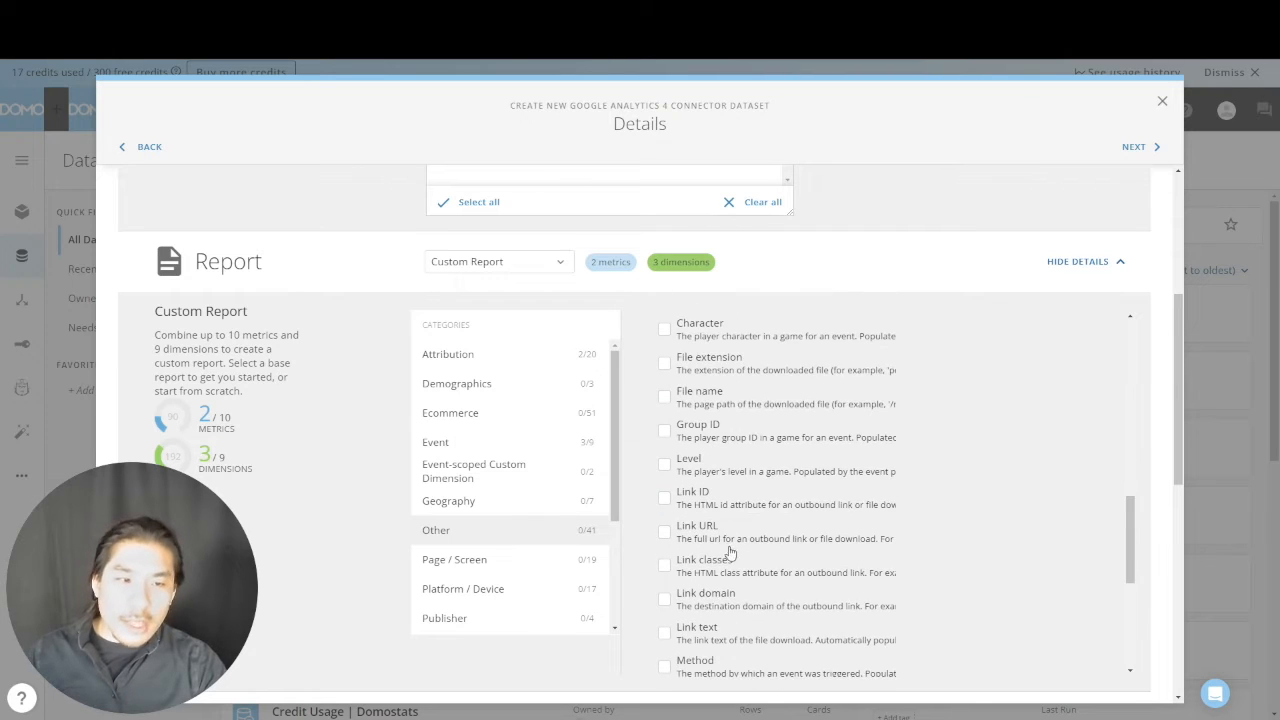
scroll(561, 461, "down", 3)
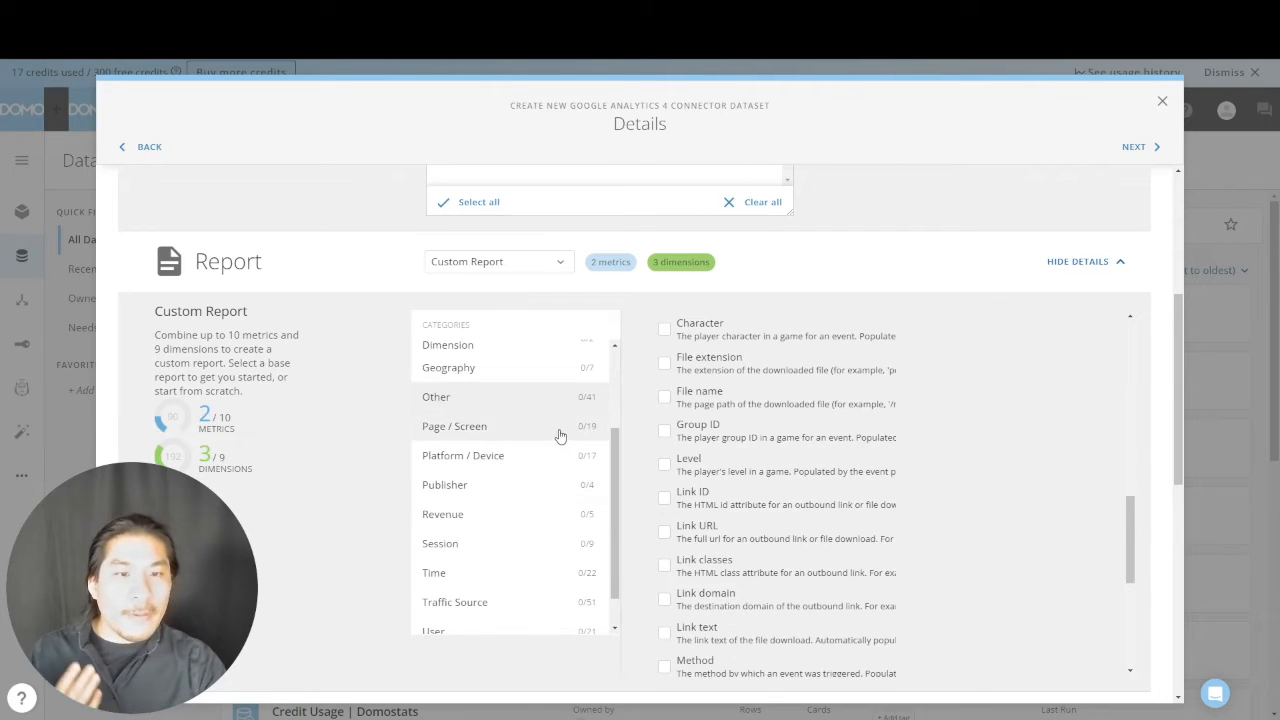
Examine the Page / Screen fields such as page path and title, and the Platform / Device dimensions
left_click(595, 430)
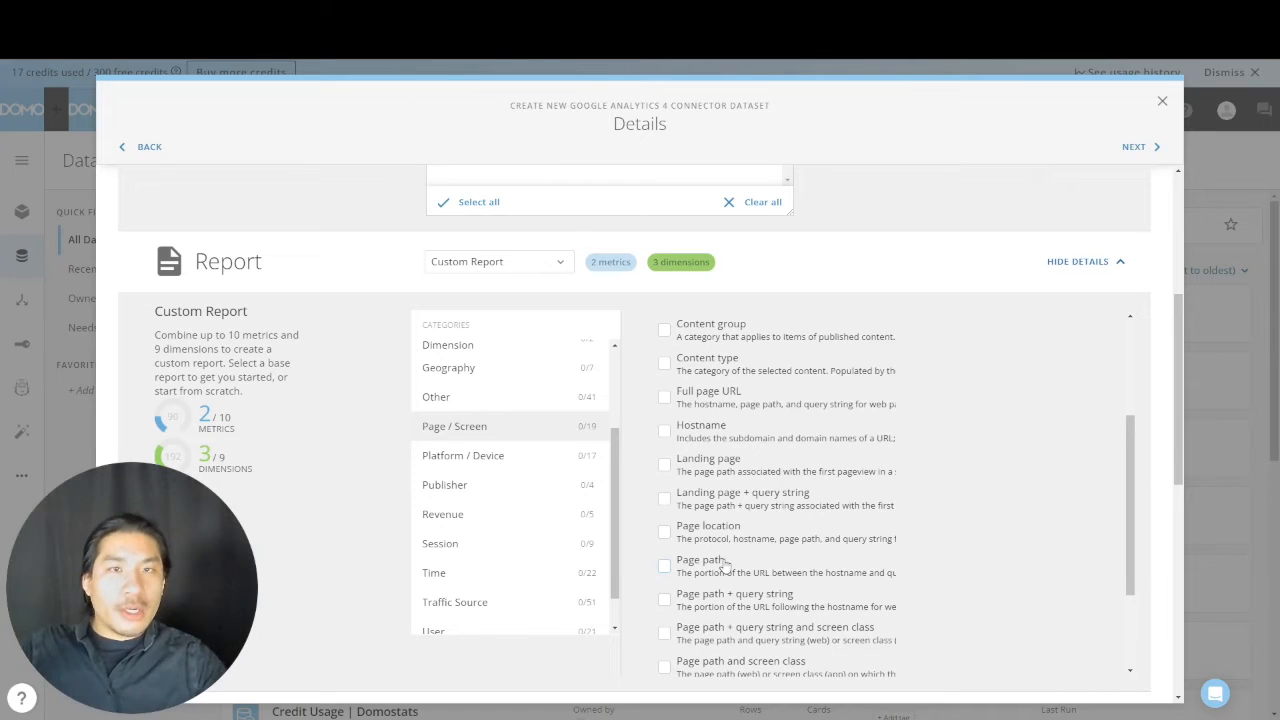
scroll(725, 565, "down", 10)
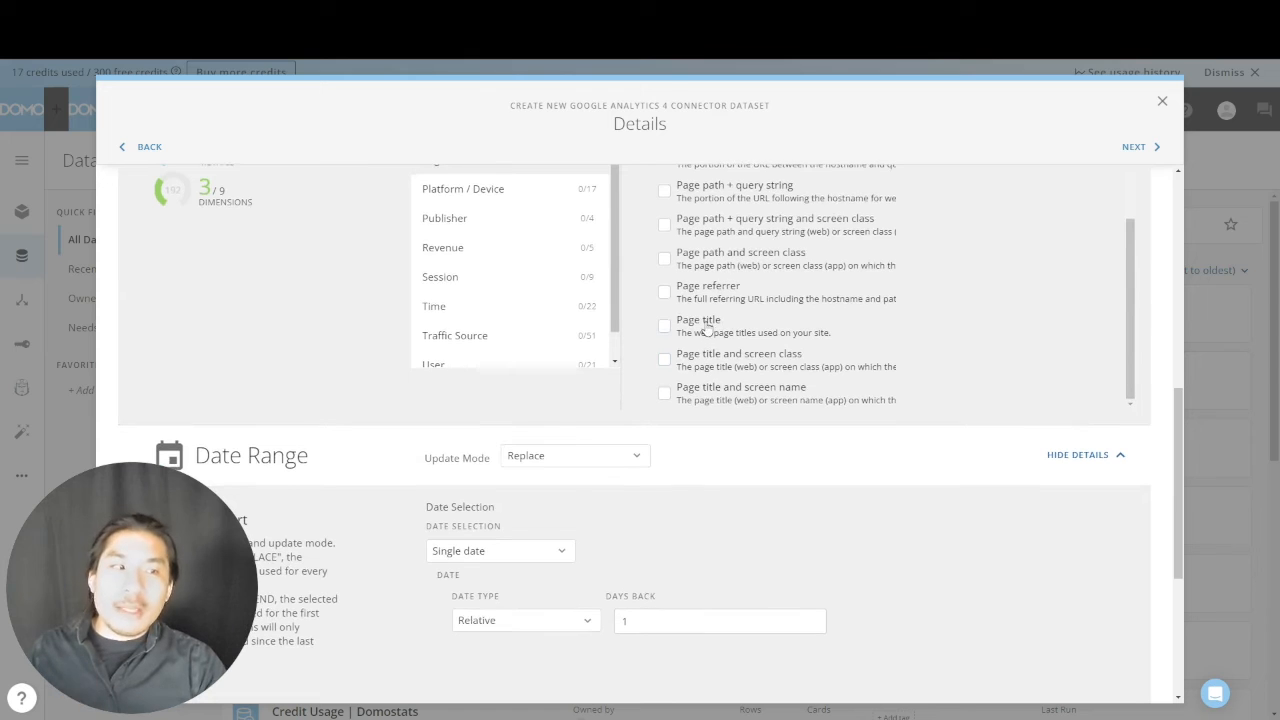
scroll(643, 307, "up", 1)
scroll(643, 307, "up", 3)
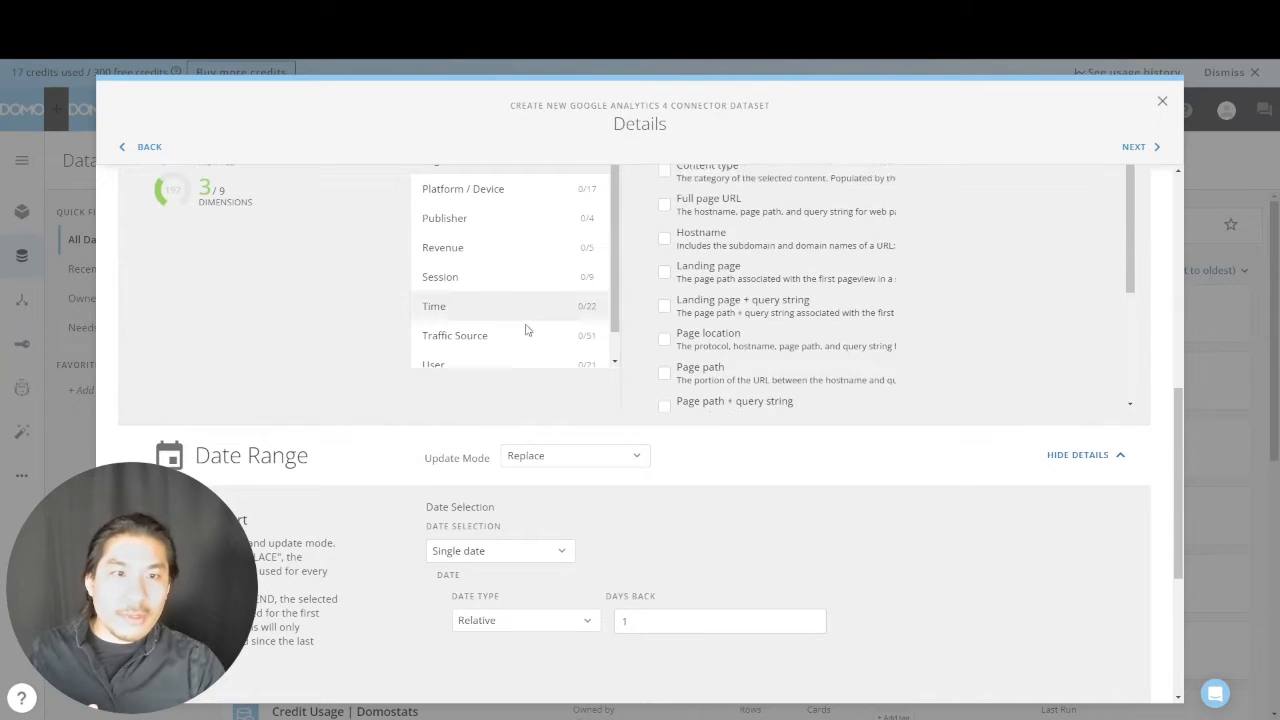
scroll(523, 329, "up", 3)
scroll(363, 340, "up", 5)
left_click(455, 333)
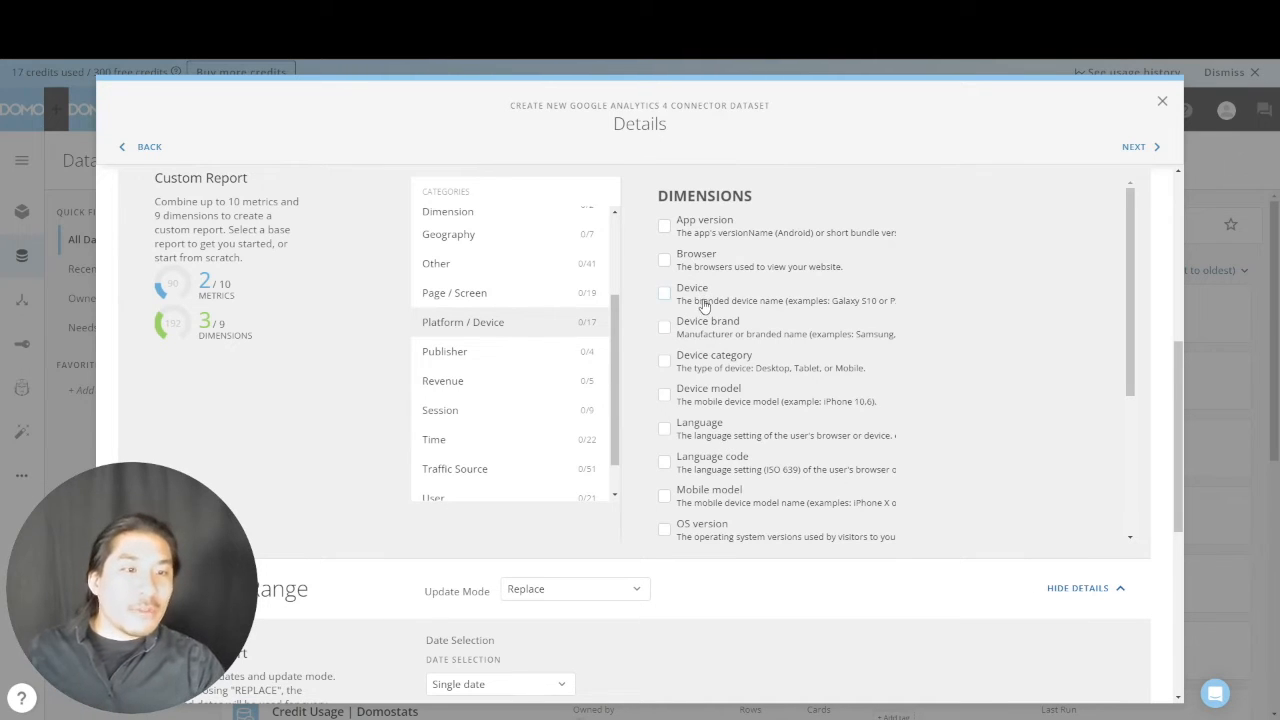
scroll(735, 395, "down", 2)
scroll(735, 395, "down", 1)
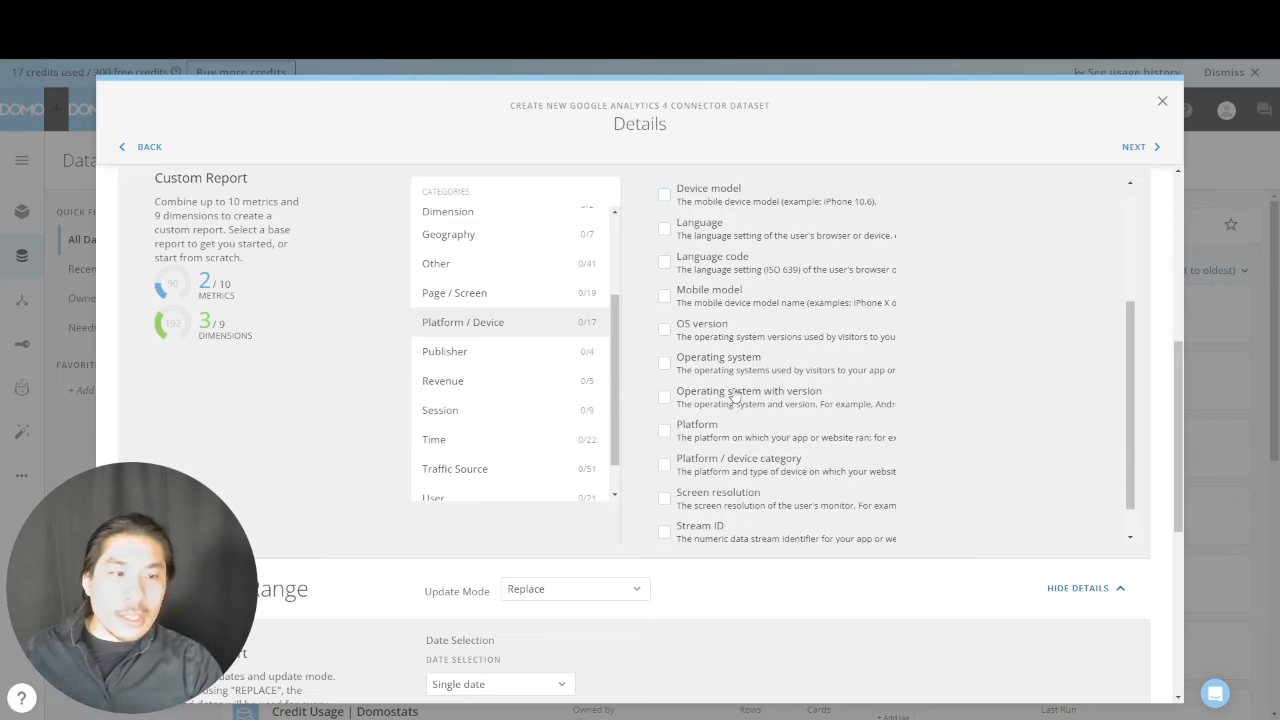
Check the Publisher category and add the Total revenue metric from the Revenue category to the custom report
left_click(546, 361)
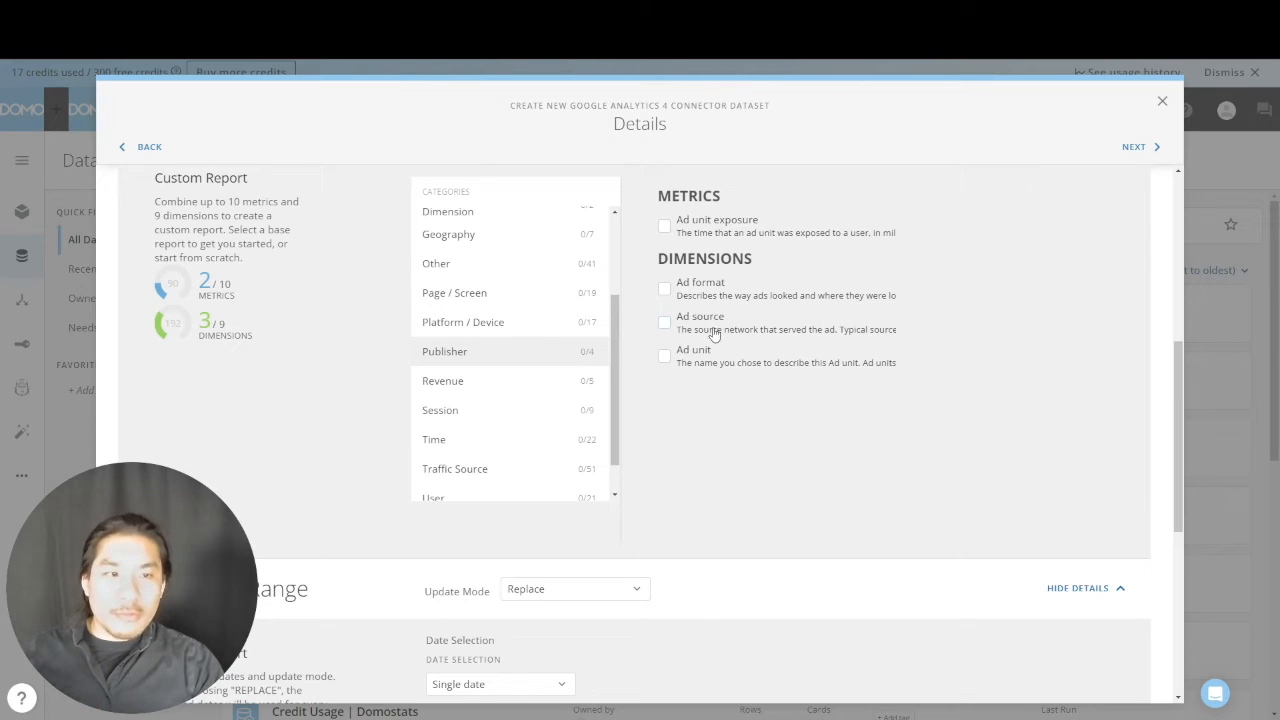
left_click(514, 381)
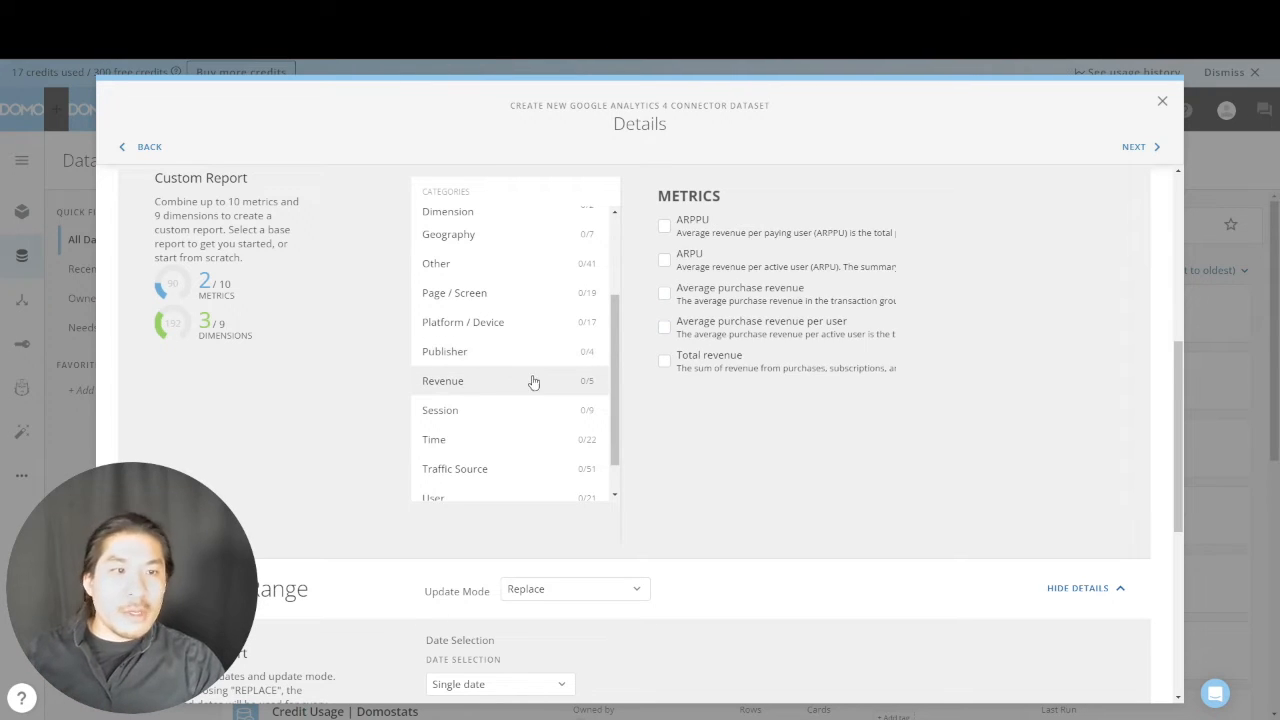
left_click(665, 361)
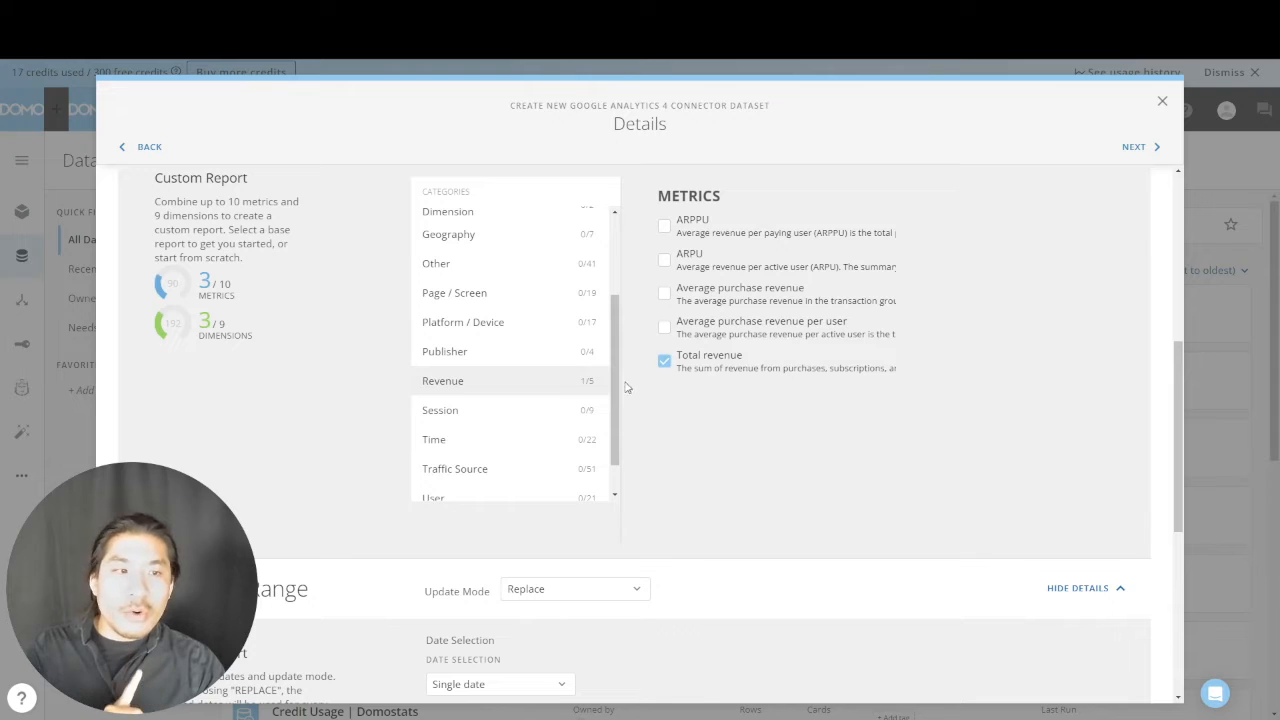
Return to the Ecommerce category and look through its purchase, item and promotion metrics again
scroll(565, 390, "up", 3)
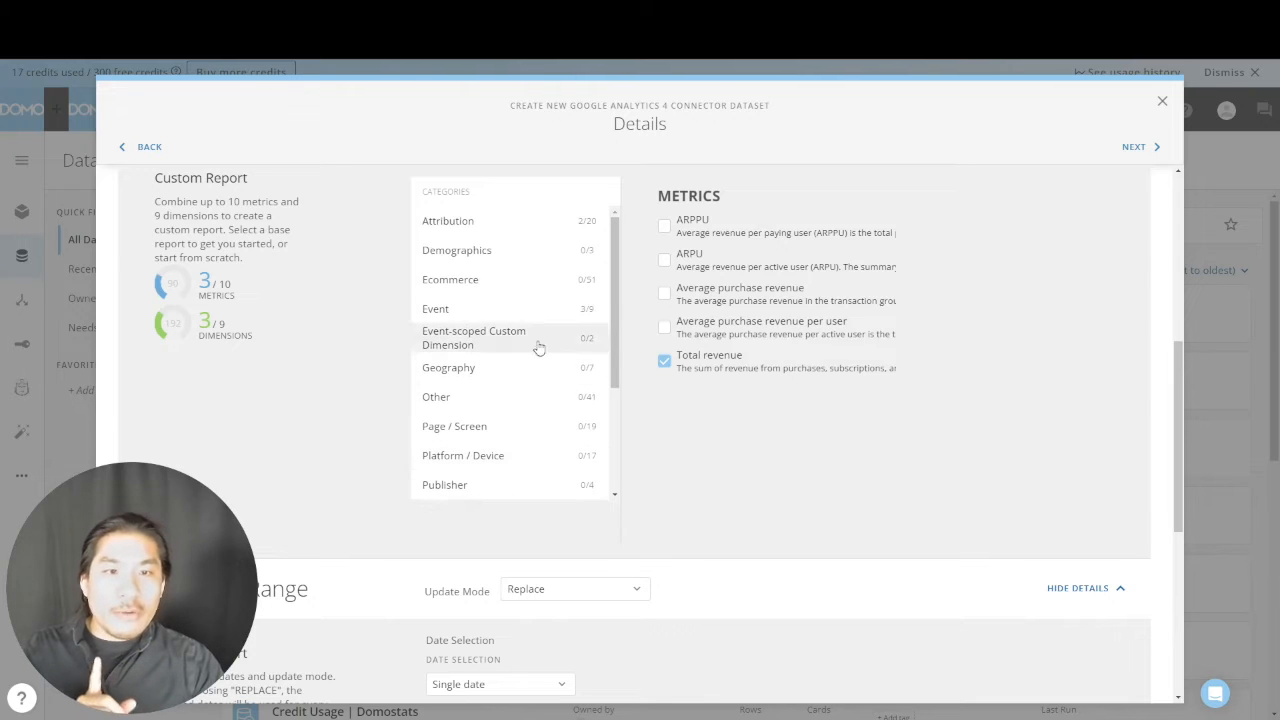
left_click(534, 283)
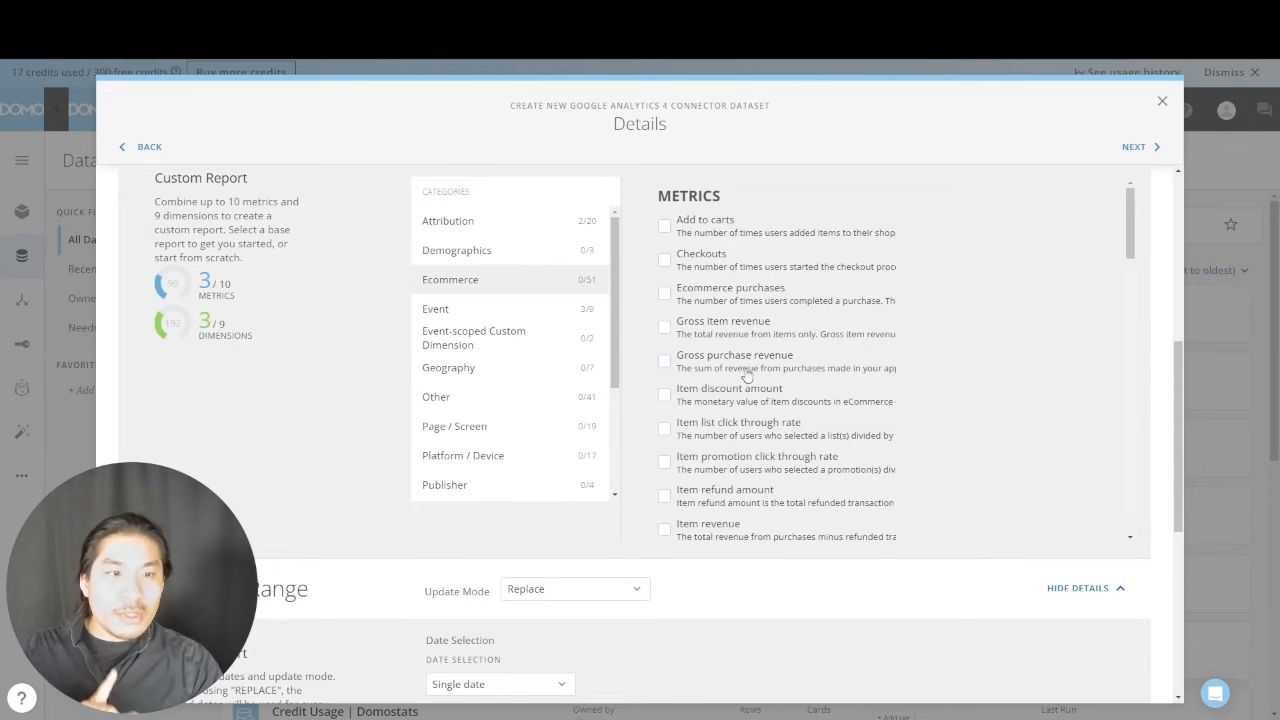
scroll(745, 377, "down", 10)
scroll(745, 380, "up", 4)
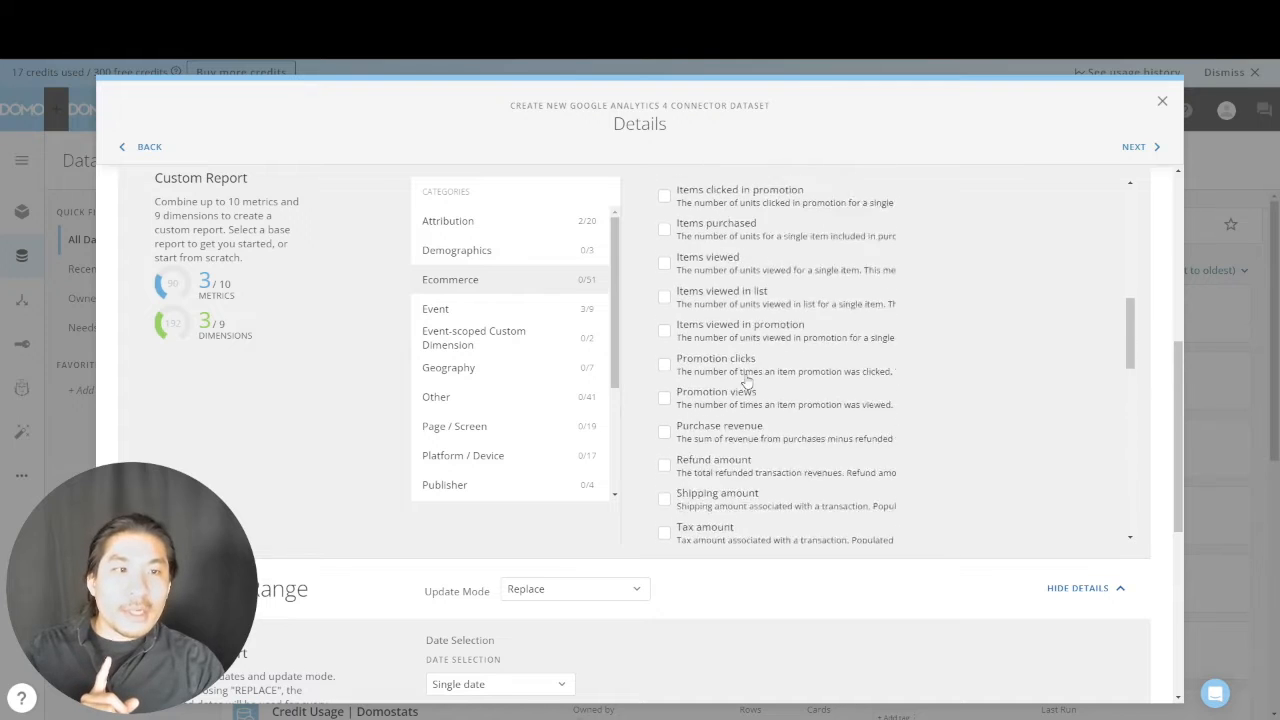
scroll(745, 378, "up", 5)
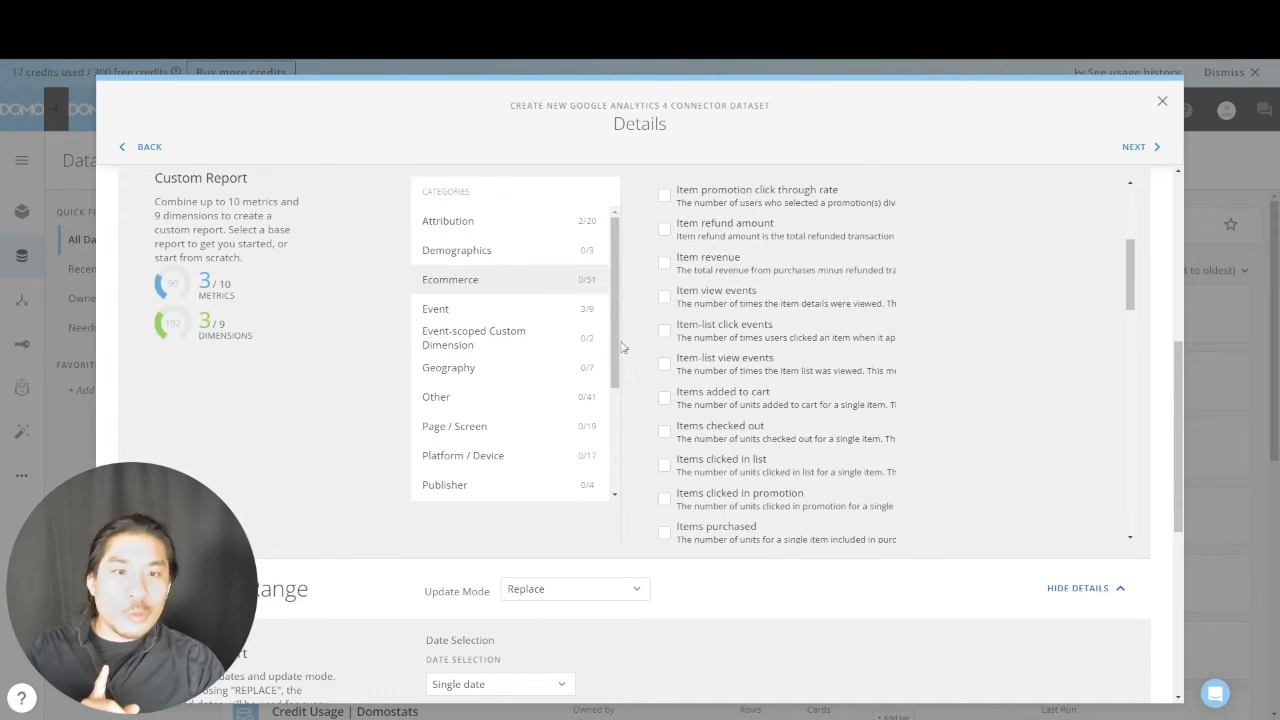
scroll(708, 340, "up", 2)
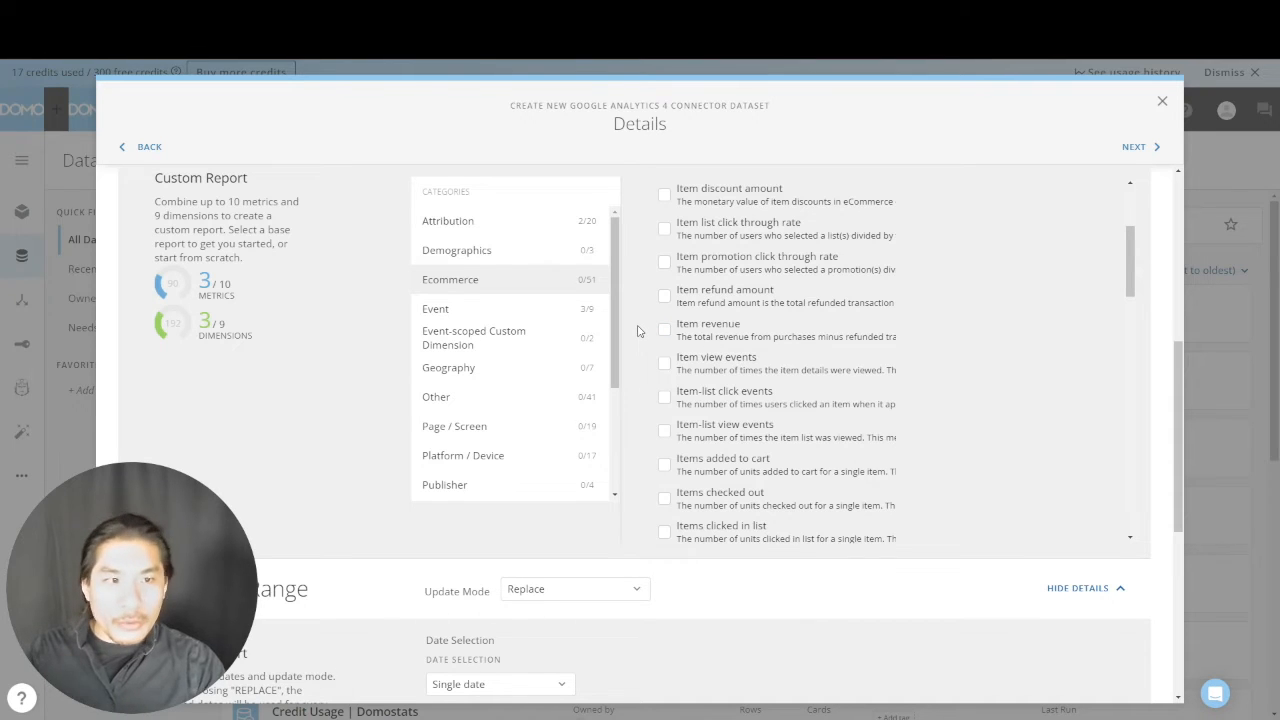
Add the Sessions, Engaged sessions, Average session duration and Bounce rate metrics from the Session category to the custom report
scroll(566, 371, "down", 3)
left_click(556, 341)
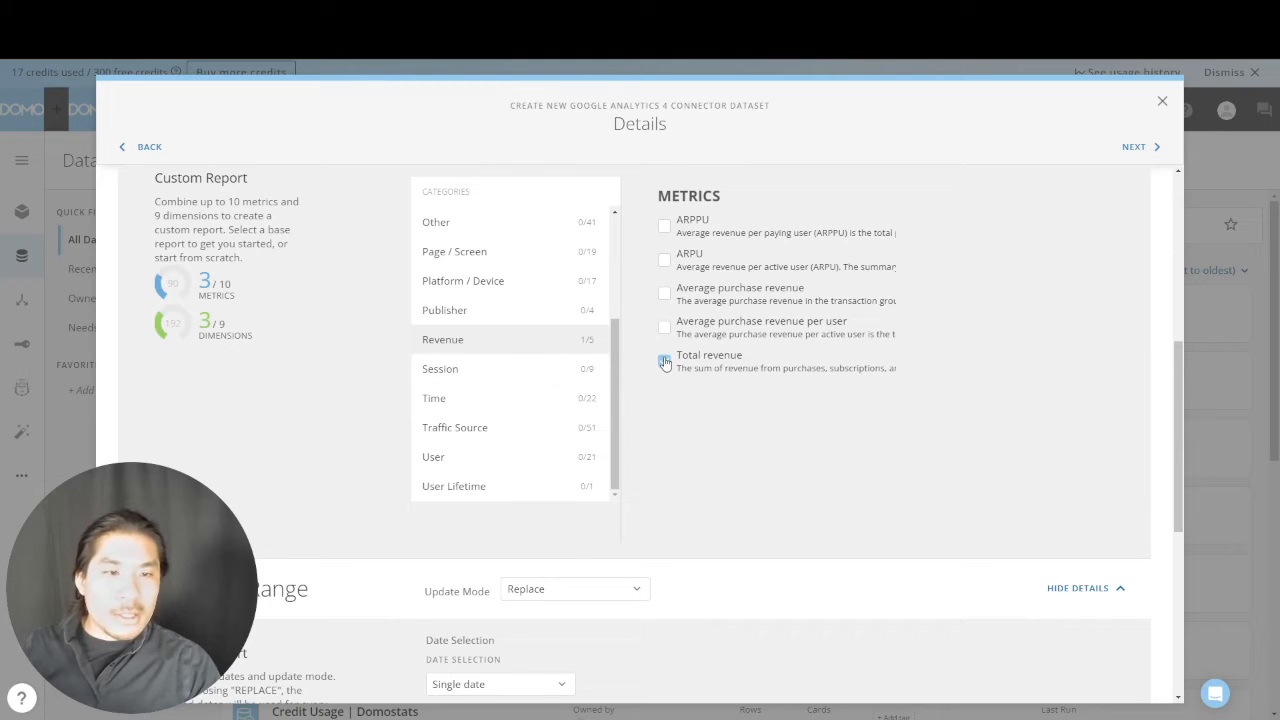
left_click(580, 372)
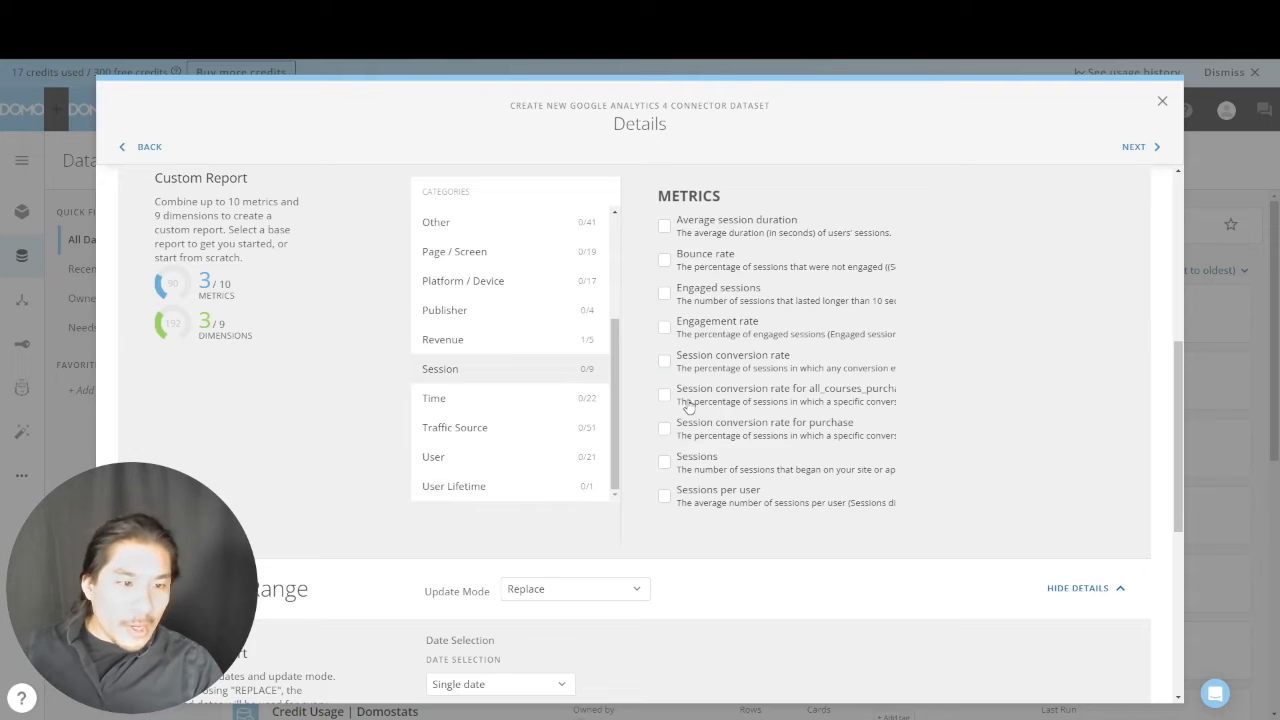
left_click(665, 463)
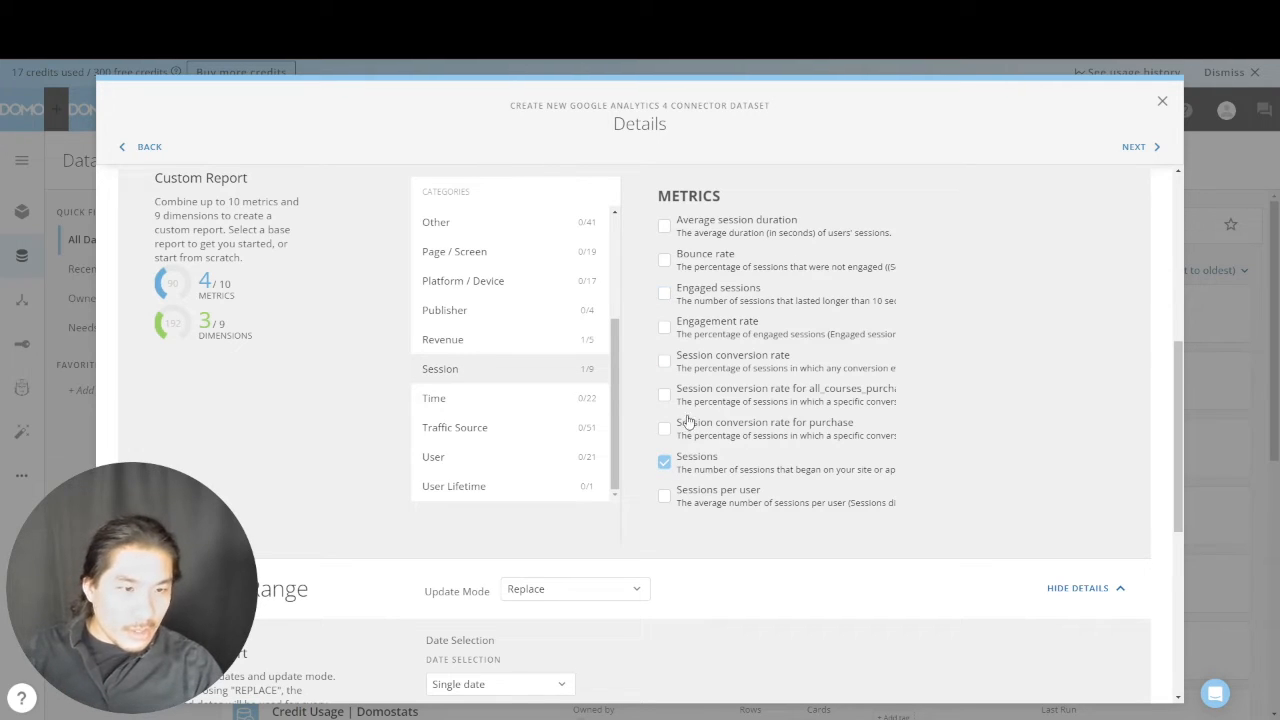
scroll(686, 422, "down", 1)
scroll(960, 351, "up", 1)
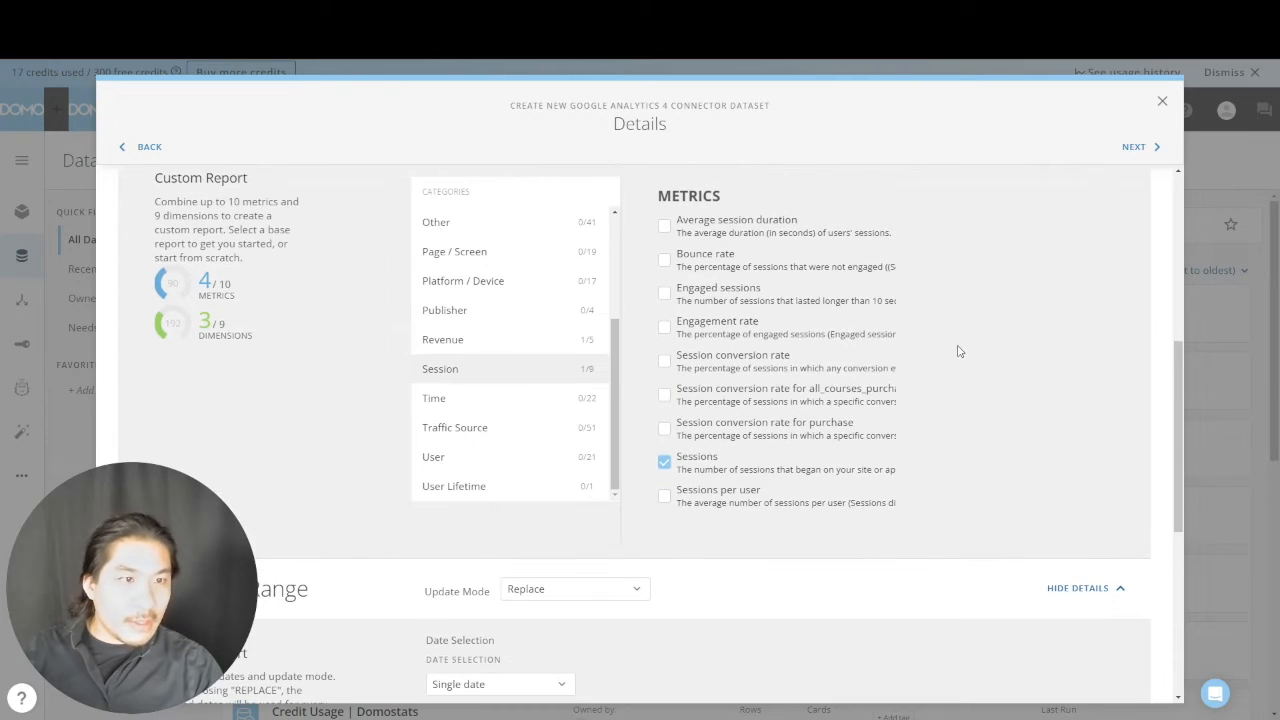
left_click(666, 296)
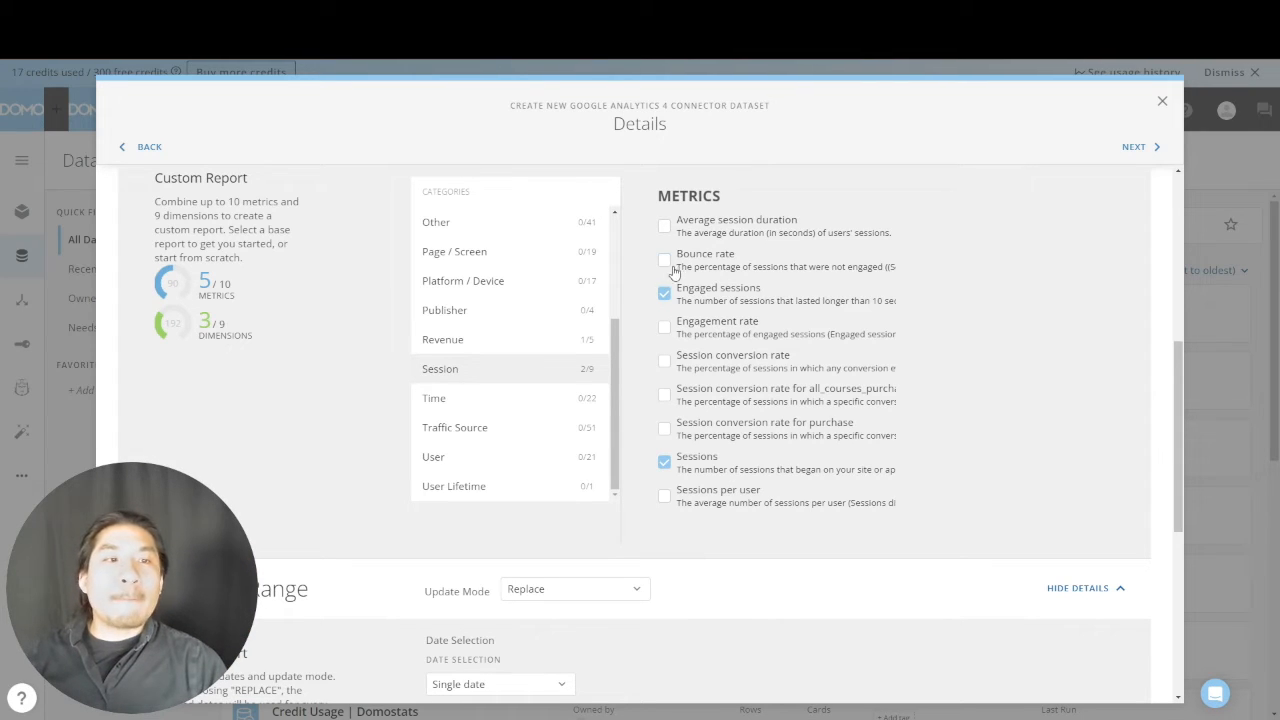
left_click(665, 227)
left_click(666, 261)
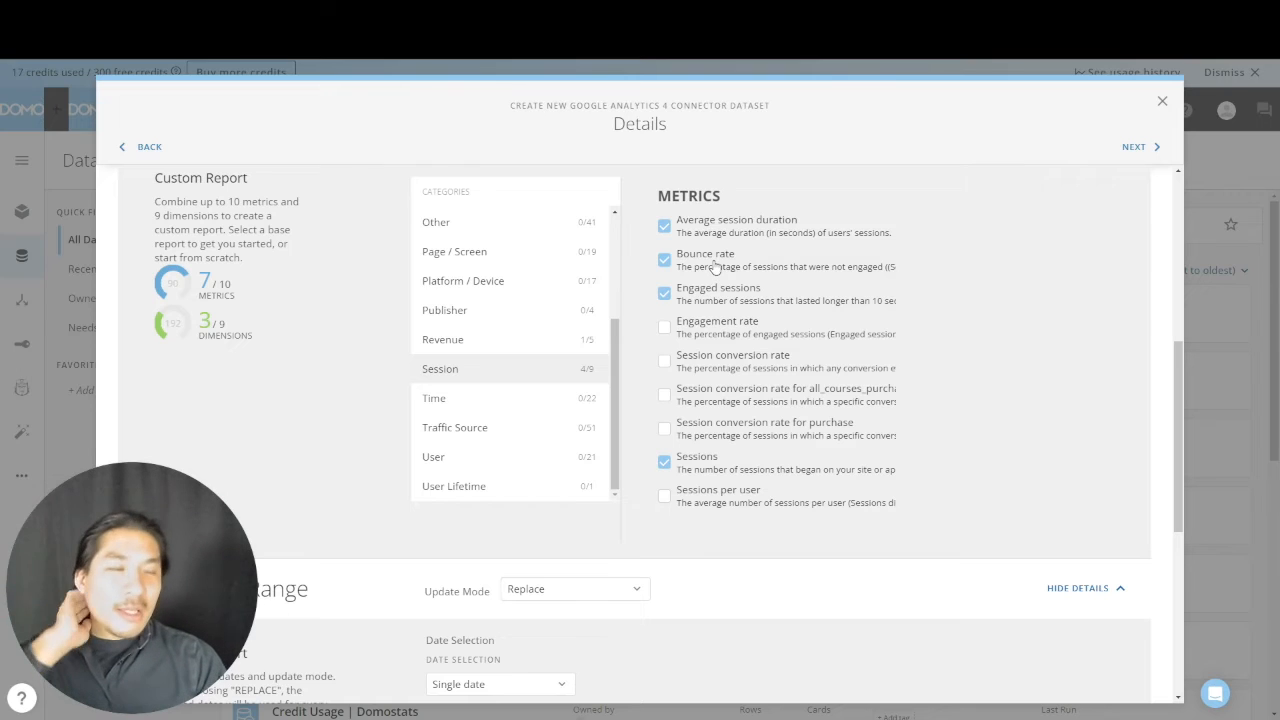
Add the Date dimension from the Time category and look through the other time dimensions
left_click(529, 398)
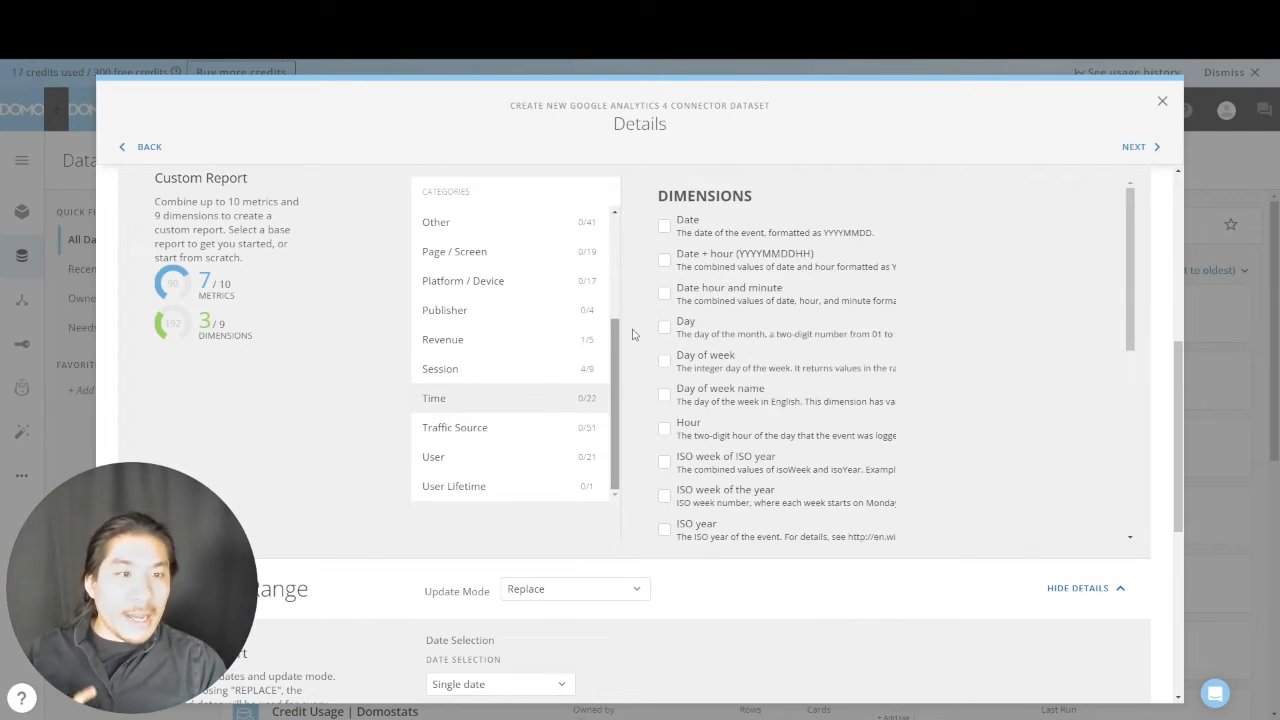
left_click(664, 226)
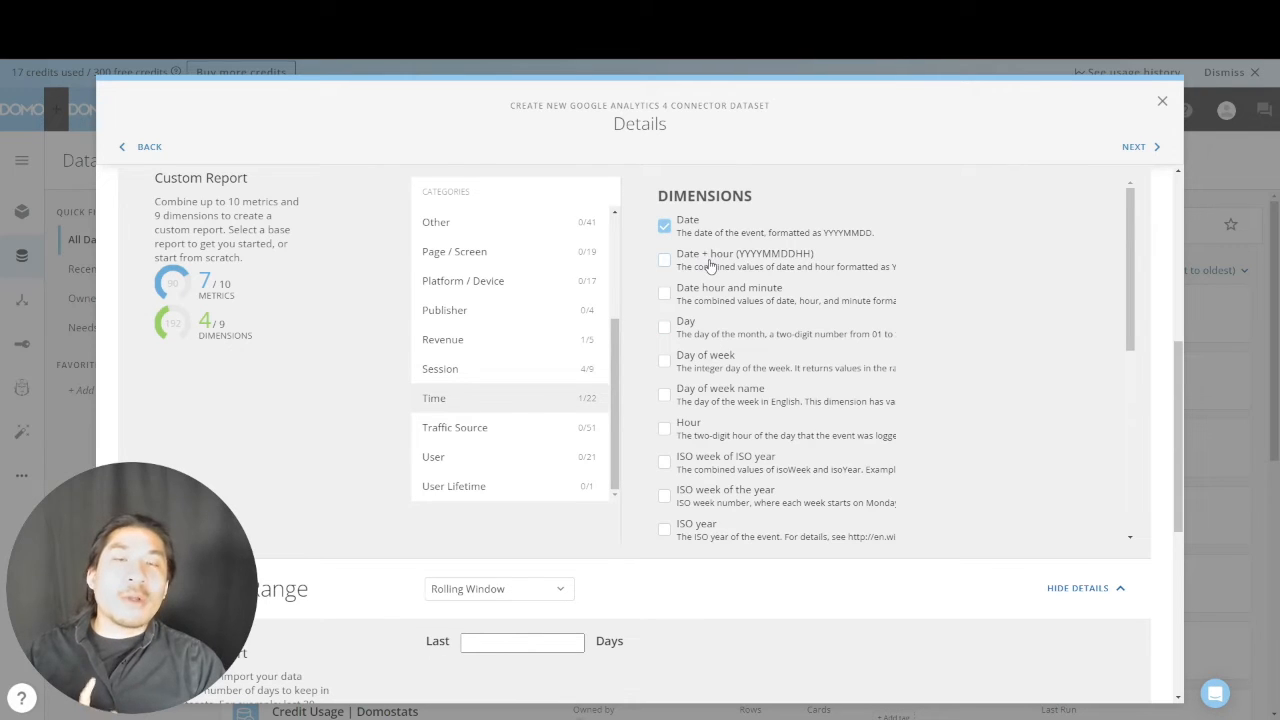
scroll(718, 330, "down", 5)
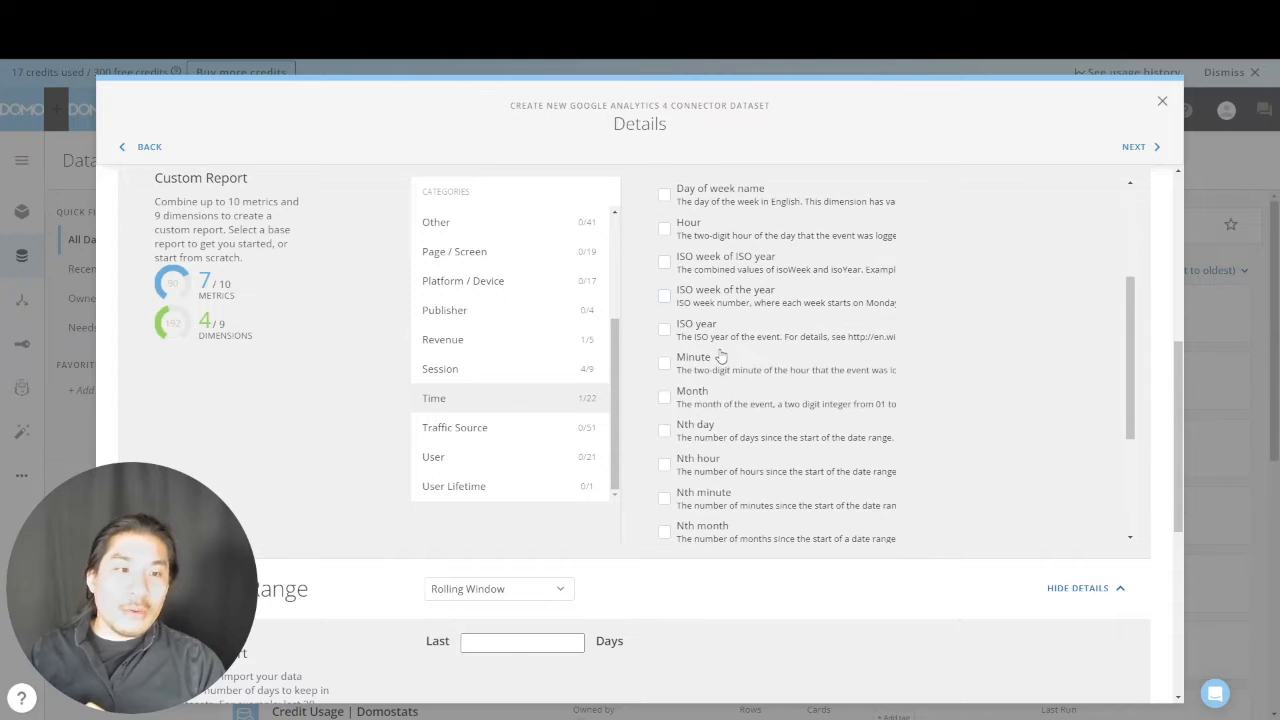
scroll(725, 398, "down", 2)
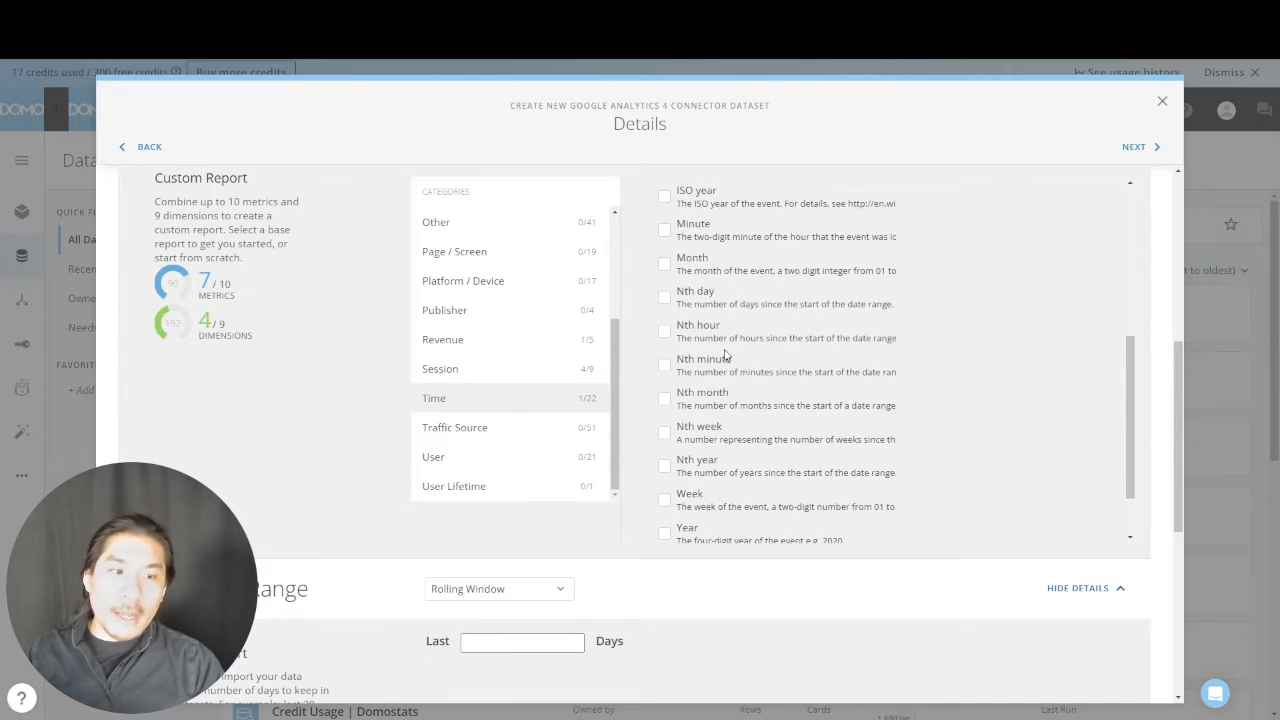
scroll(725, 357, "down", 2)
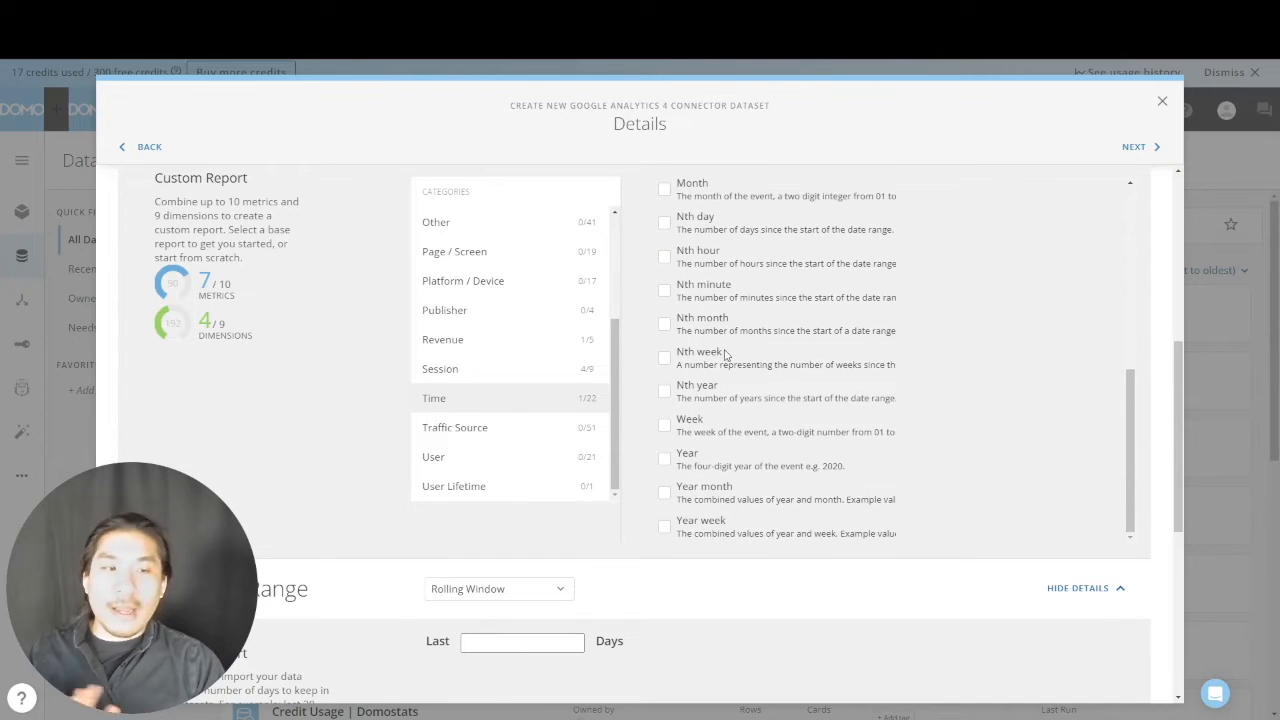
Add the Session default channel group dimension from the Traffic Source category to the custom report
left_click(526, 428)
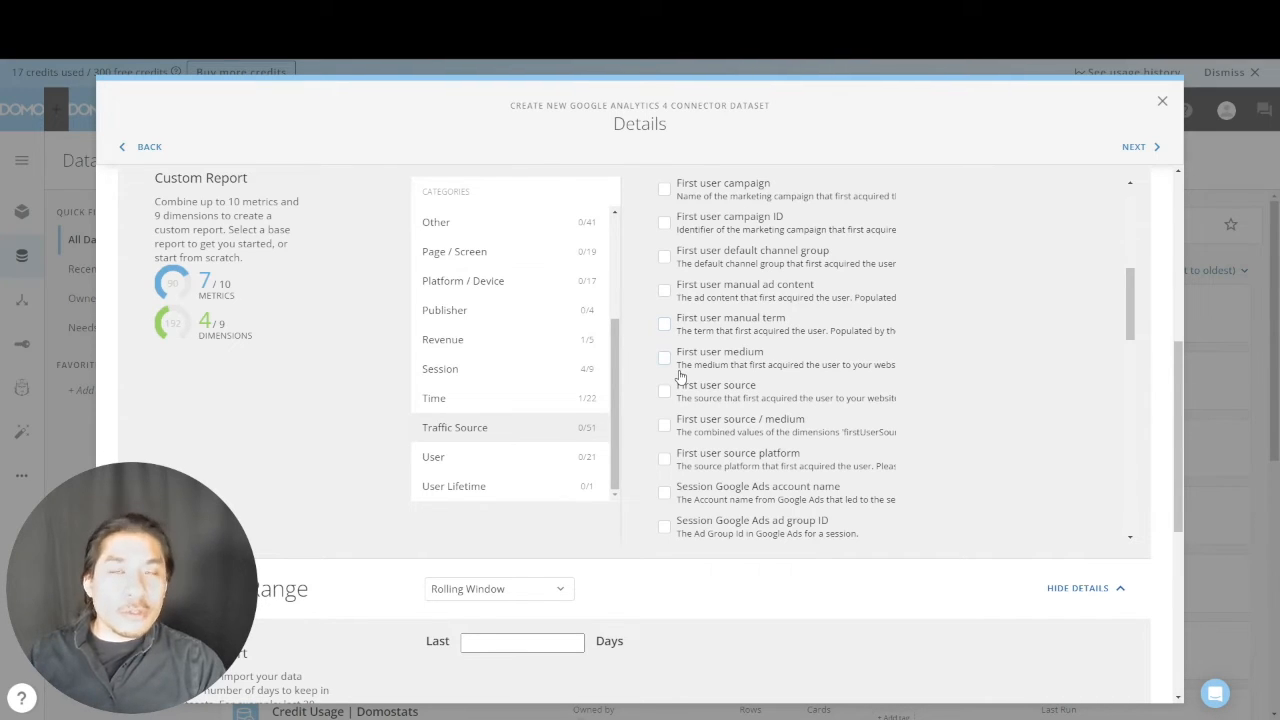
scroll(680, 375, "down", 5)
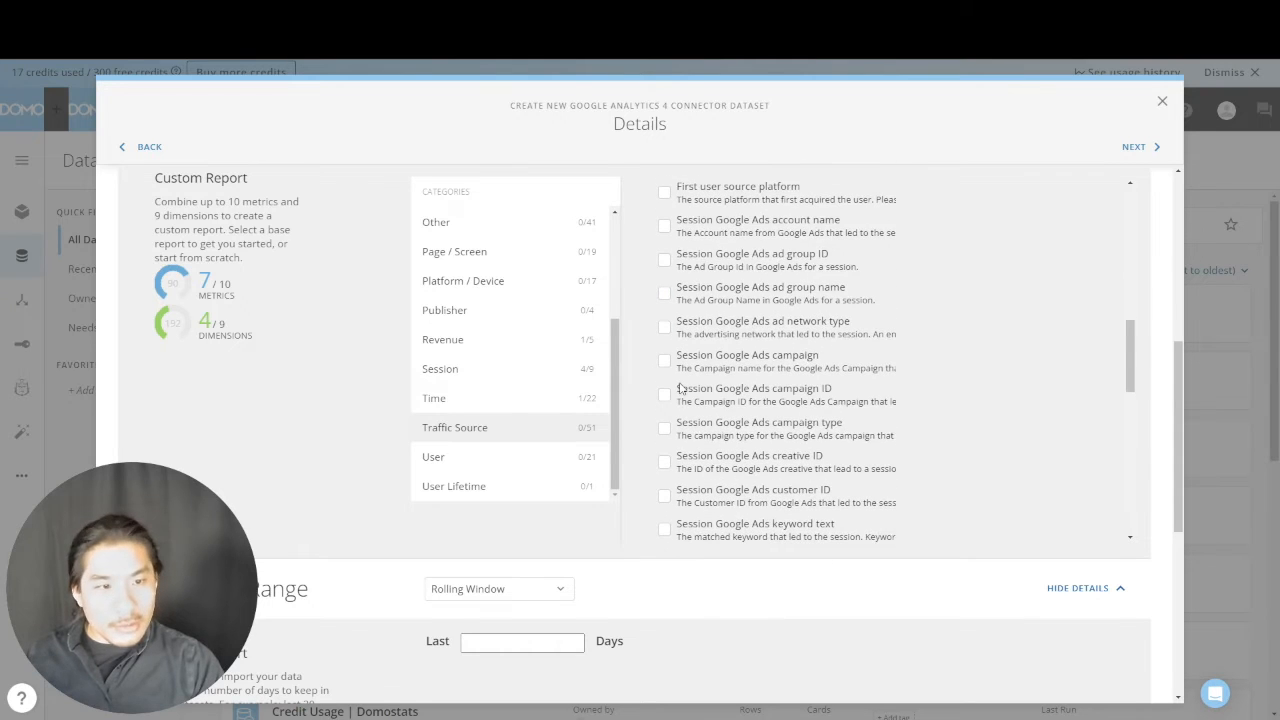
scroll(680, 388, "down", 10)
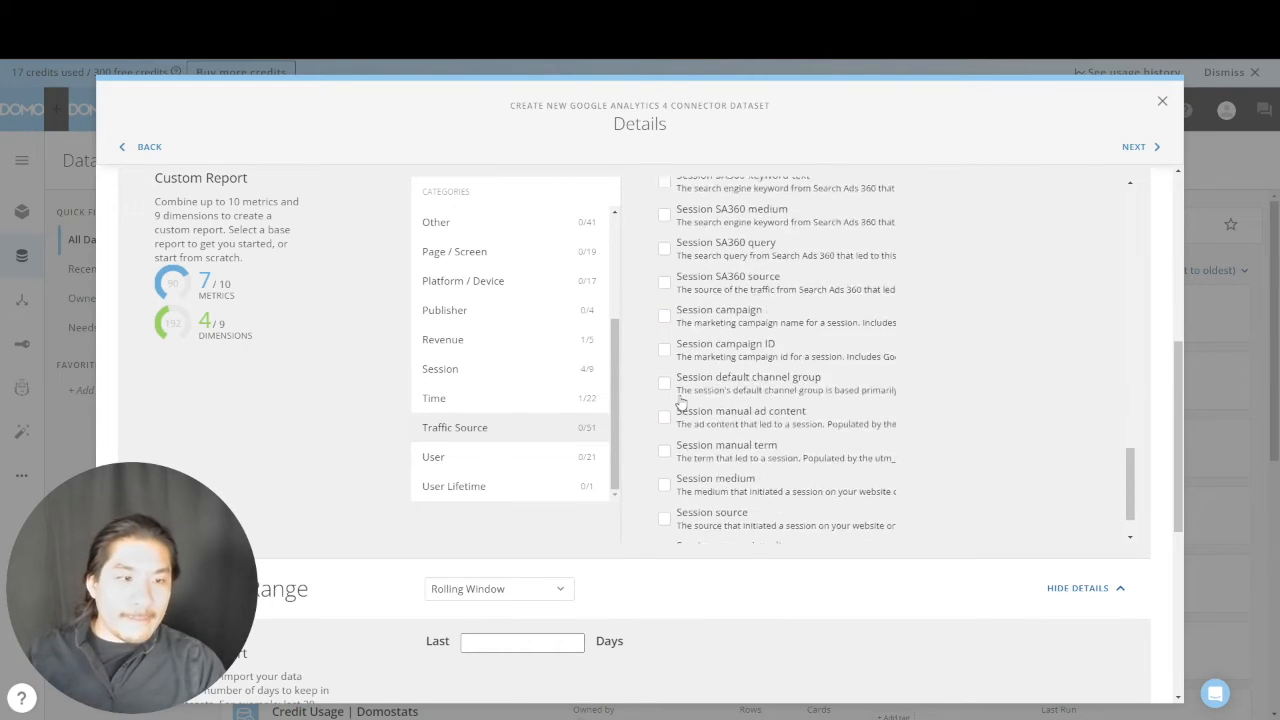
scroll(680, 401, "down", 1)
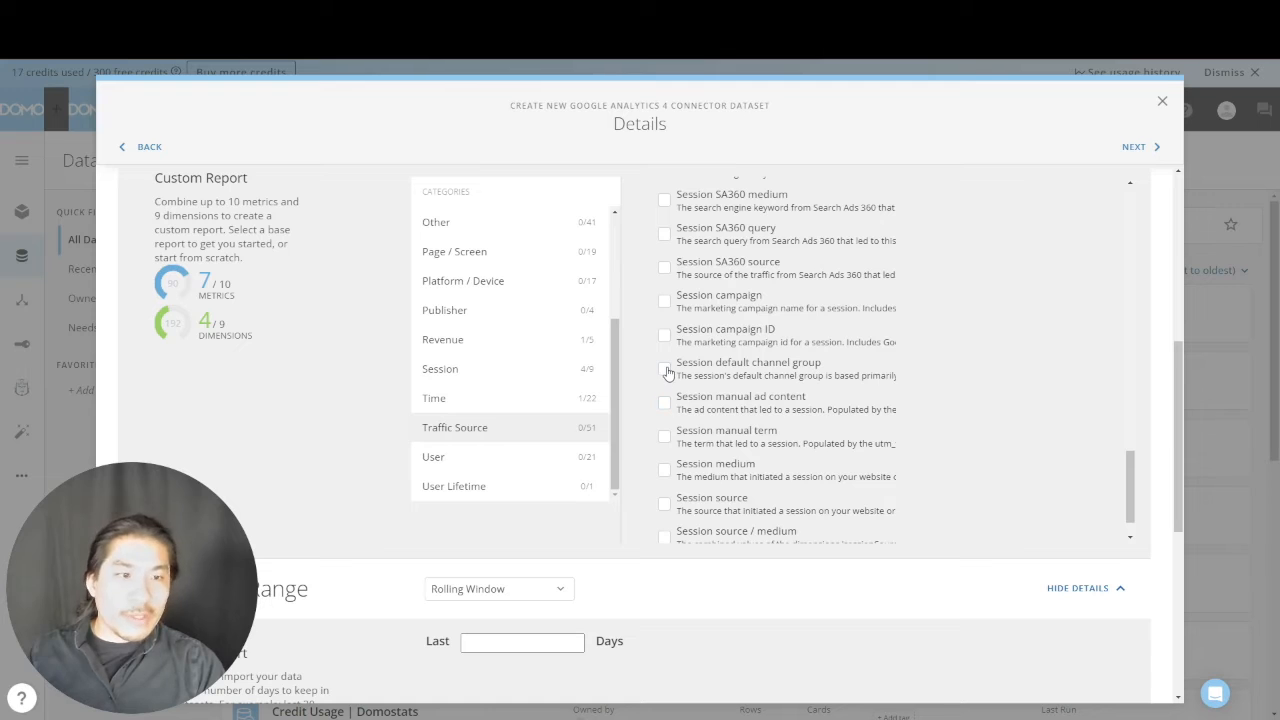
left_click(665, 370)
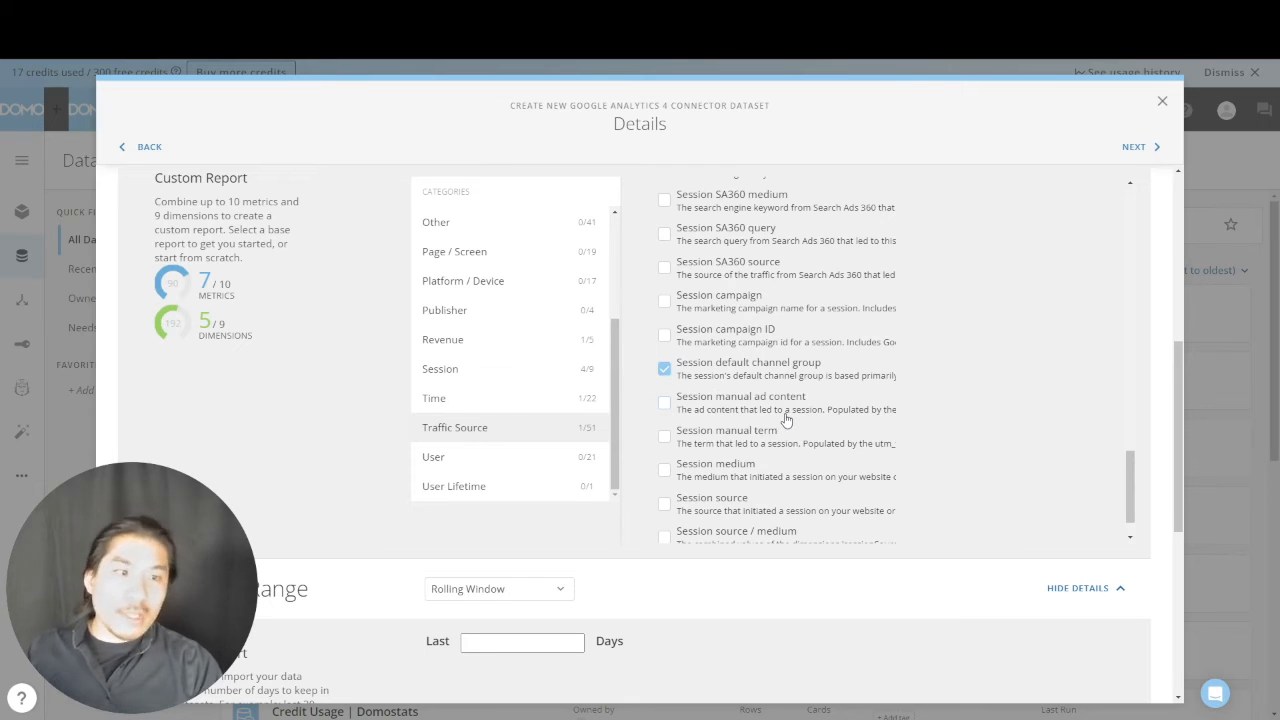
scroll(766, 390, "down", 1)
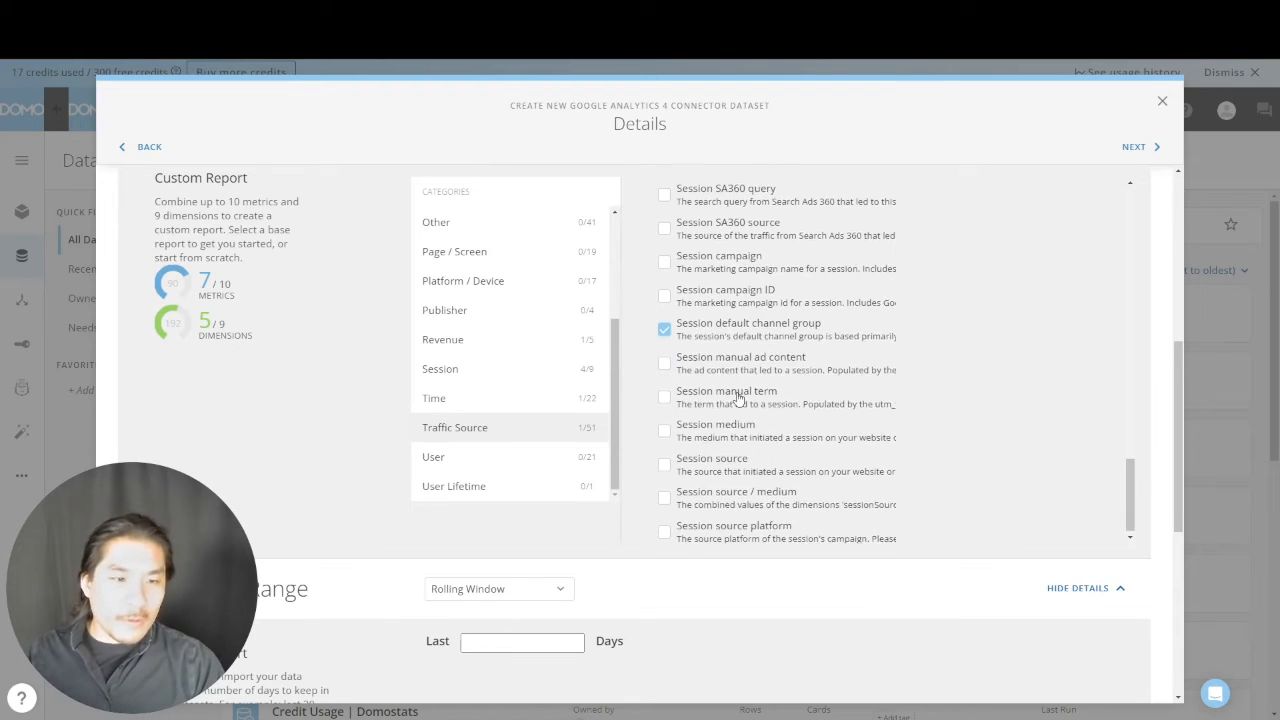
Add the Total users and New users metrics from the User category and check the User Lifetime category
left_click(530, 462)
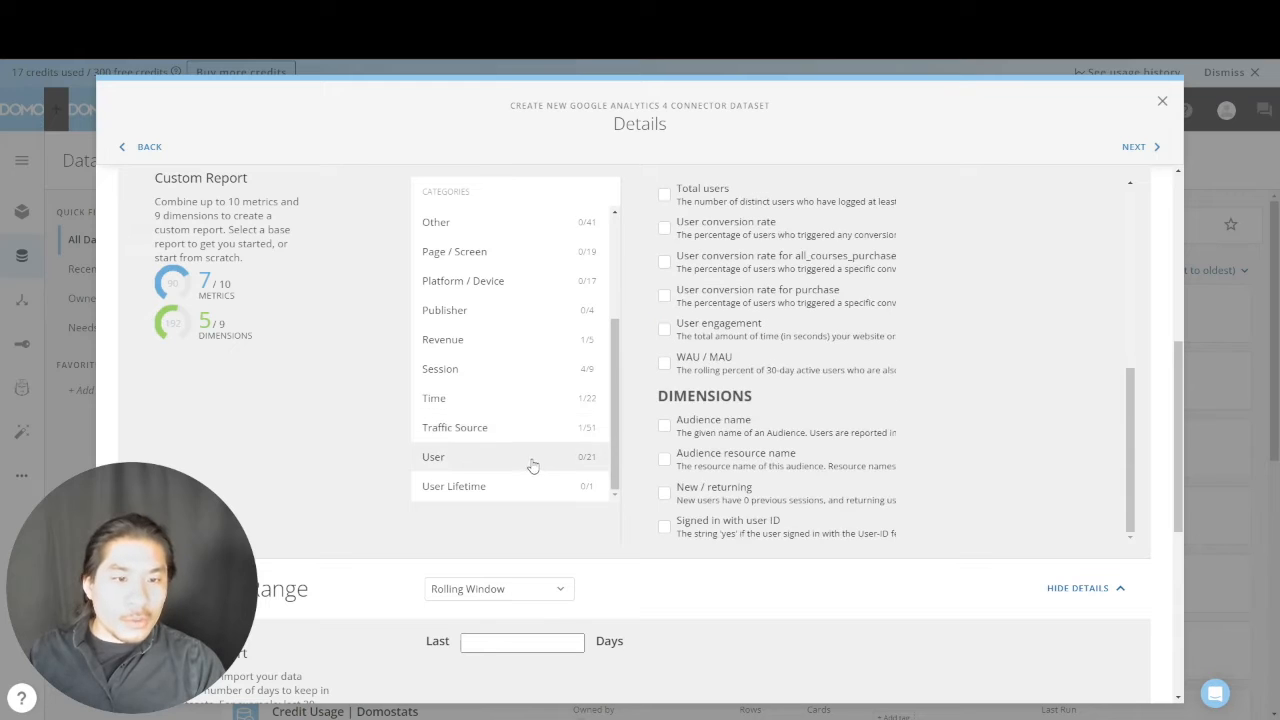
scroll(650, 350, "up", 1)
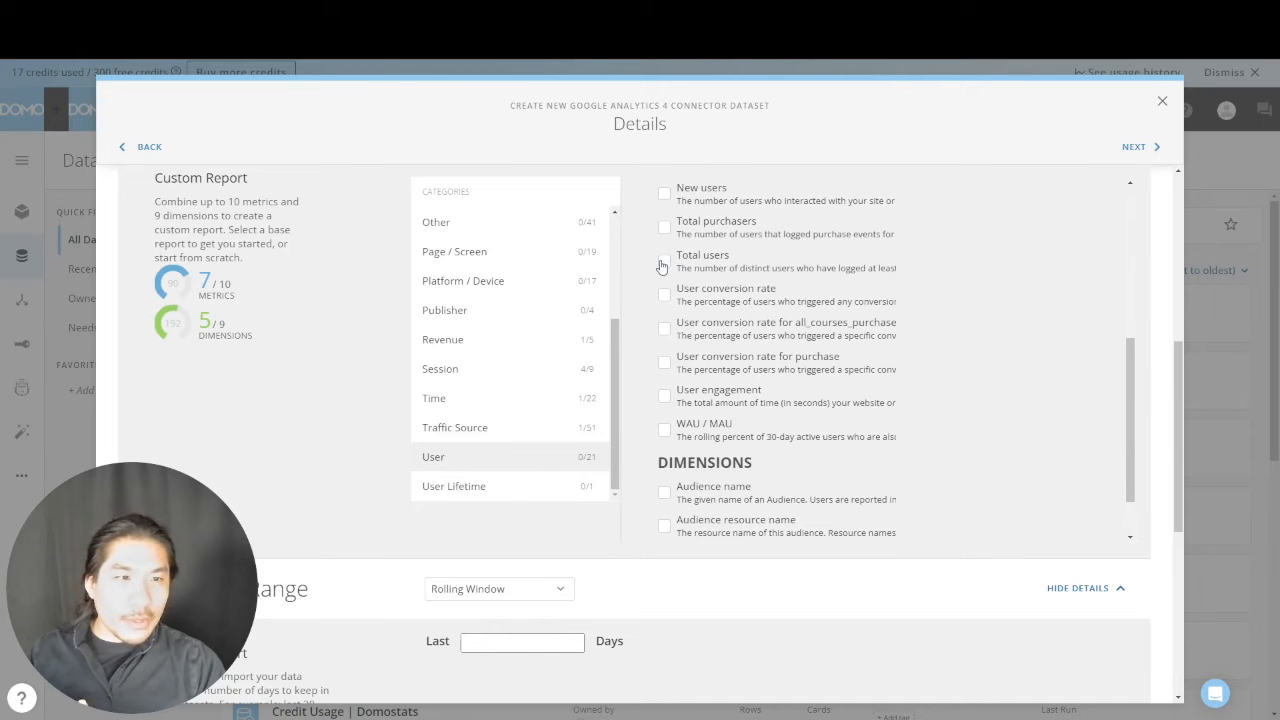
left_click(664, 260)
left_click(664, 193)
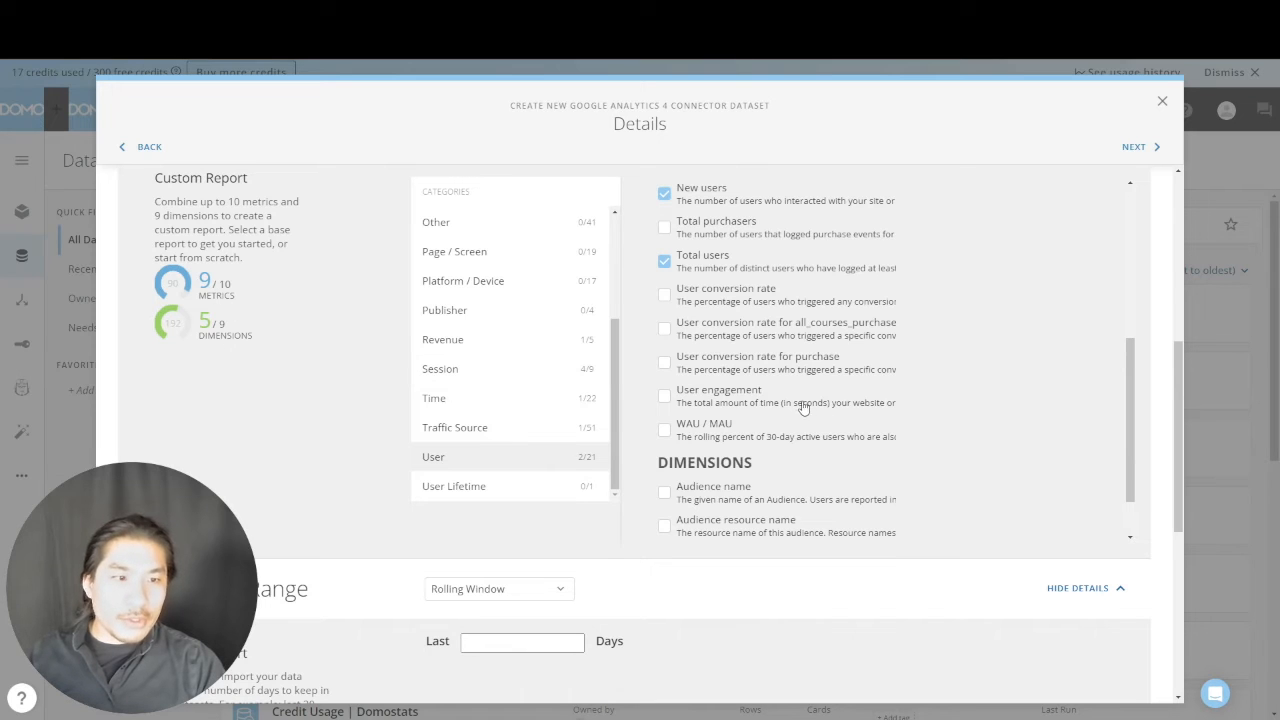
scroll(801, 408, "up", 1)
scroll(801, 408, "up", 1)
scroll(801, 408, "down", 3)
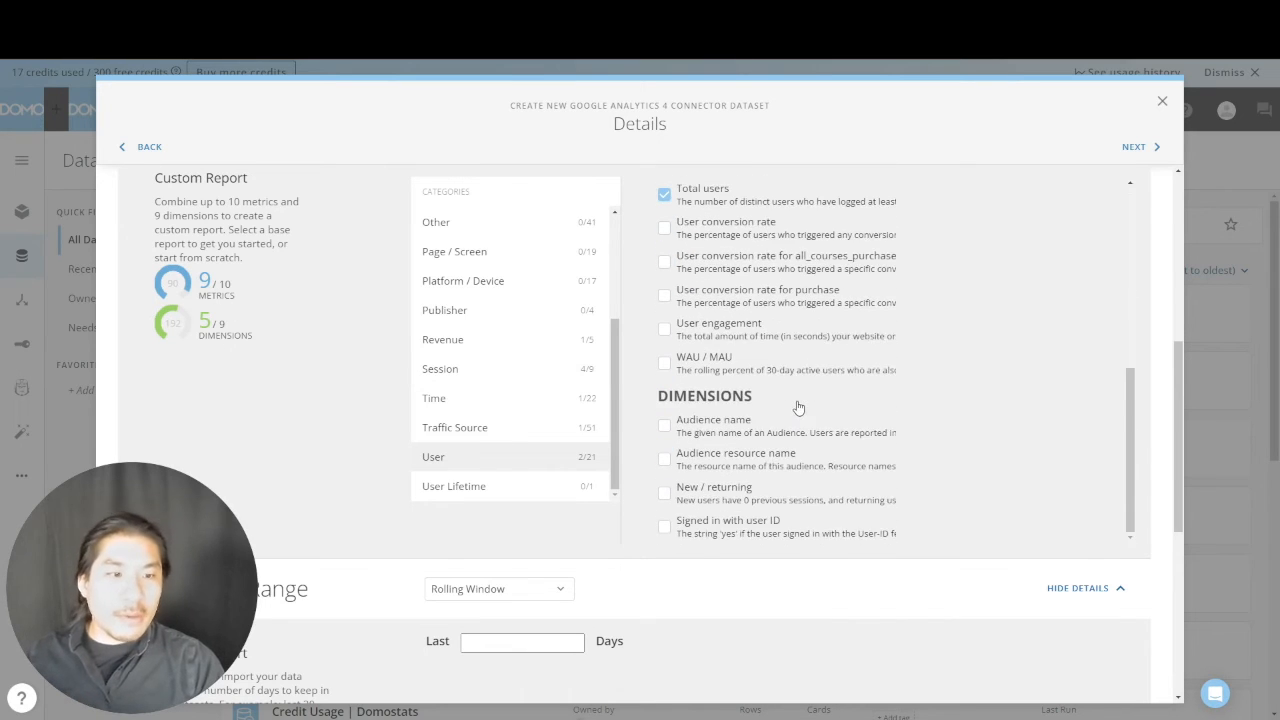
left_click(548, 485)
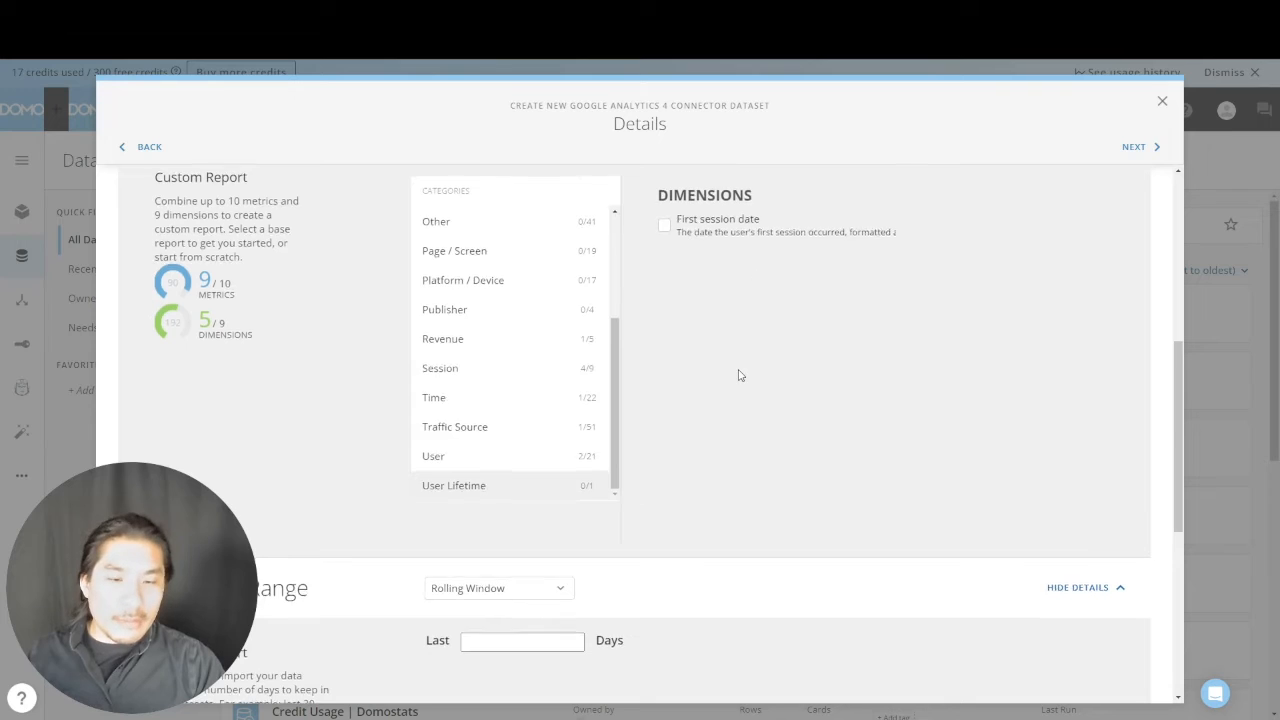
Try the Specific Date Range option for the report's date range and switch back to Rolling Window
scroll(740, 375, "down", 3)
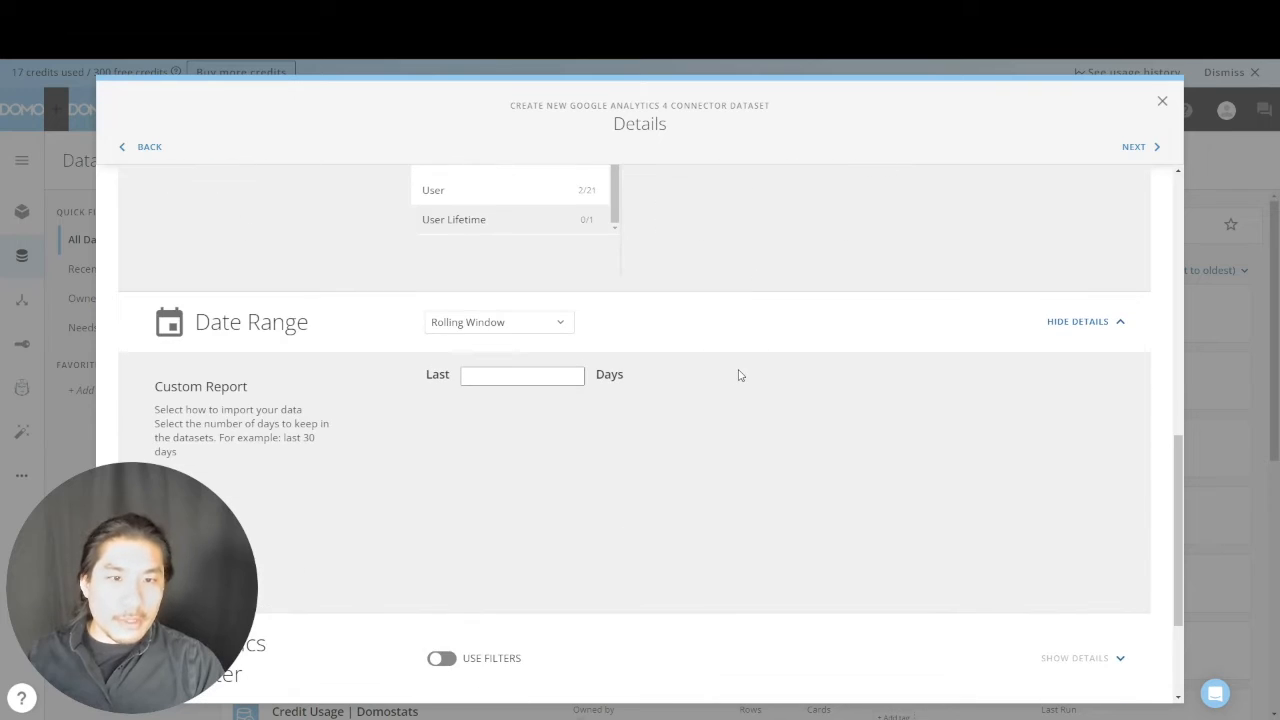
left_click(460, 326)
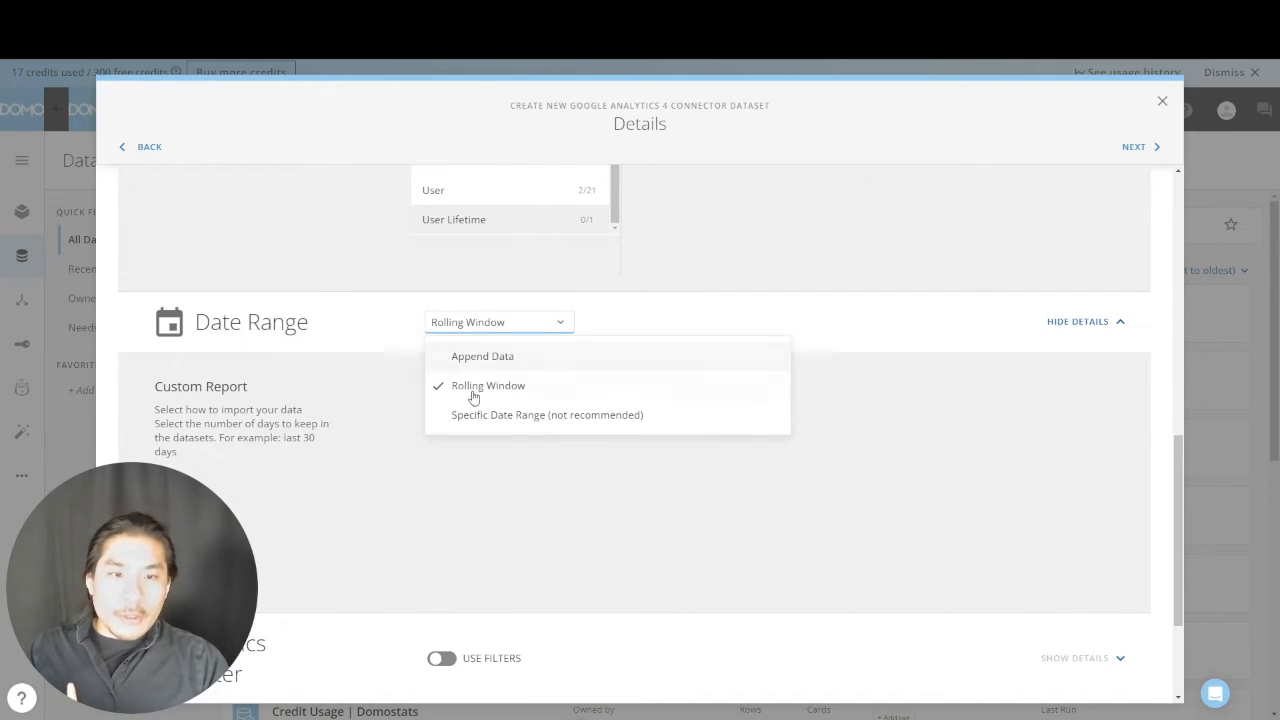
left_click(478, 420)
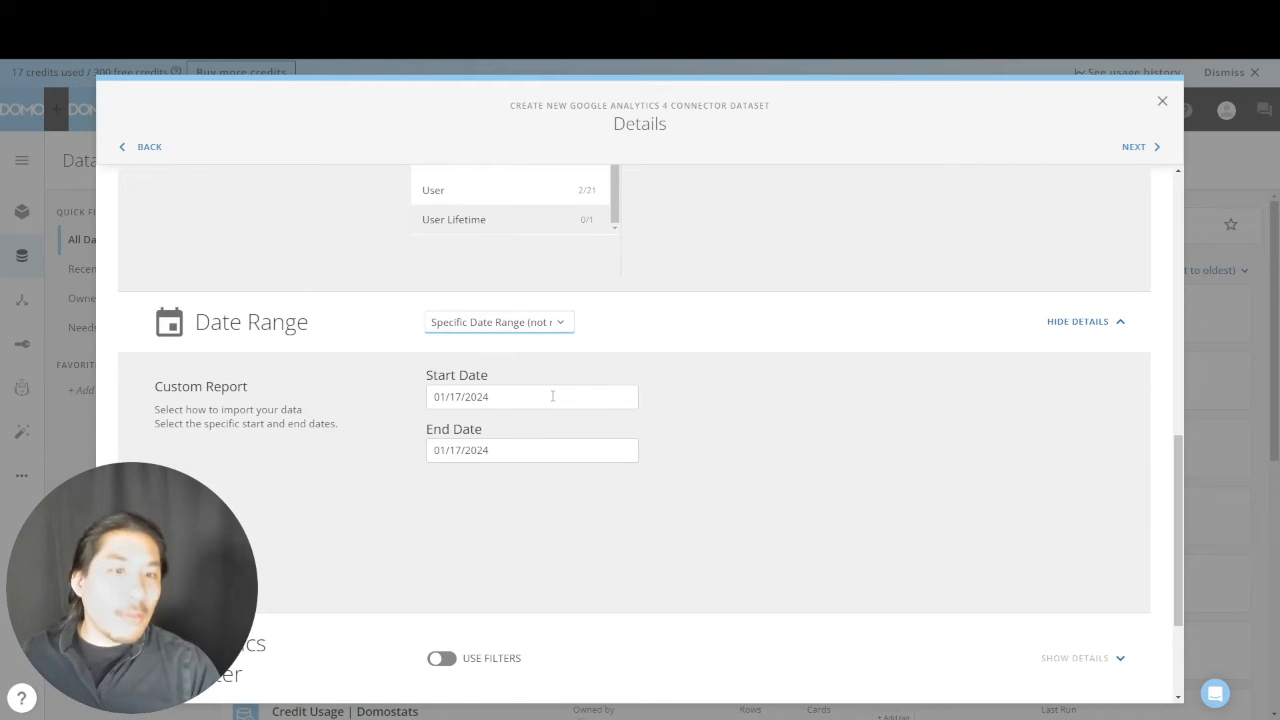
left_click(540, 330)
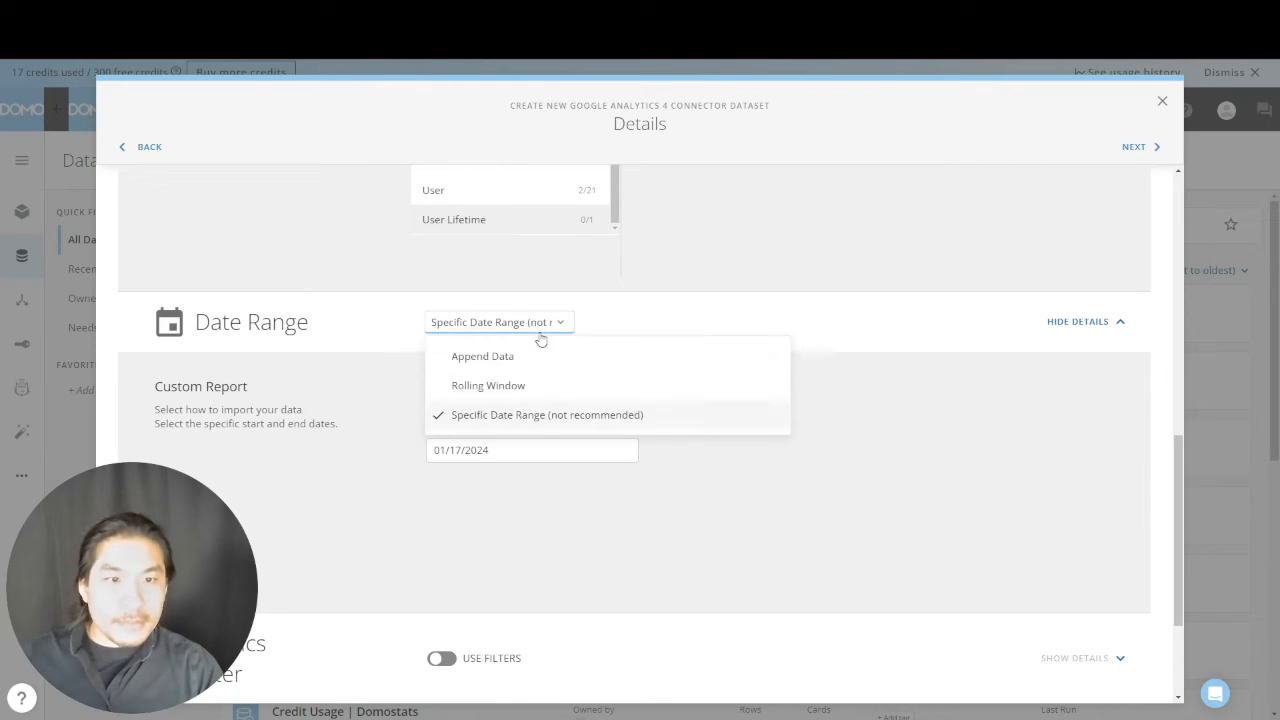
left_click(531, 390)
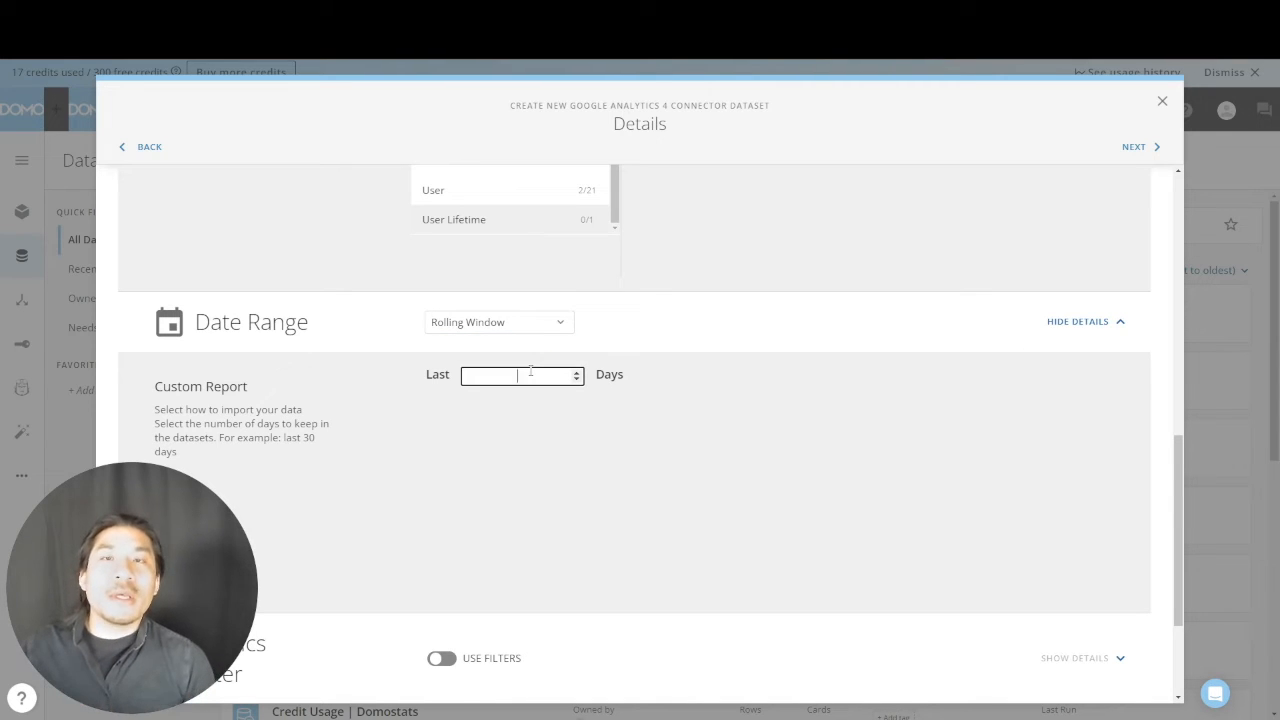
Set the rolling window of the date range to the last 365 days
left_click(530, 374)
type("365")
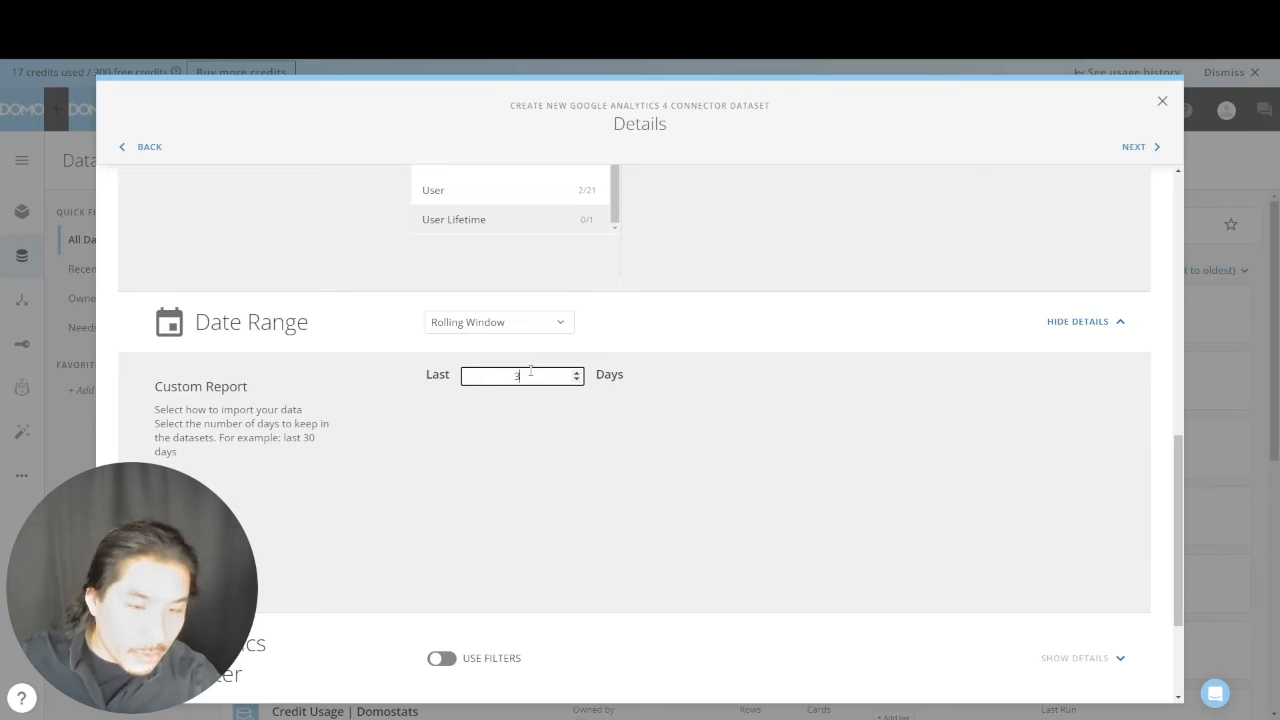
key("BackSpace")
key("BackSpace")
key("BackSpace")
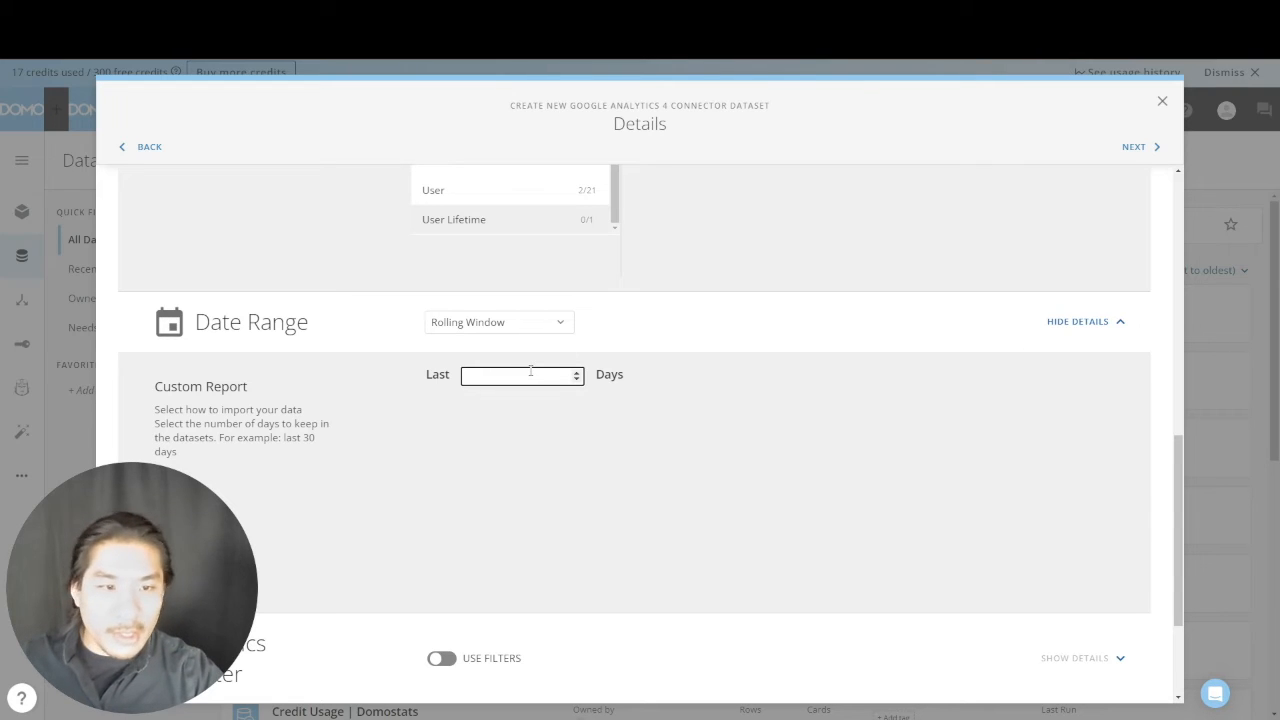
type("730")
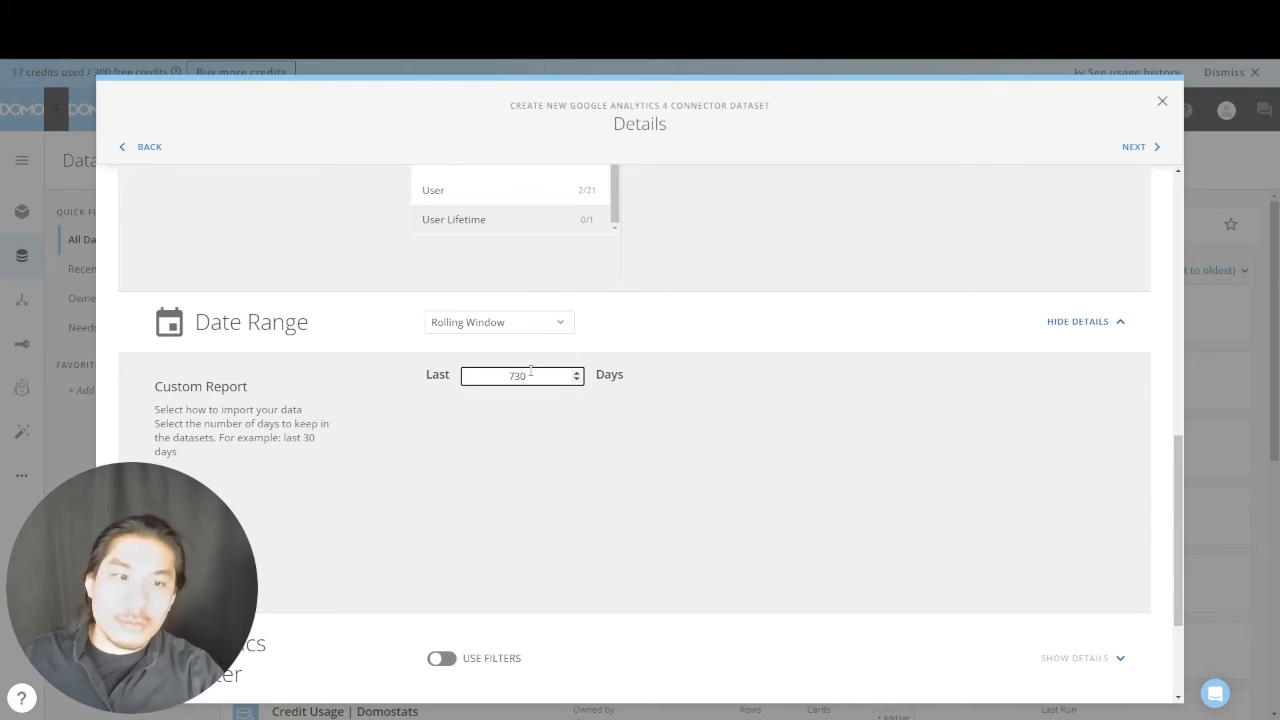
key("BackSpace")
key("BackSpace")
type("365")
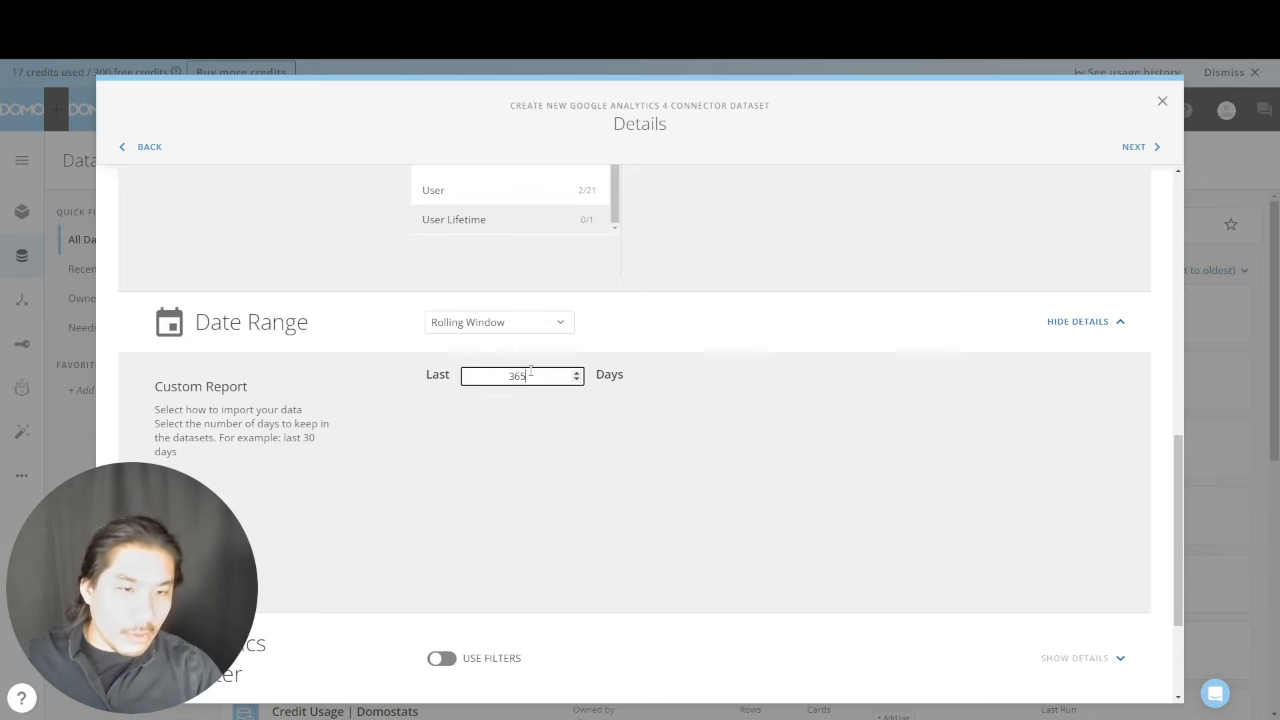
Enable the metrics filter using the filter builder with the Single Filter grouping type
scroll(700, 460, "down", 2)
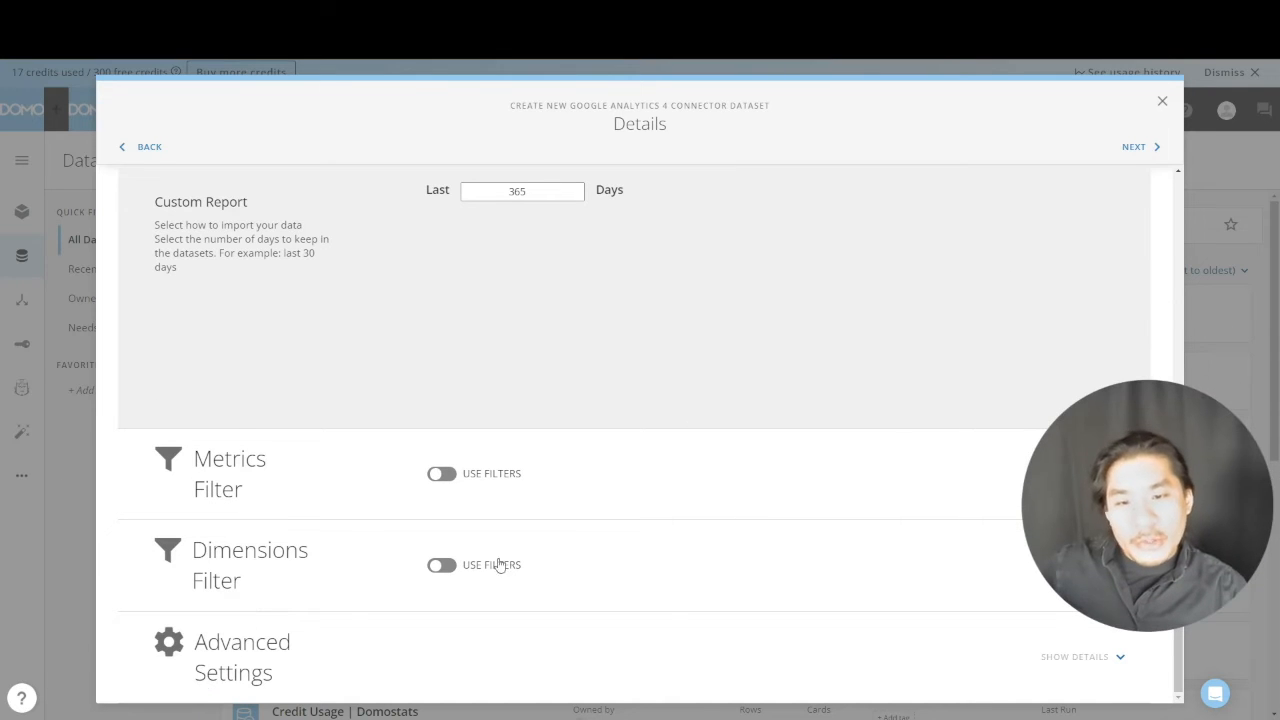
left_click(441, 474)
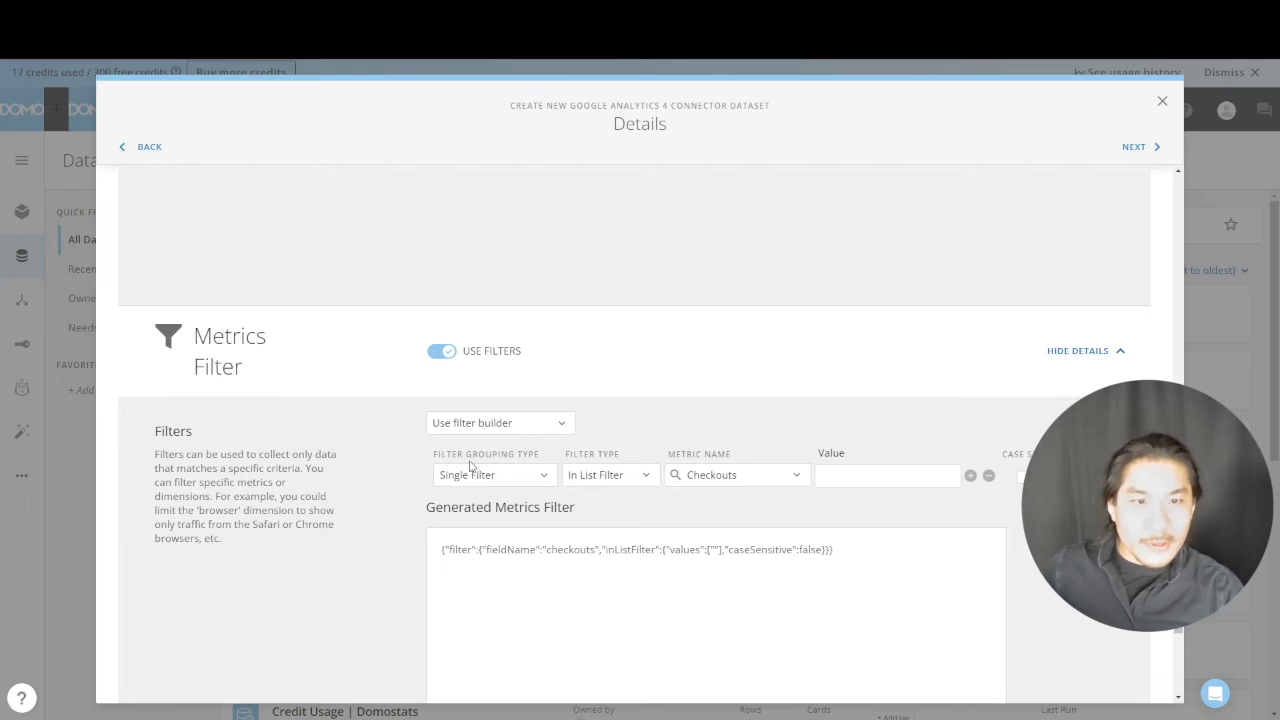
left_click(528, 430)
left_click(486, 454)
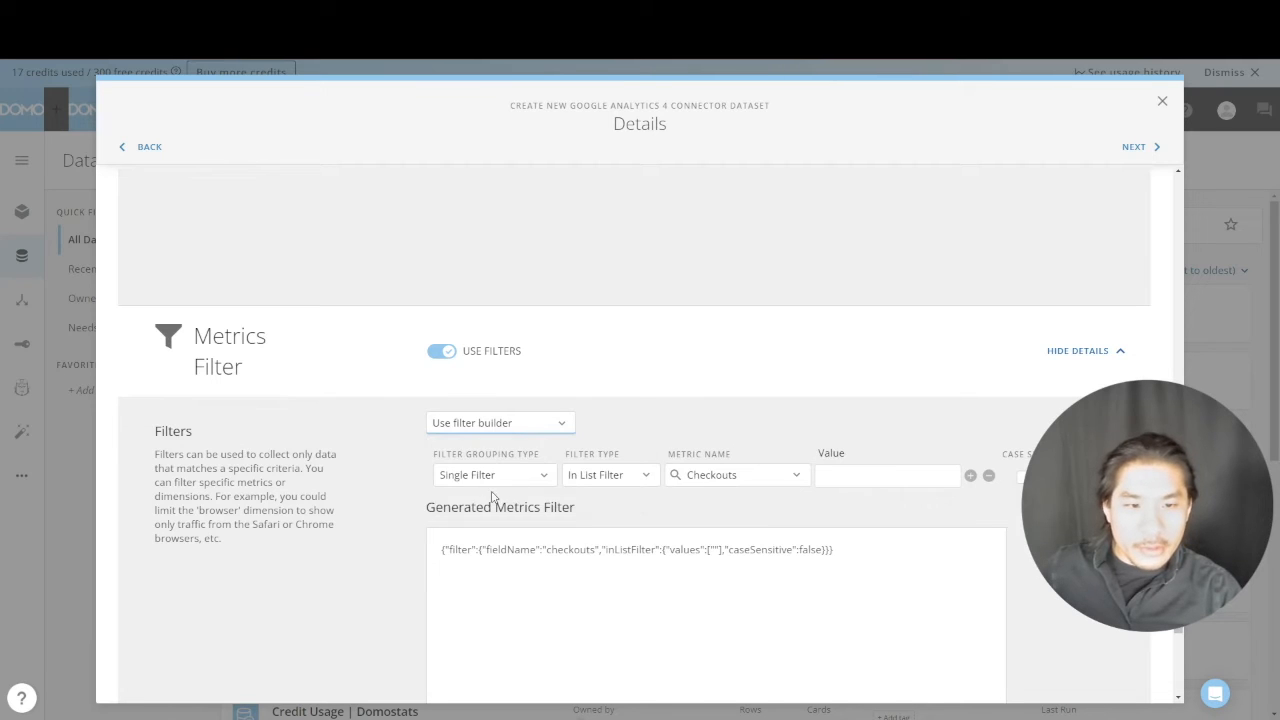
left_click(493, 483)
left_click(497, 510)
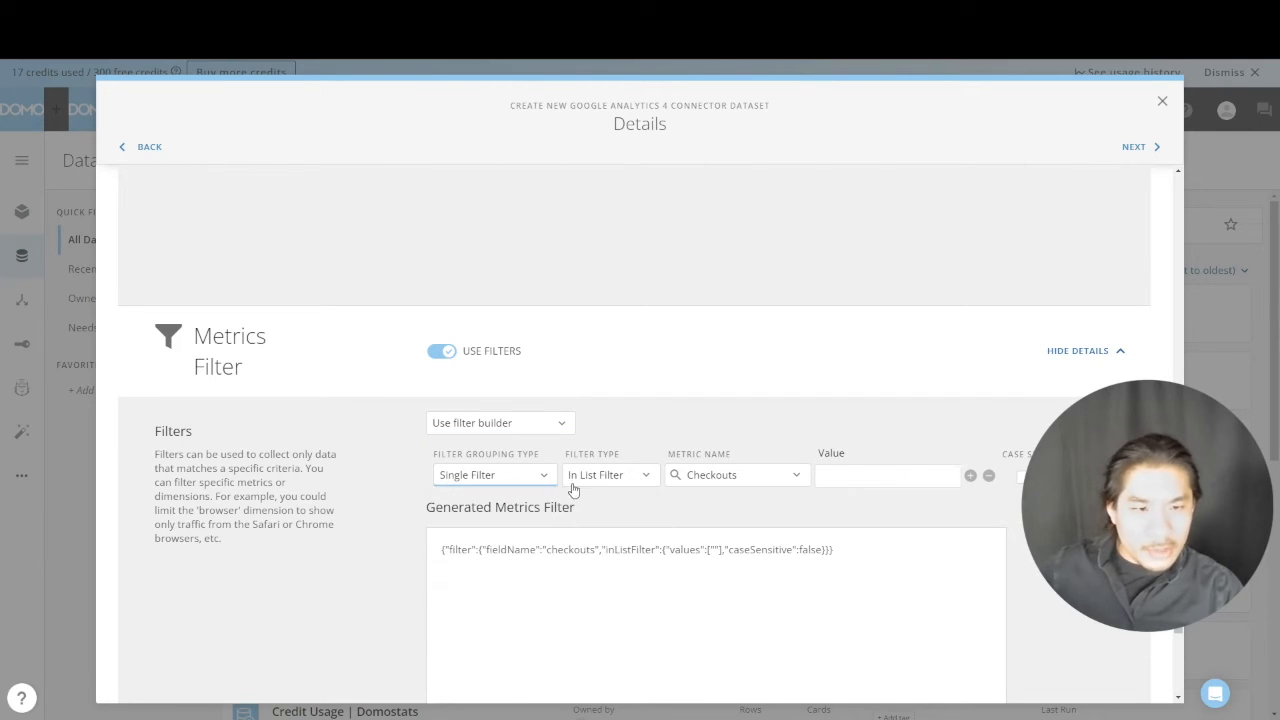
Configure the metrics filter as a Numeric Filter that keeps Checkouts greater than 0
left_click(591, 476)
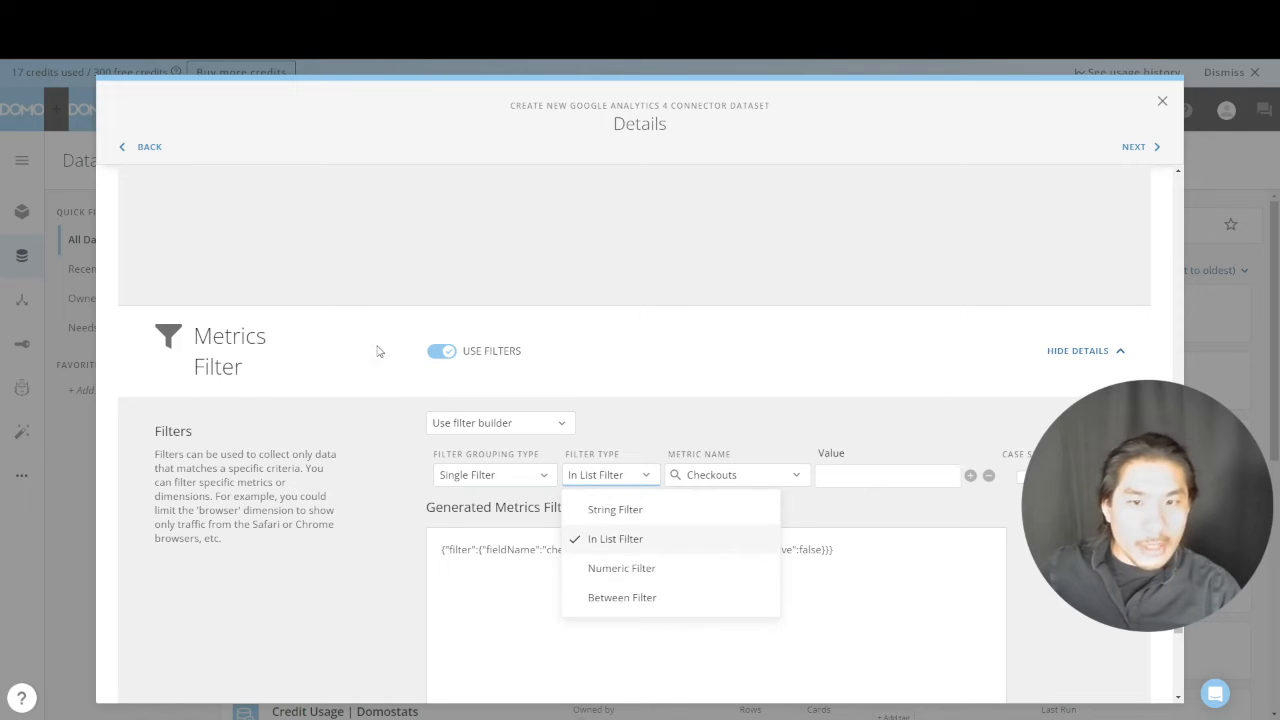
left_click(610, 568)
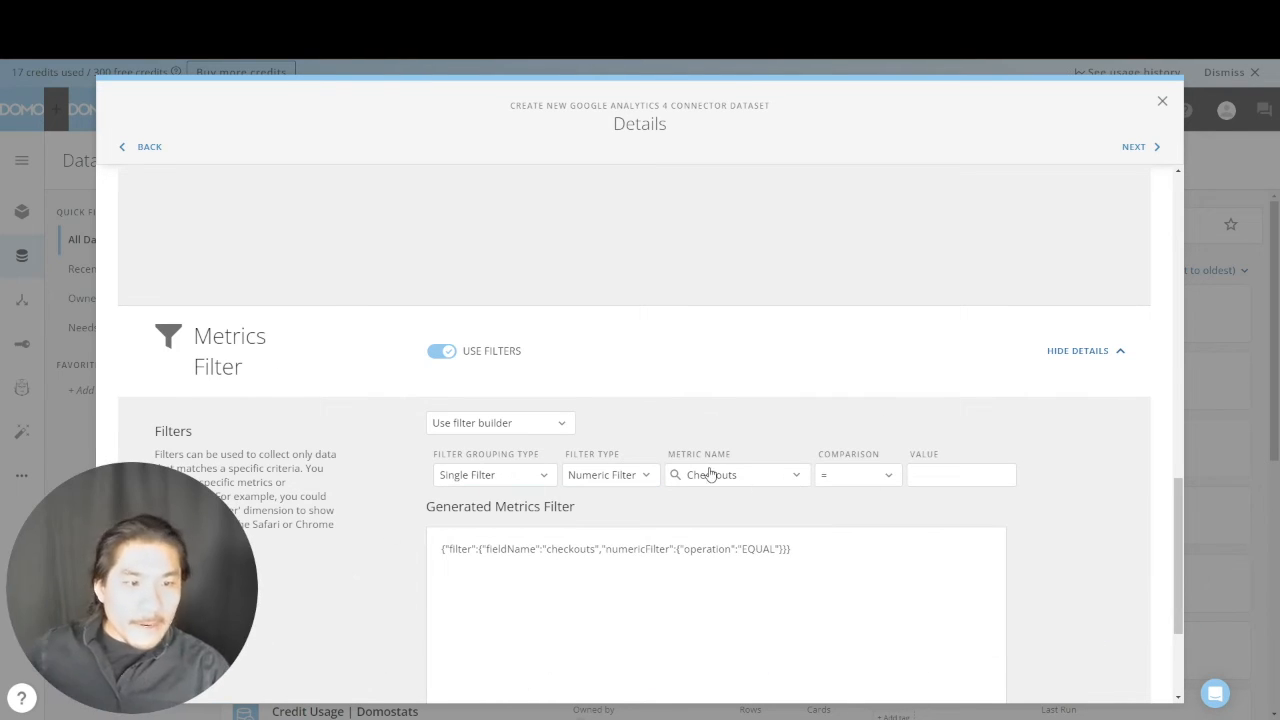
left_click(710, 474)
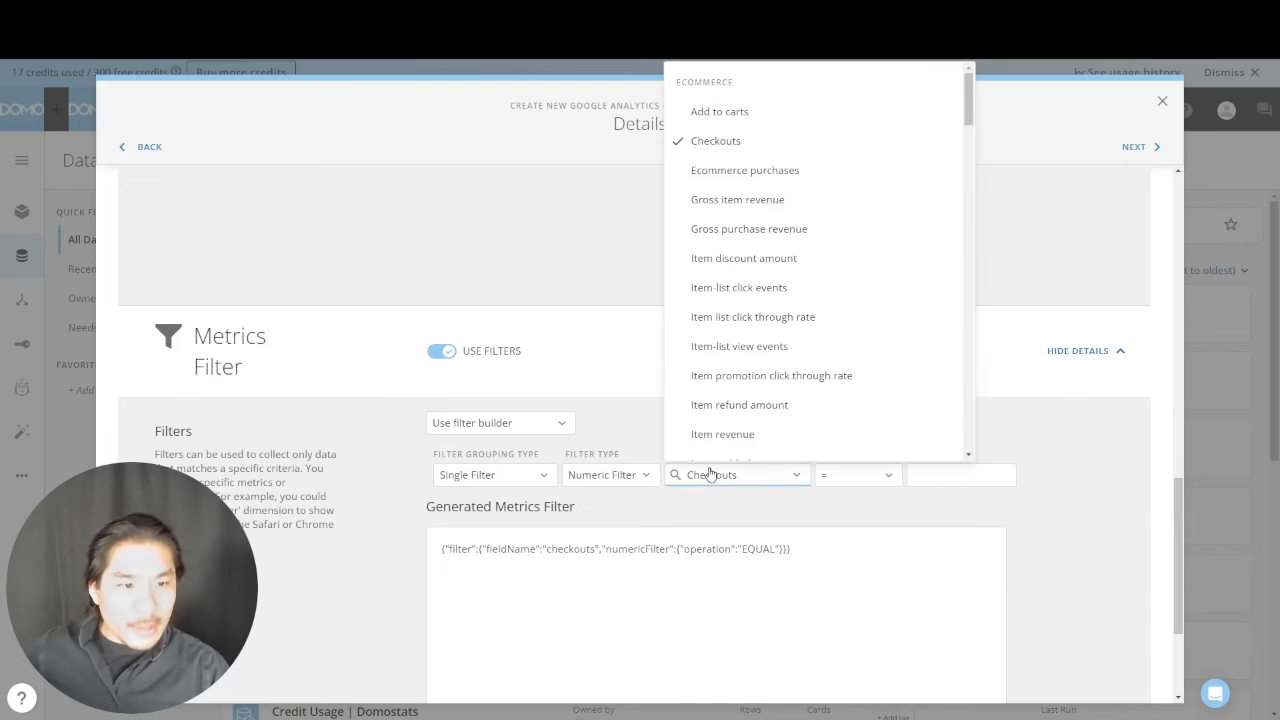
left_click(723, 143)
left_click(874, 477)
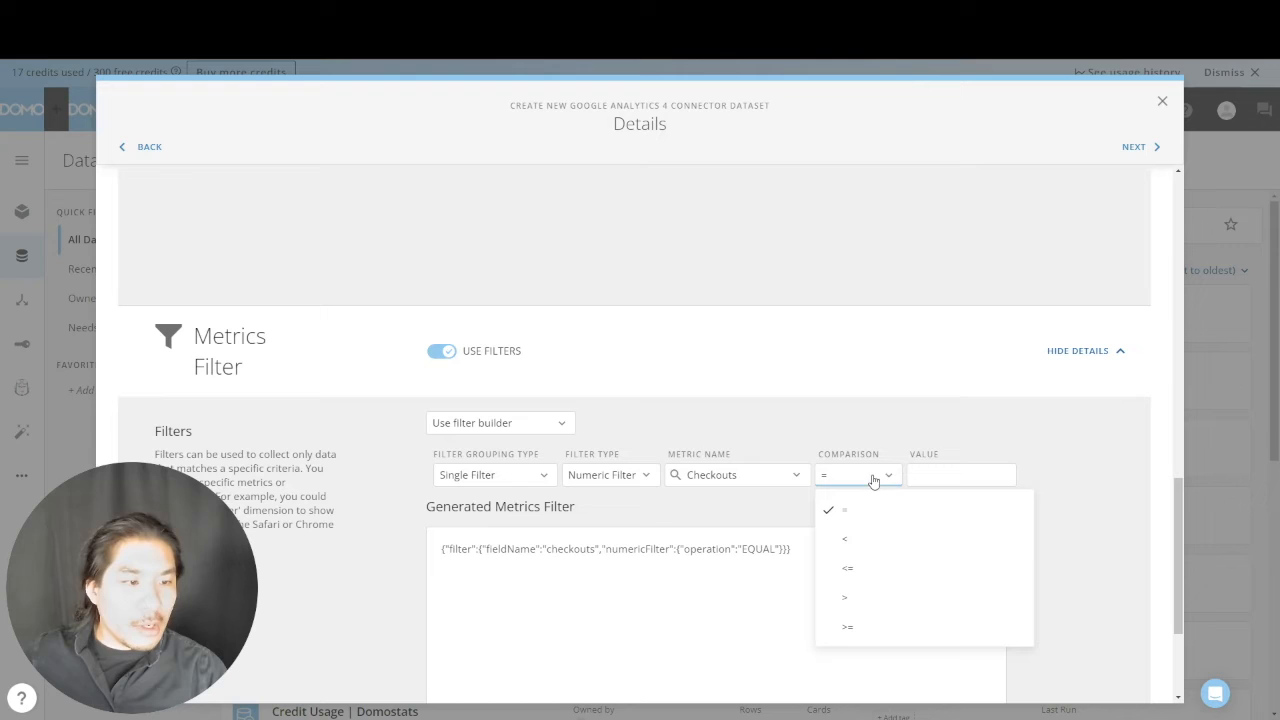
left_click(868, 597)
left_click(928, 474)
type("0")
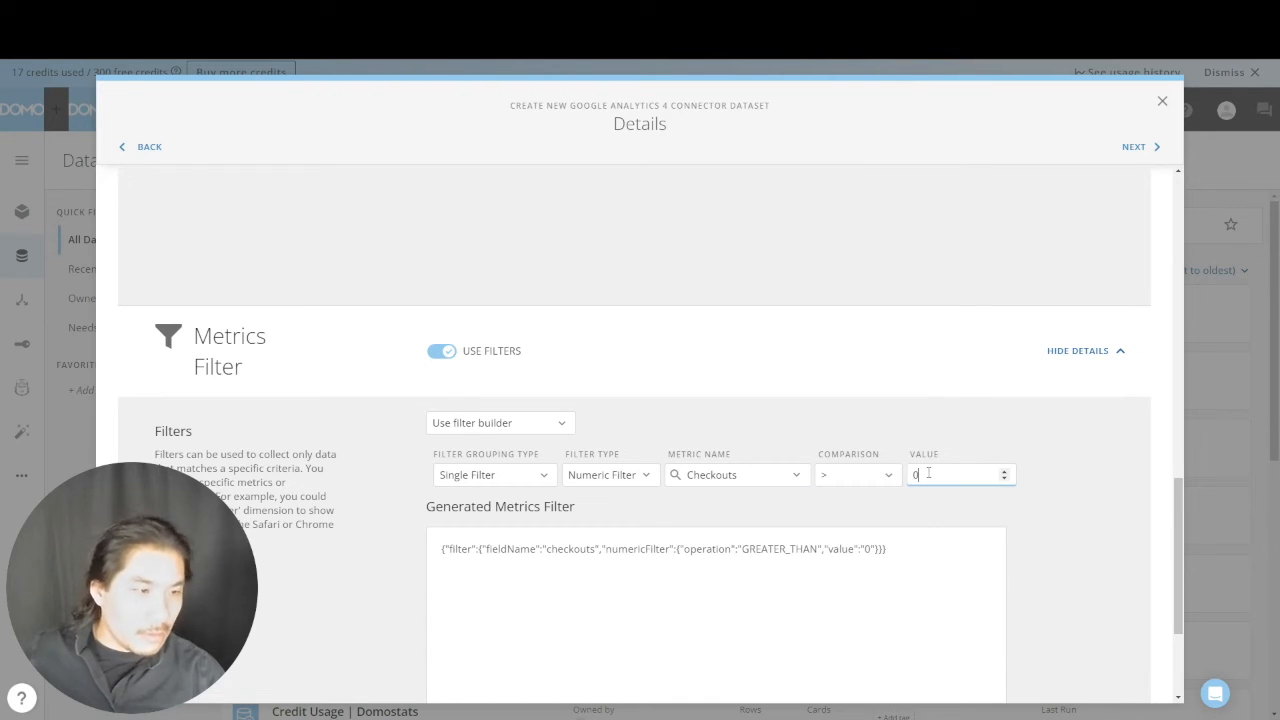
left_click(1047, 495)
Enable the dimensions filter using the filter builder with the Single Filter grouping type
scroll(1047, 495, "down", 2)
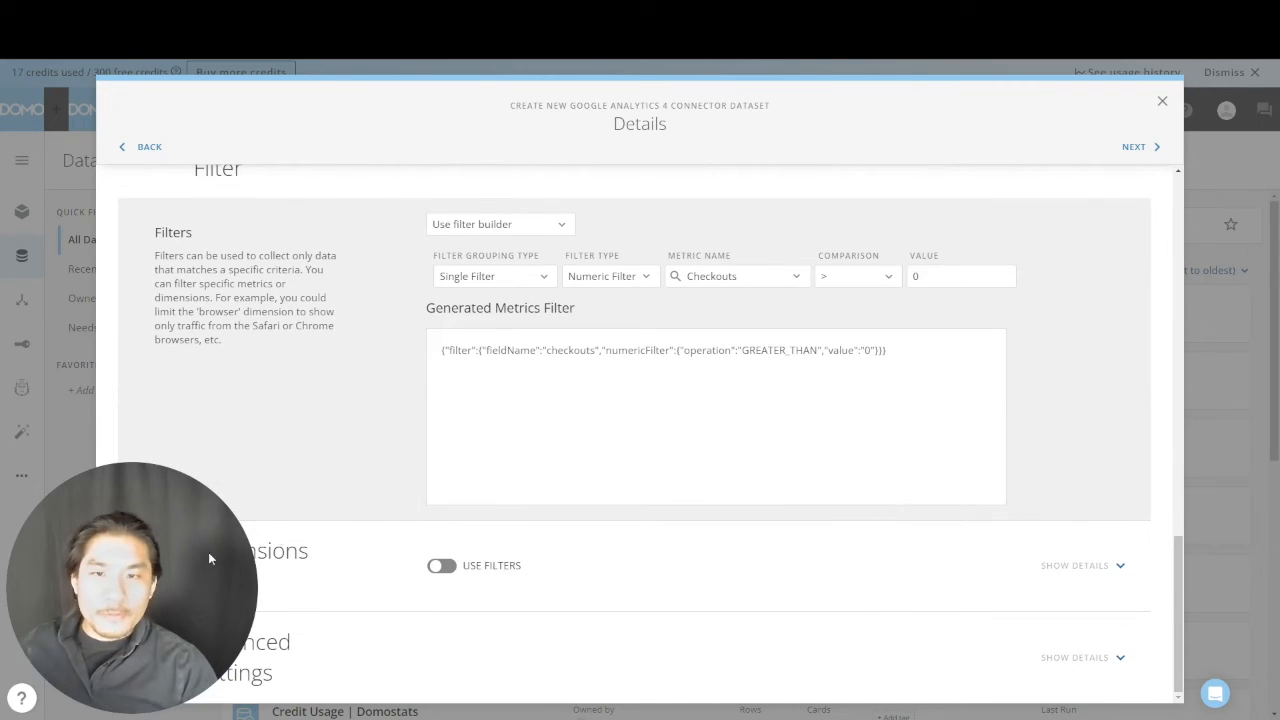
left_click(443, 567)
scroll(517, 571, "down", 2)
left_click(510, 440)
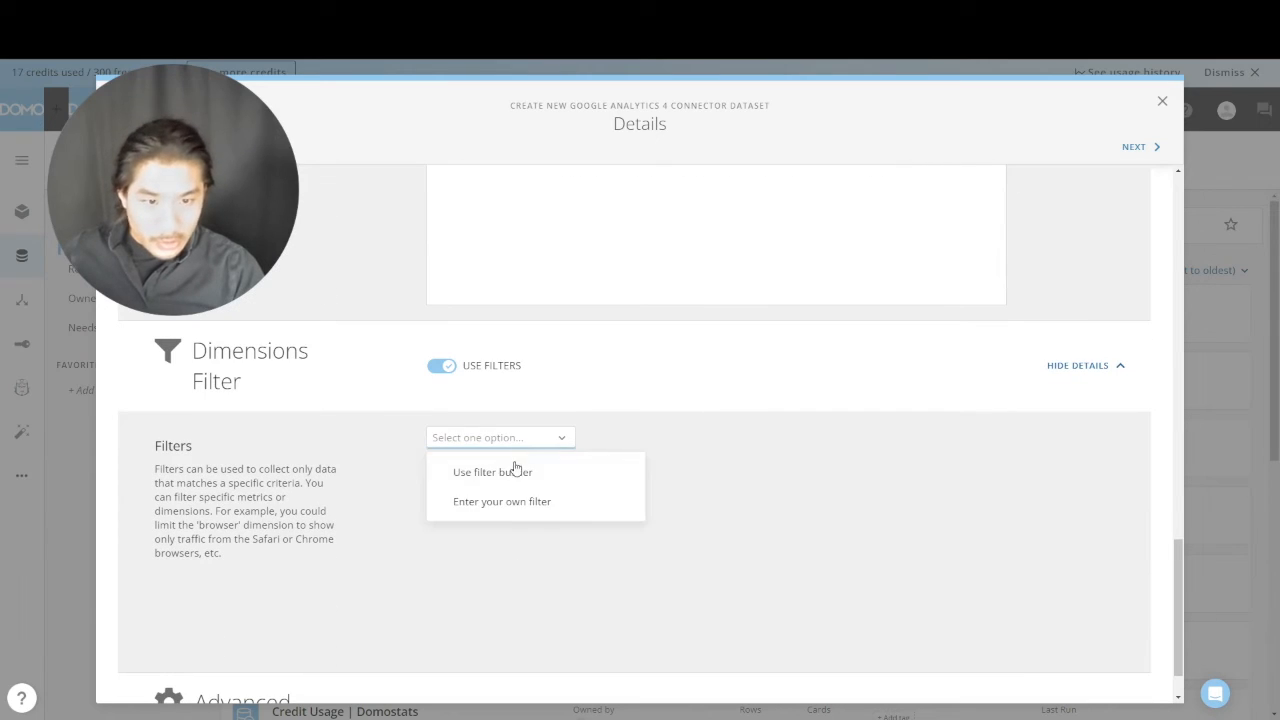
left_click(515, 471)
left_click(511, 489)
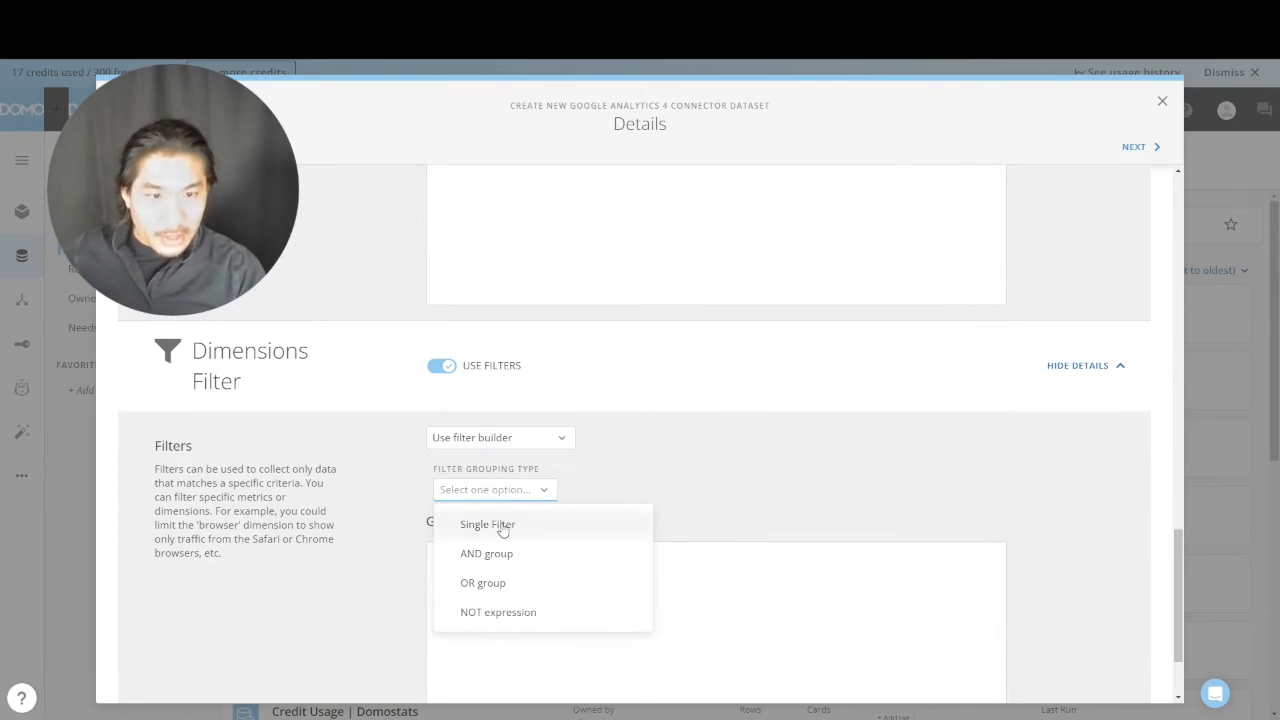
left_click(502, 527)
Make the dimensions filter a String Filter on Default channel group with the Exact match type
left_click(634, 492)
left_click(631, 525)
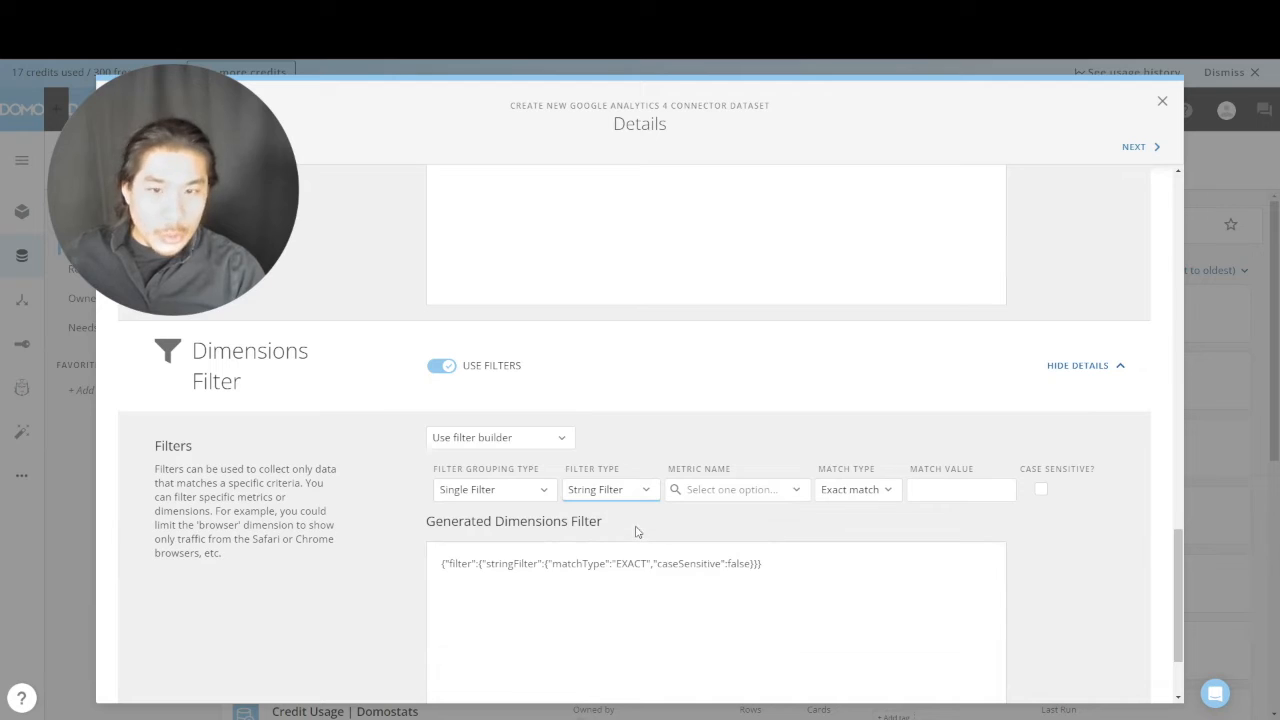
left_click(753, 498)
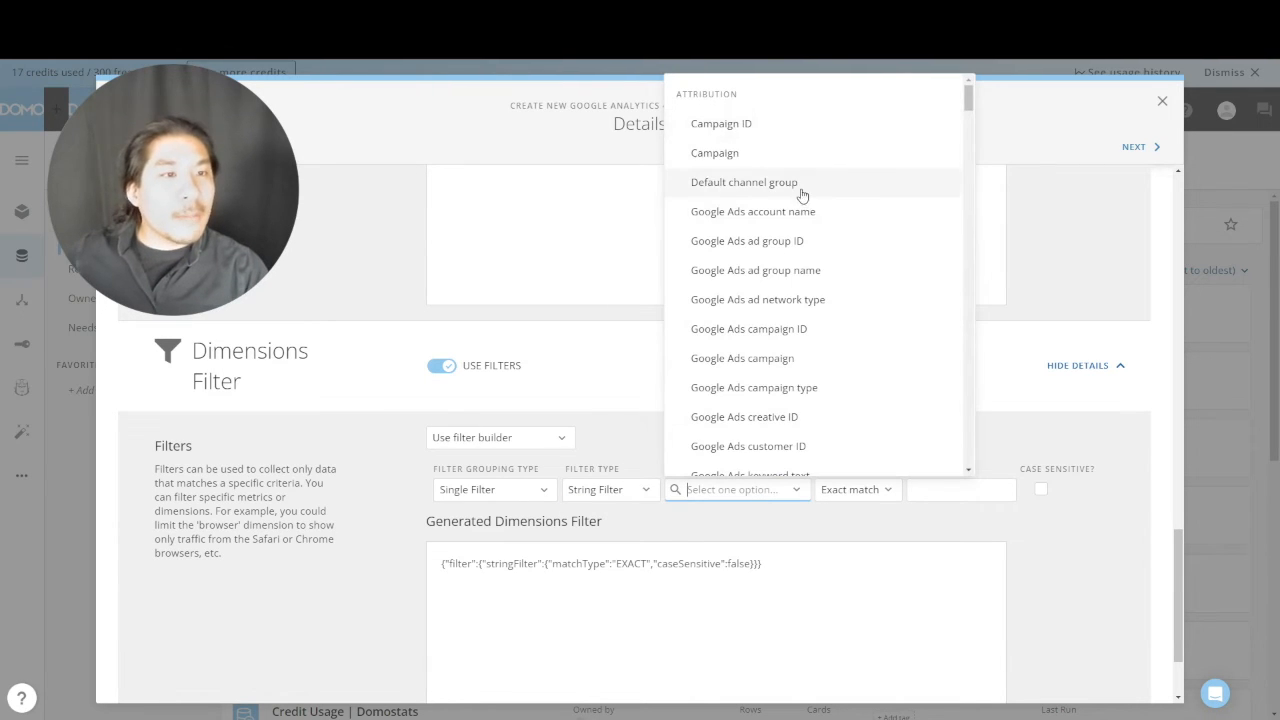
left_click(802, 194)
left_click(861, 489)
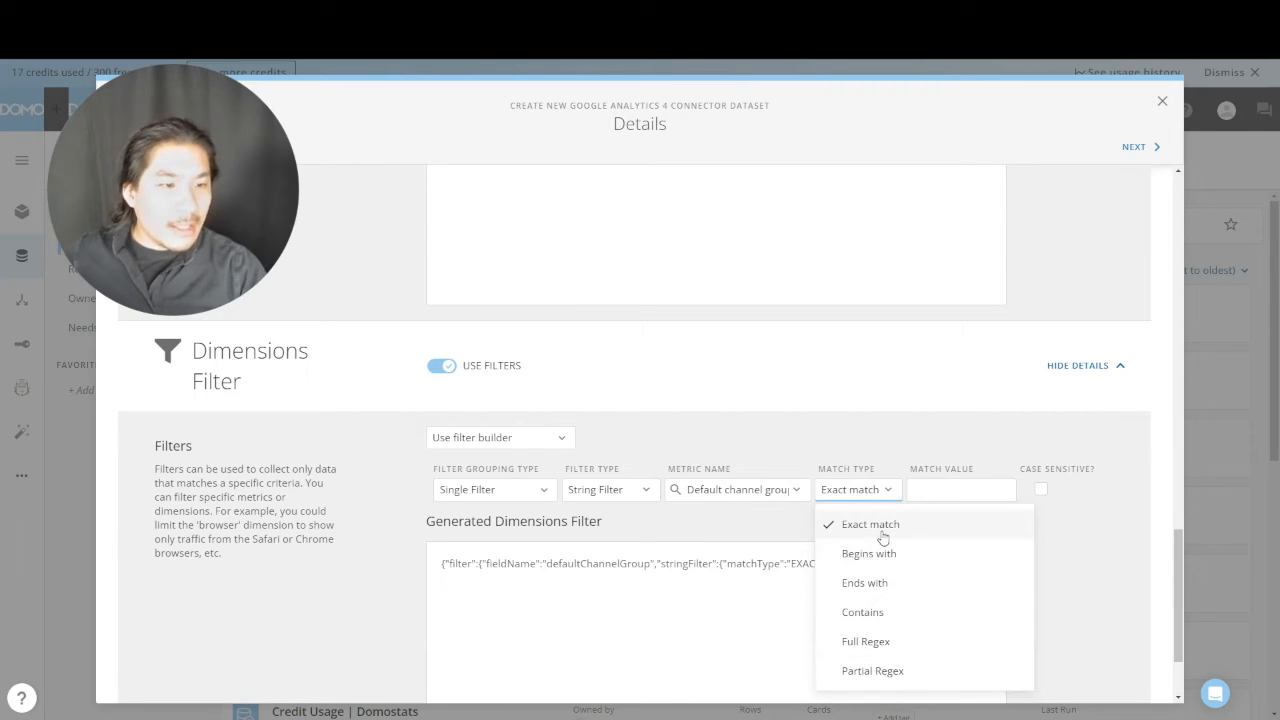
left_click(955, 493)
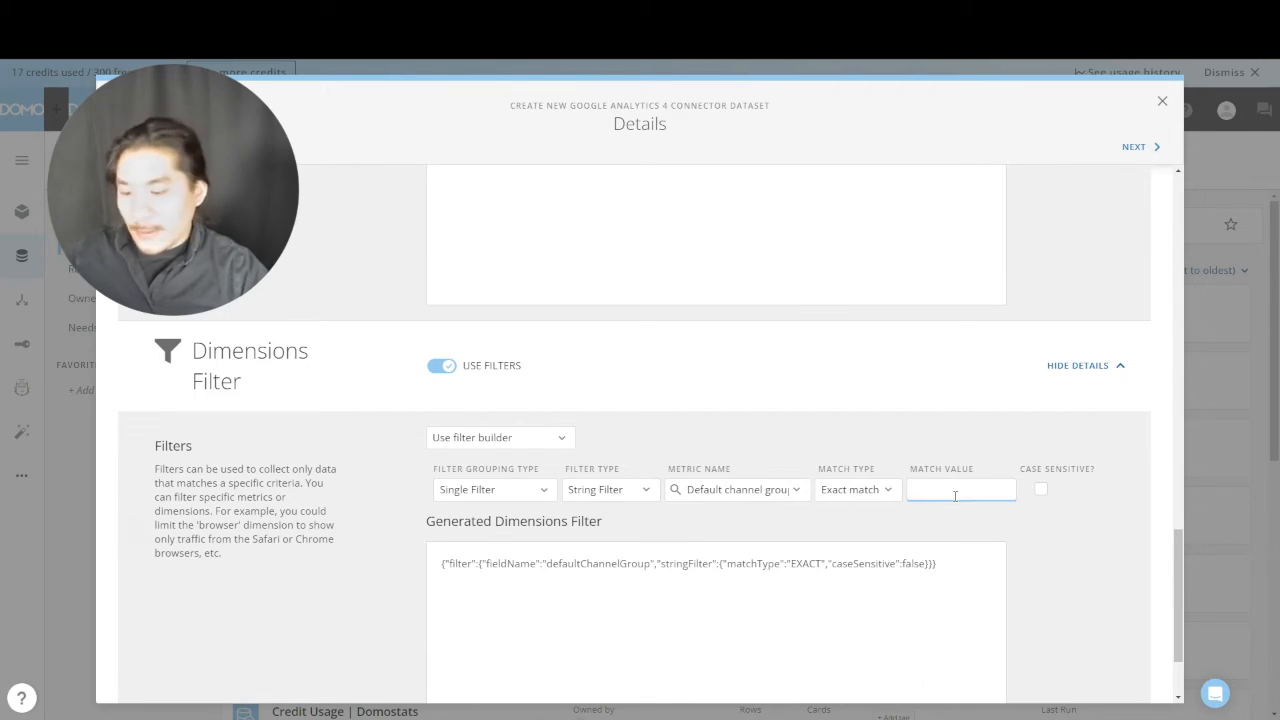
Enter DIRECT as the dimensions filter's match value and replace it with ORGANIC
type("DIRECT")
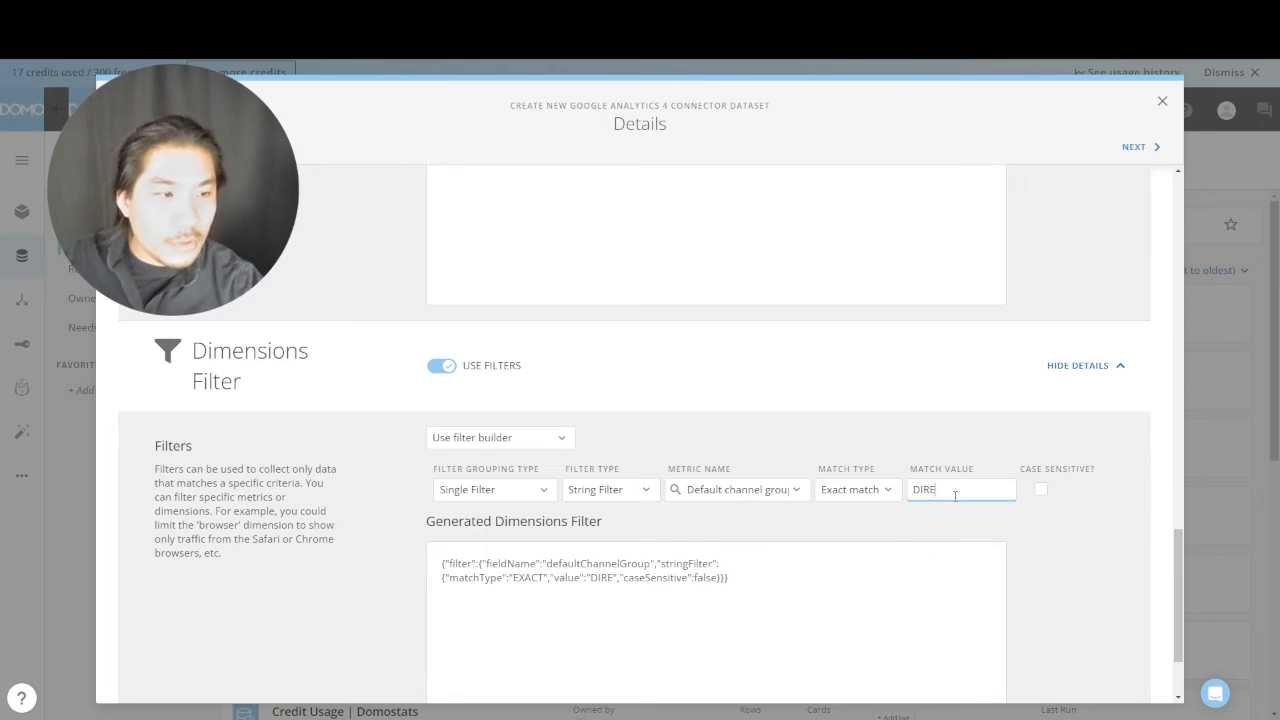
key("BackSpace")
key("BackSpace")
key("BackSpace")
key("BackSpace")
key("BackSpace")
key("BackSpace")
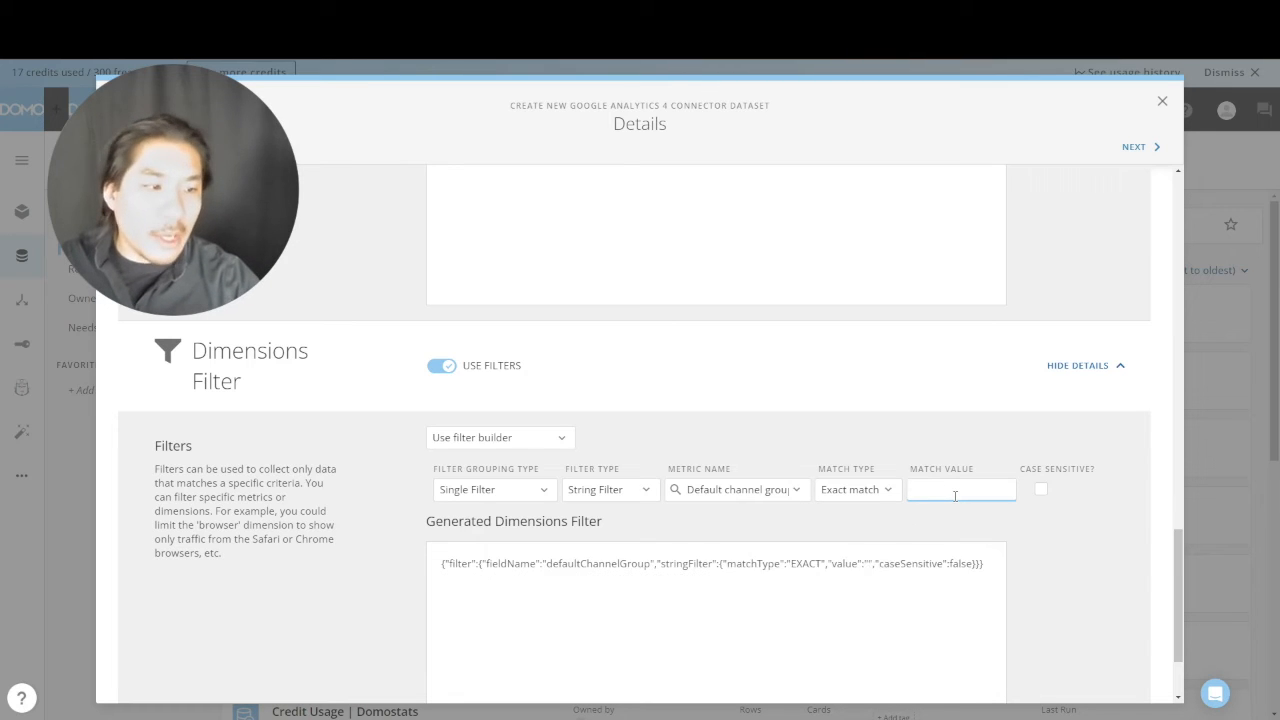
type("ORGANIC")
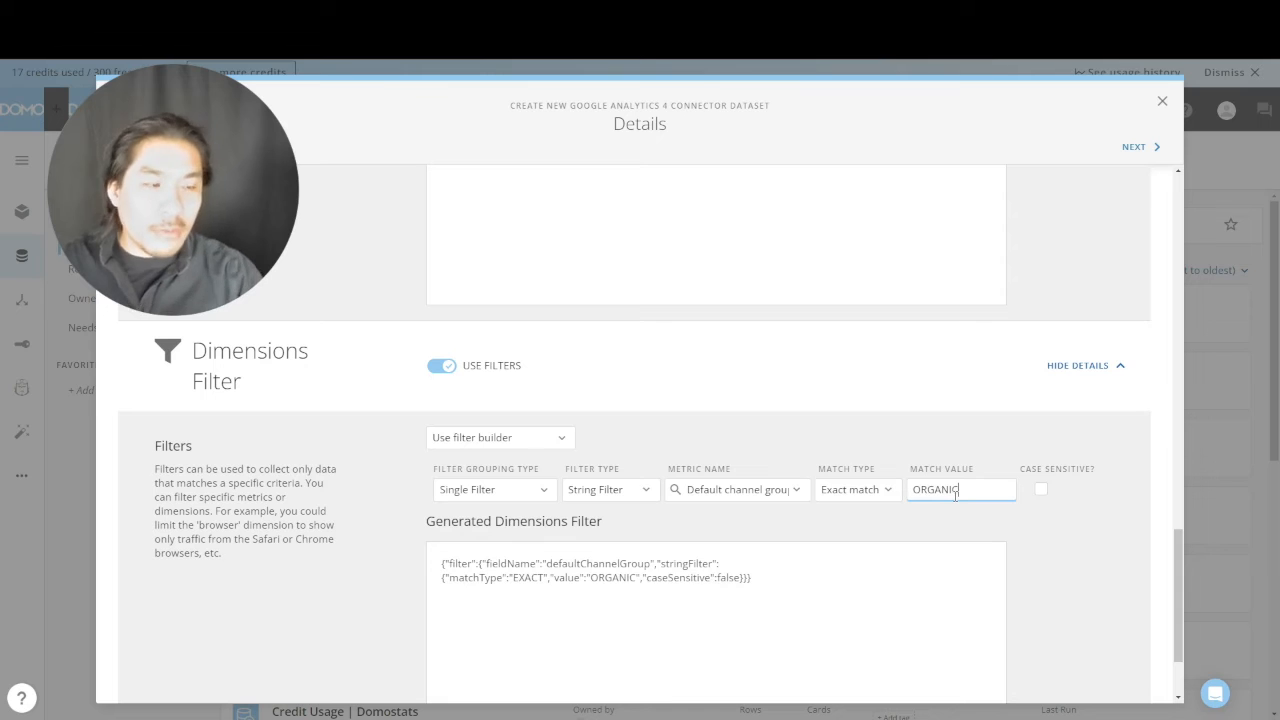
left_click(1032, 537)
Review both configured filters and turn off the dimensions filter and the metrics filter
scroll(1034, 535, "down", 2)
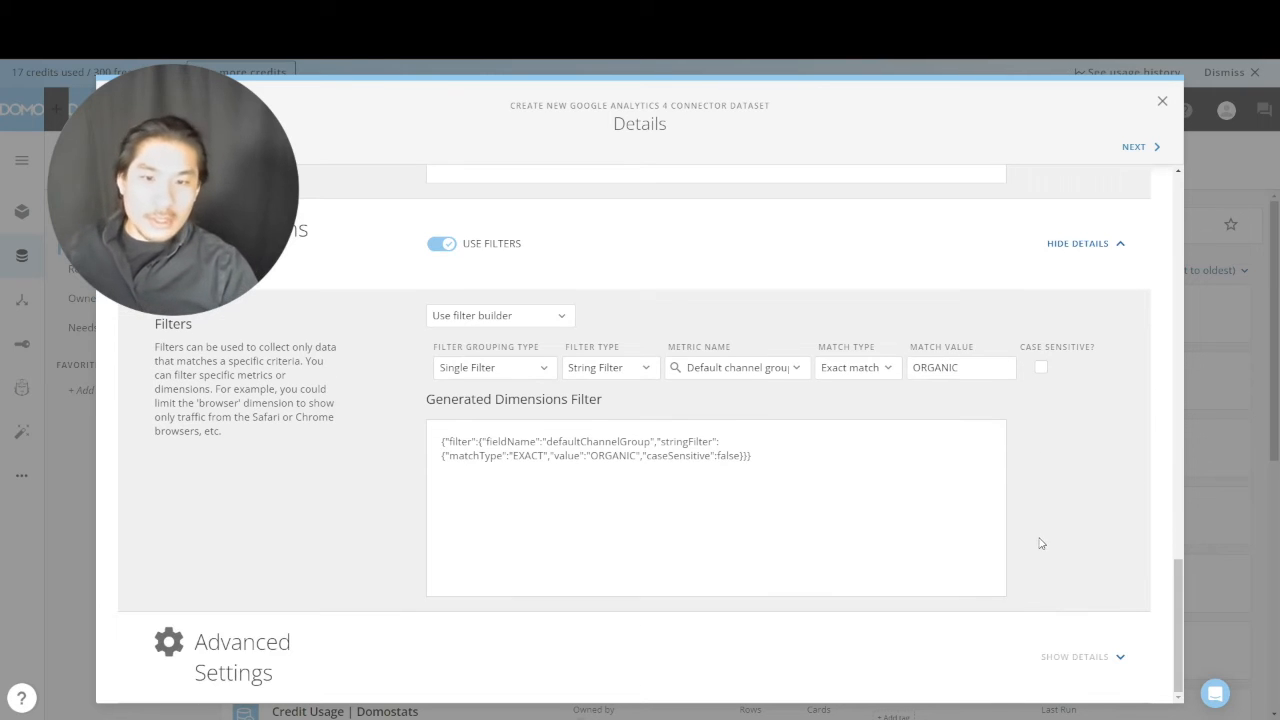
scroll(1038, 540, "up", 6)
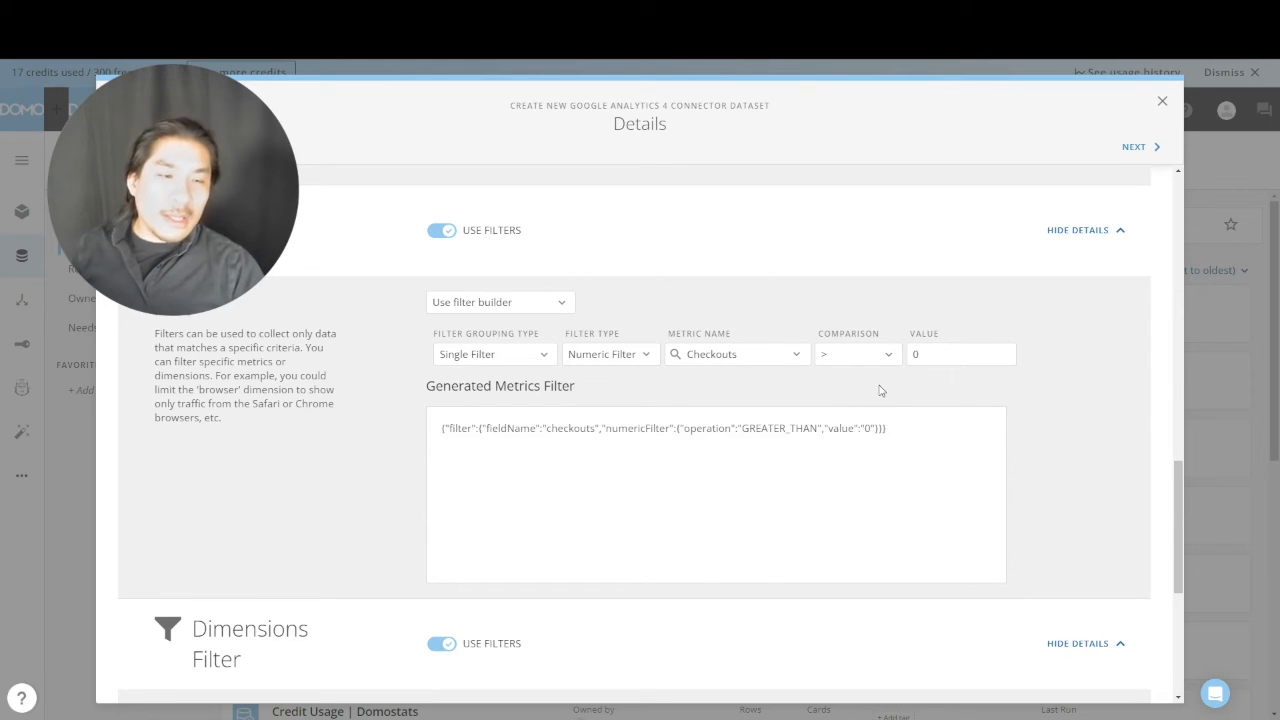
scroll(876, 396, "down", 3)
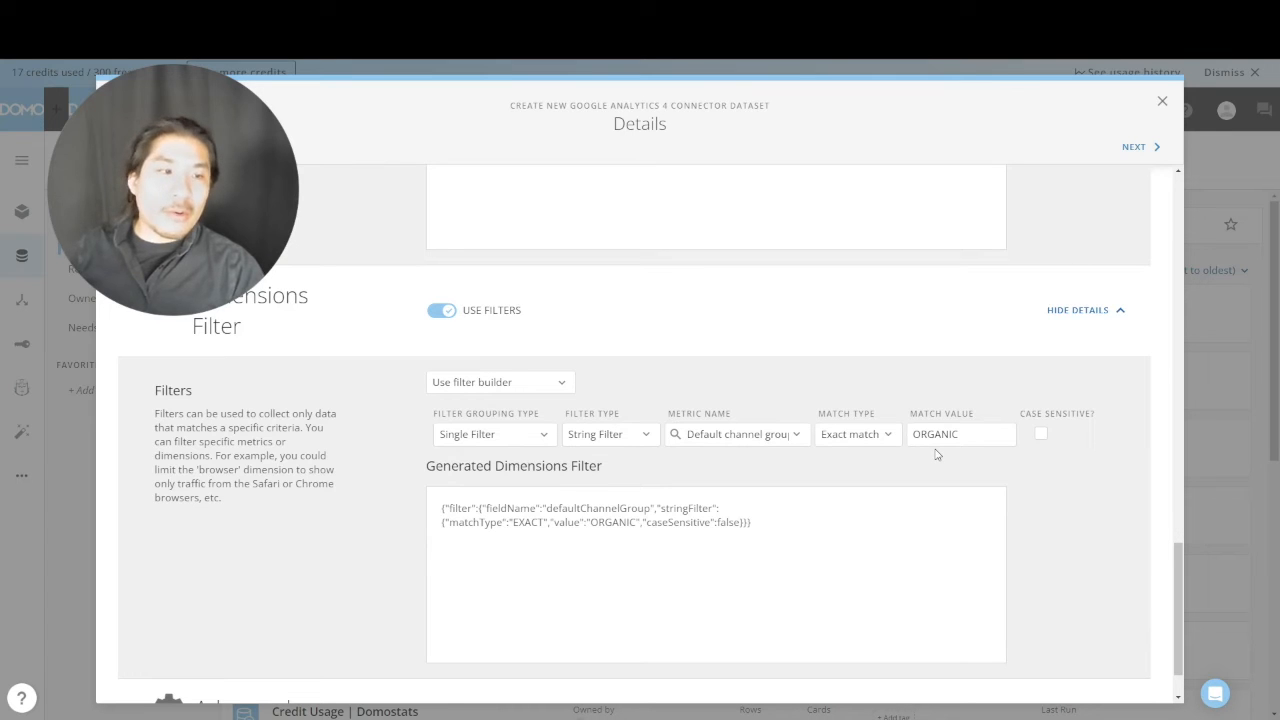
left_click(449, 313)
scroll(603, 371, "up", 2)
left_click(450, 416)
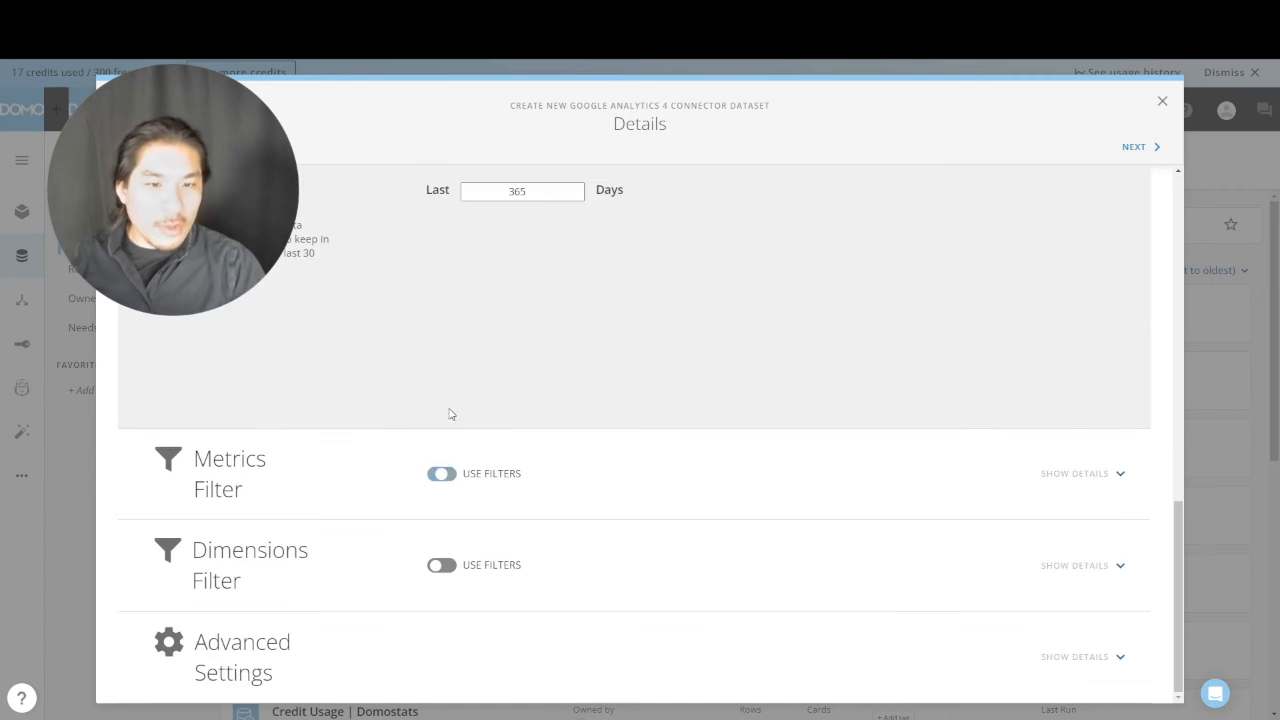
Expand the advanced settings of the dataset details and proceed to scheduling
left_click(1078, 656)
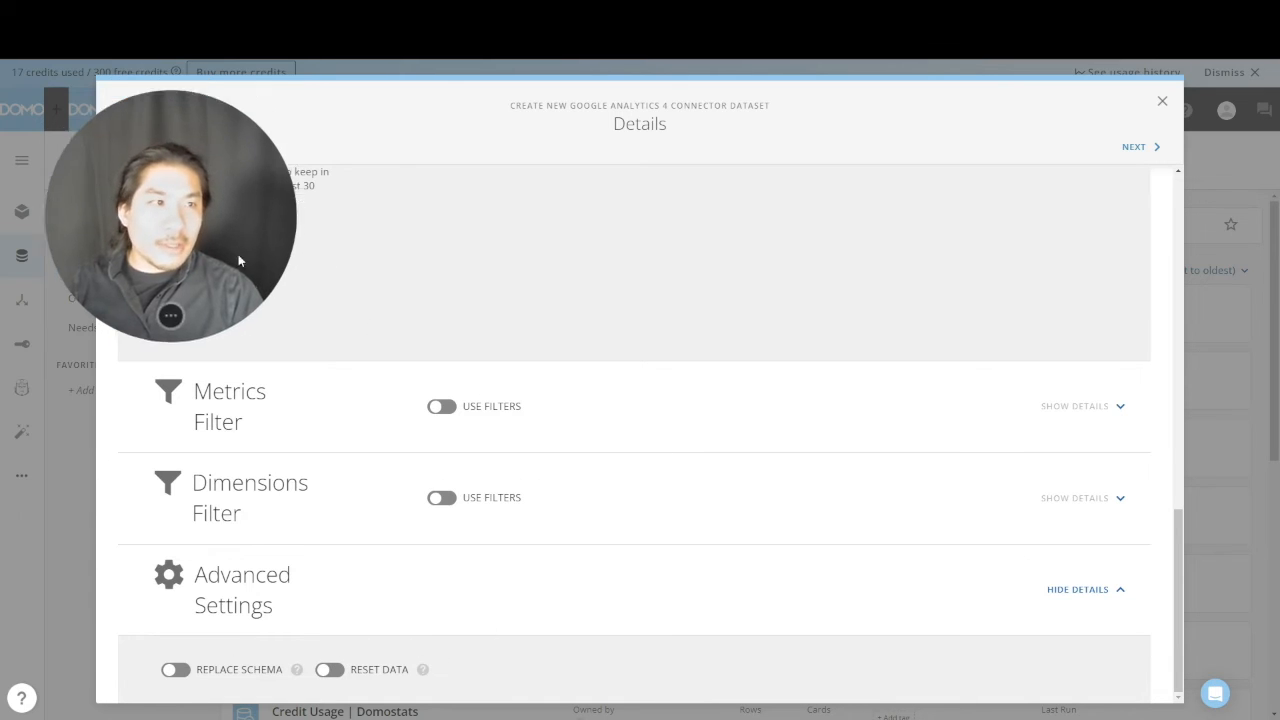
left_click_drag(239, 184, 198, 572)
left_click(1136, 148)
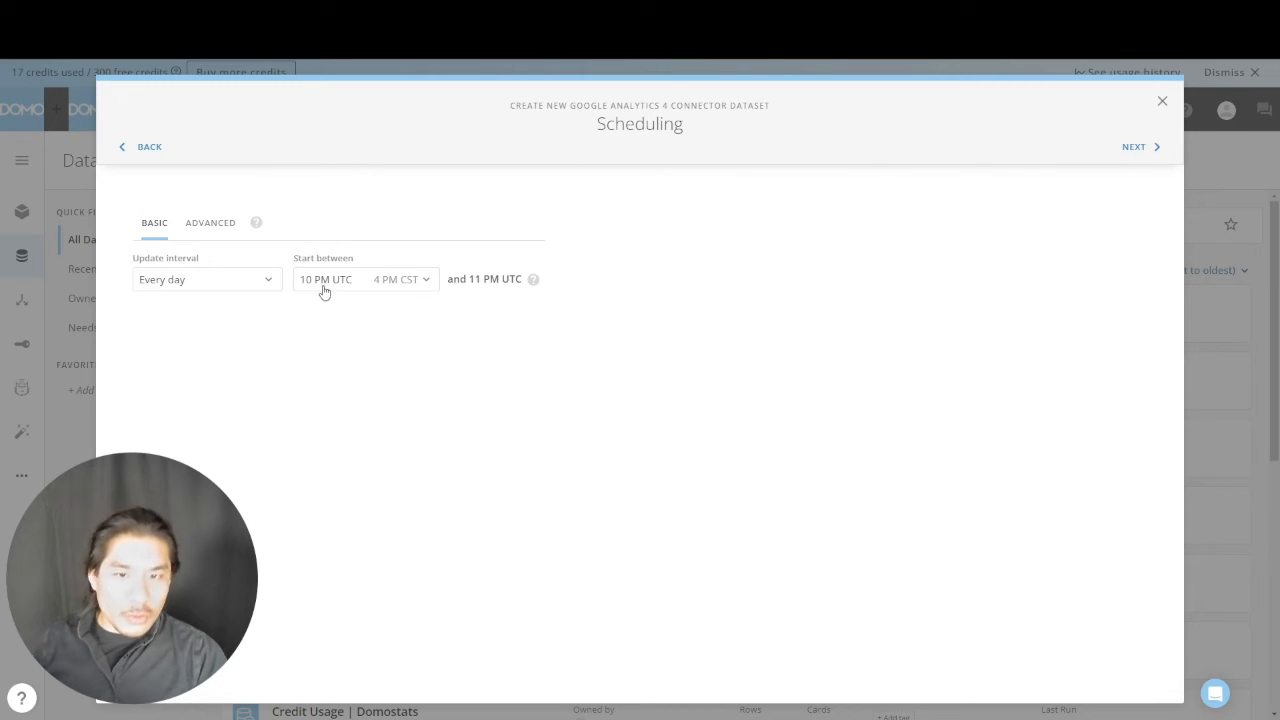
Check the available update intervals, keep Every day, and set the update start time to 12 PM UTC (6 AM CST)
left_click(207, 284)
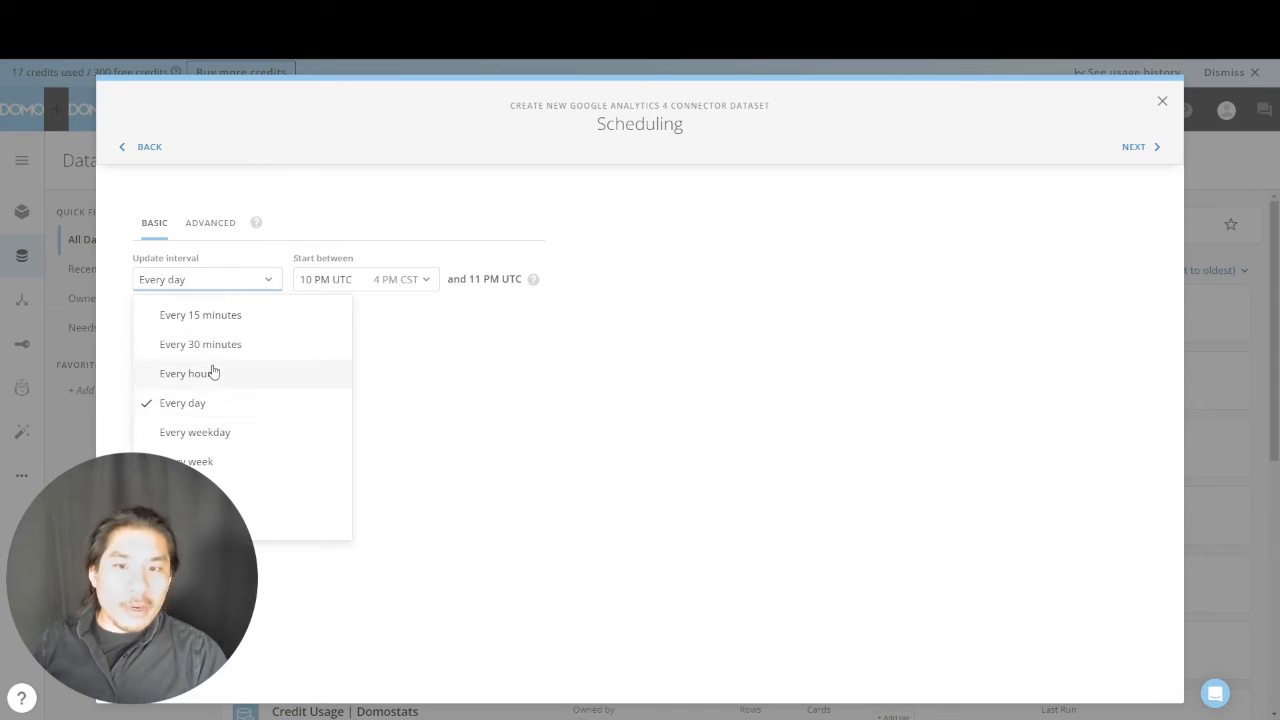
left_click(330, 282)
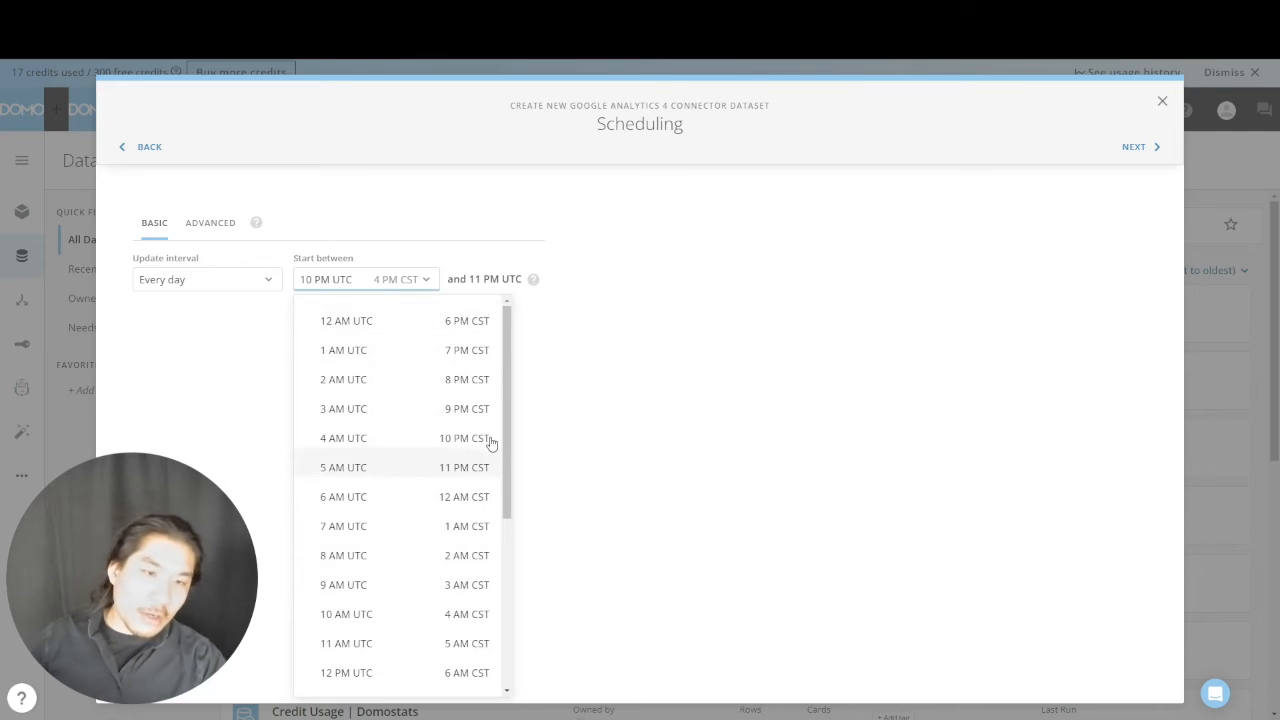
left_click(474, 678)
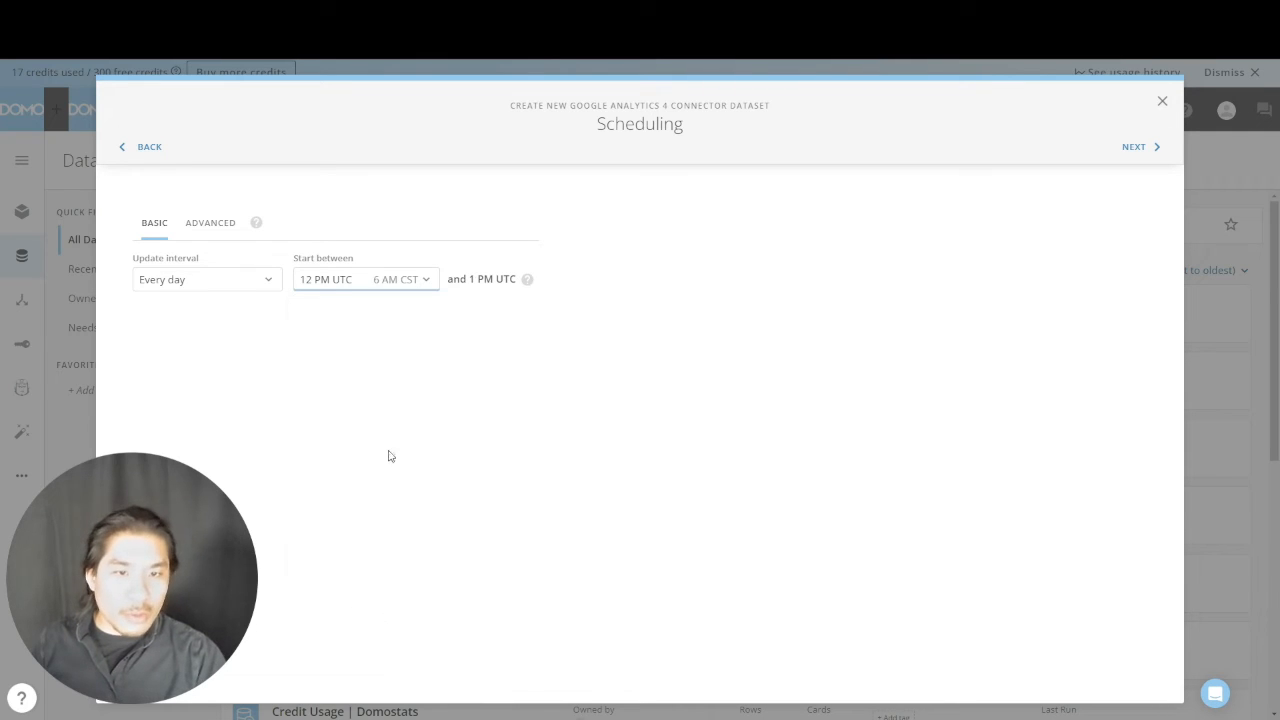
Name the dataset "Organization: Domo Learning | Source: Google Analytics | Website Data", then save and run it
left_click(1136, 150)
left_click(244, 234)
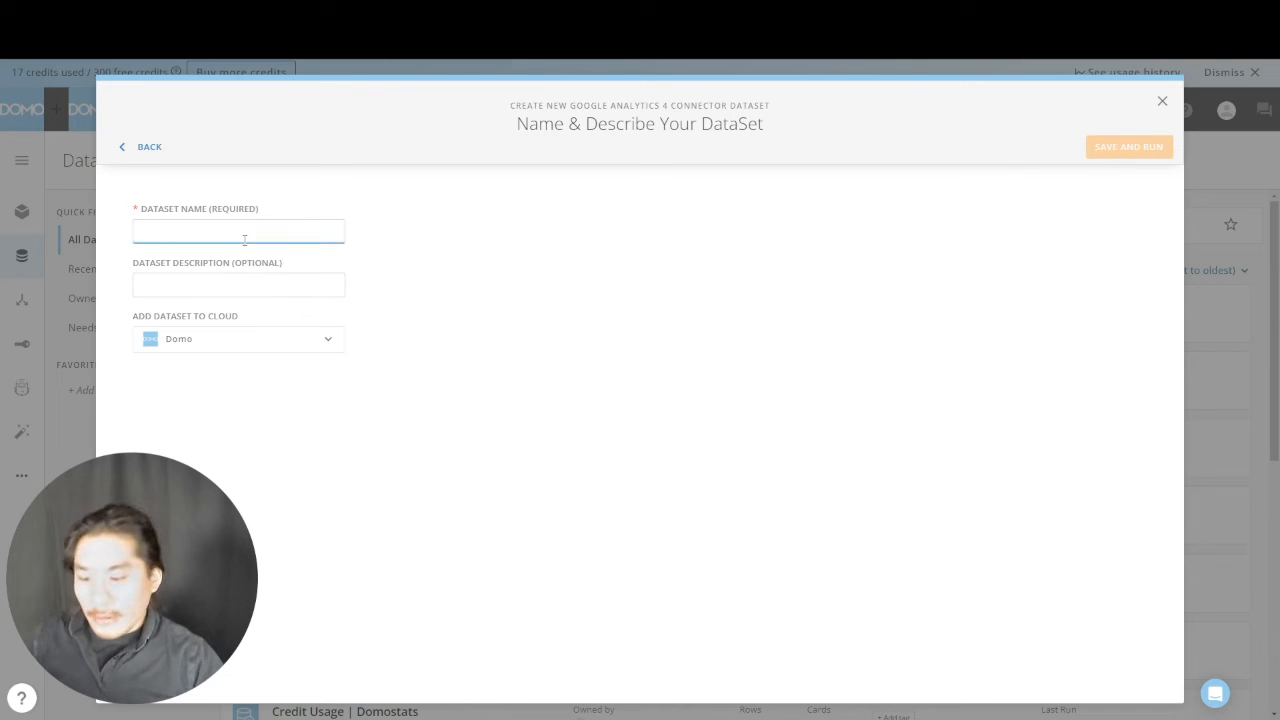
type("Organization: Domo Learning |")
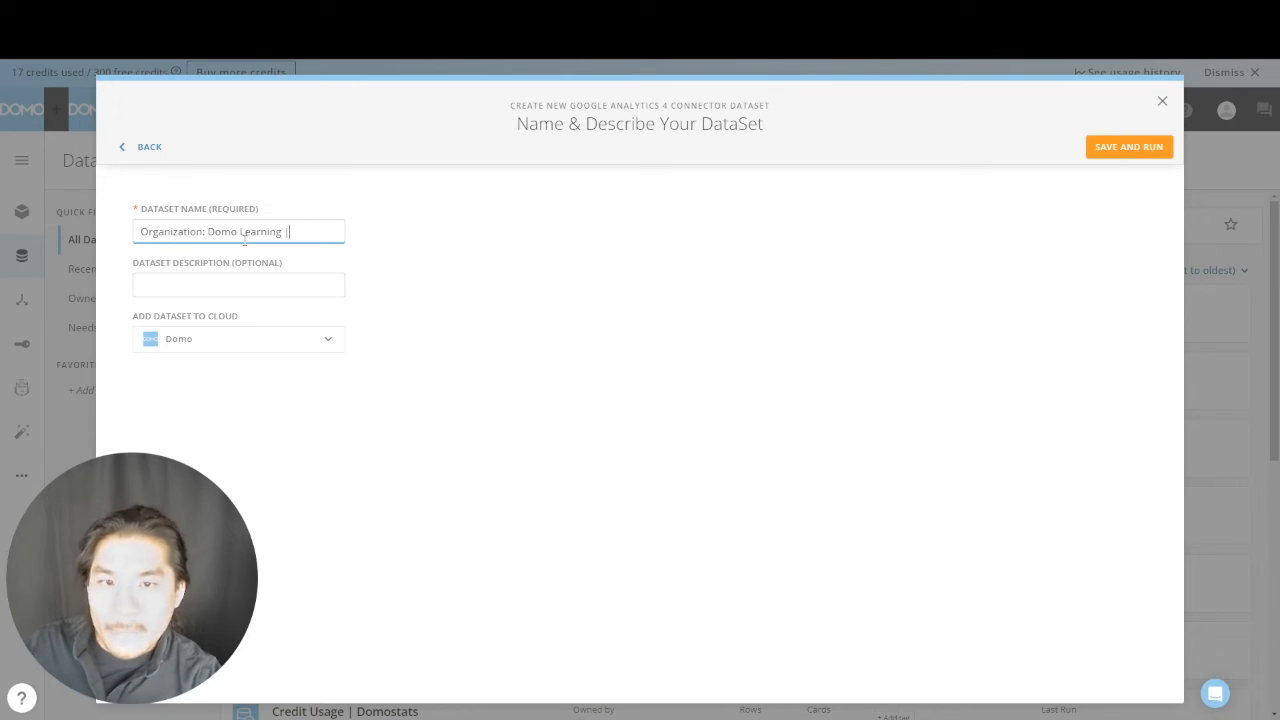
type("Source: Go")
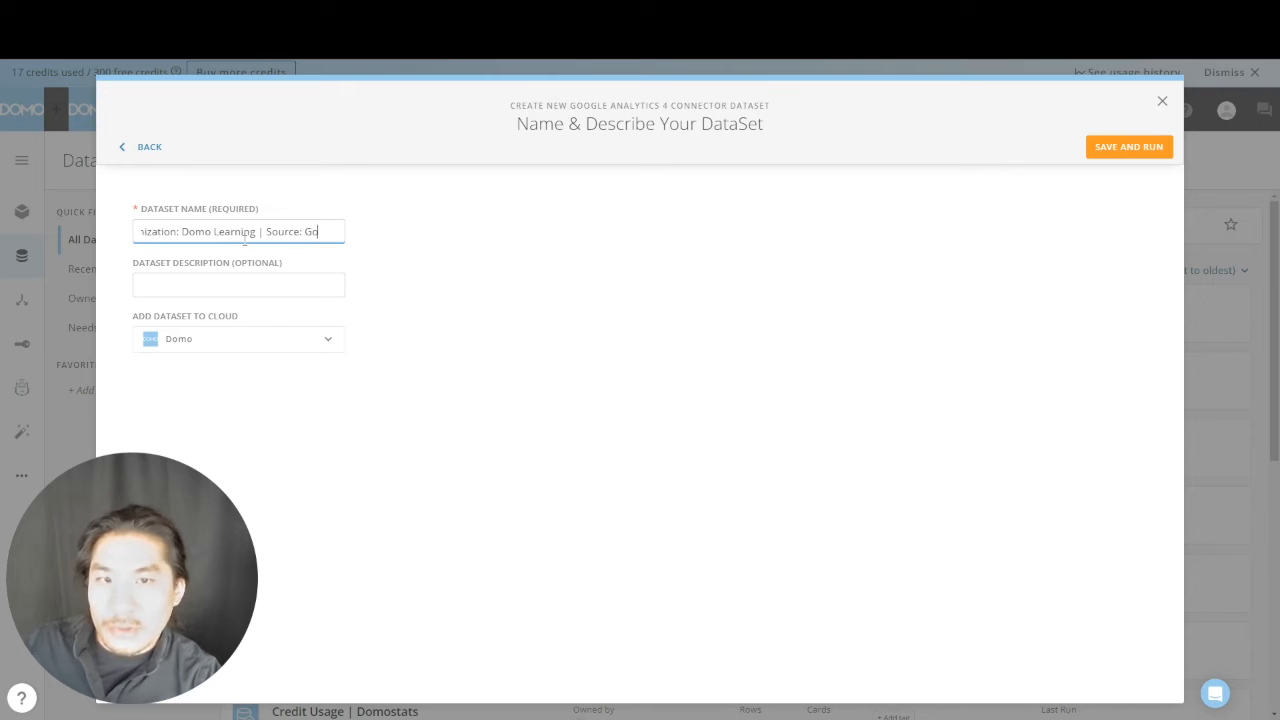
type("ogle Analytics")
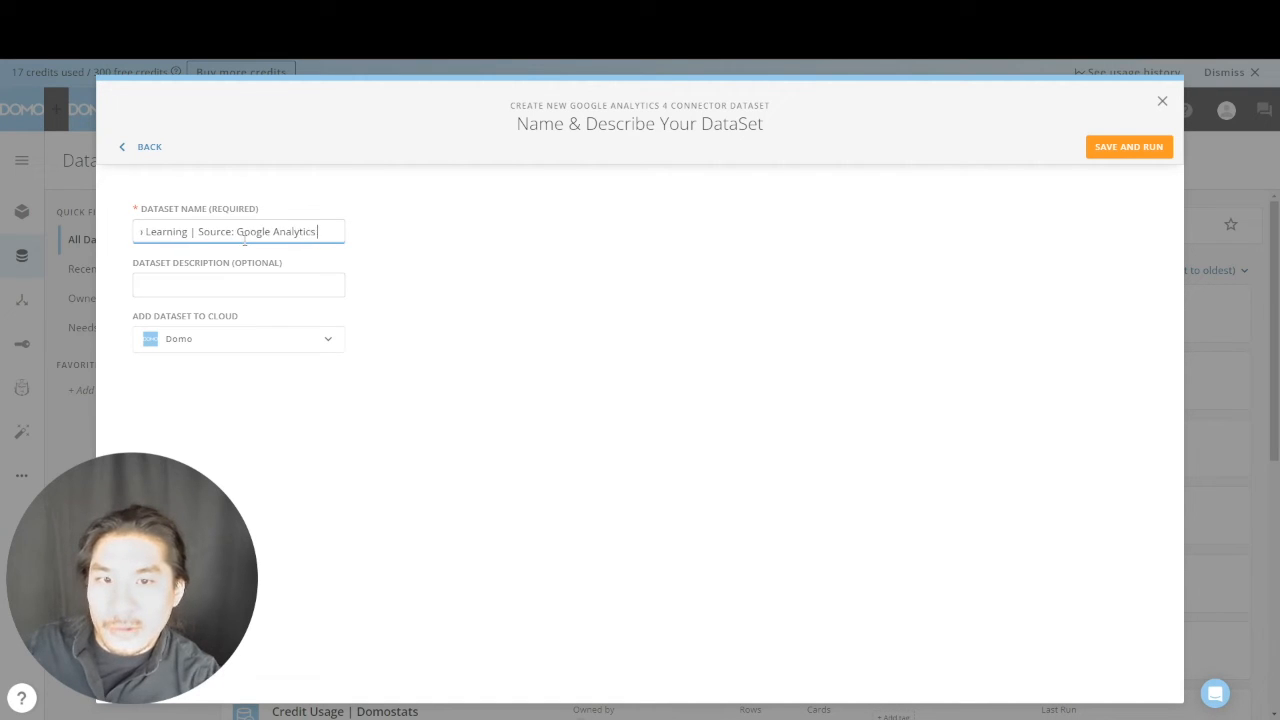
type(" | Web")
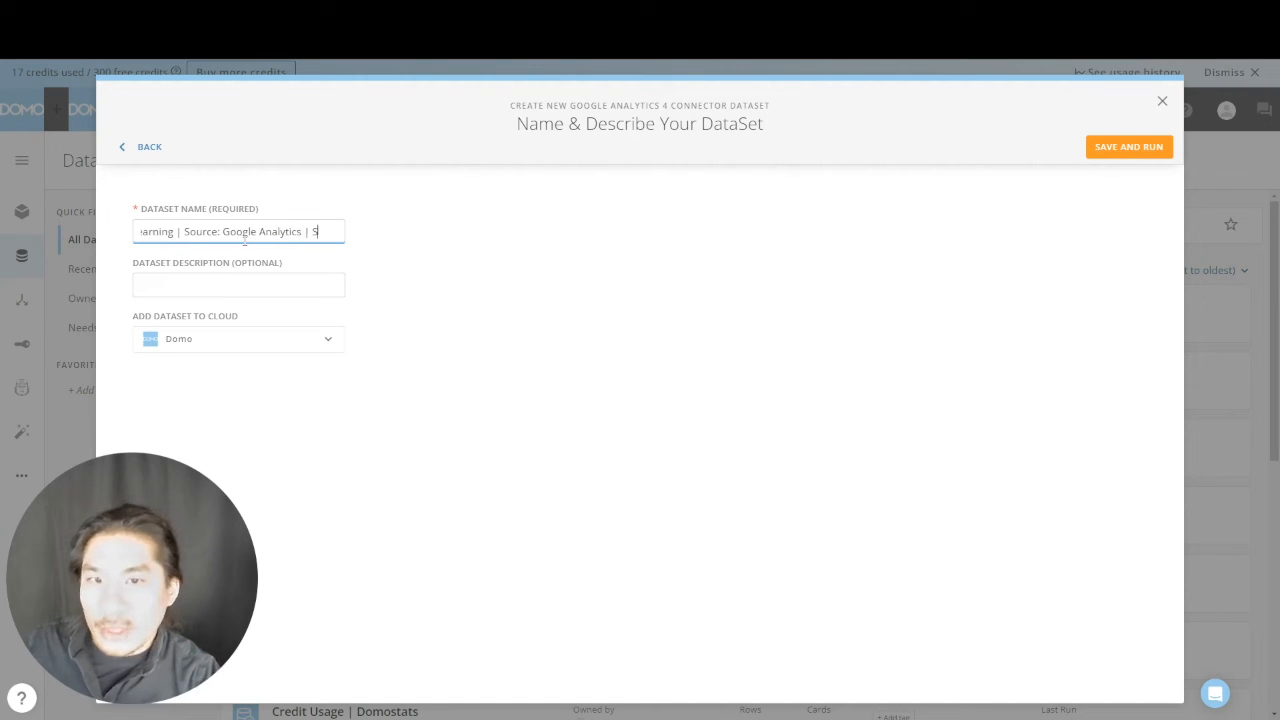
type("site Data")
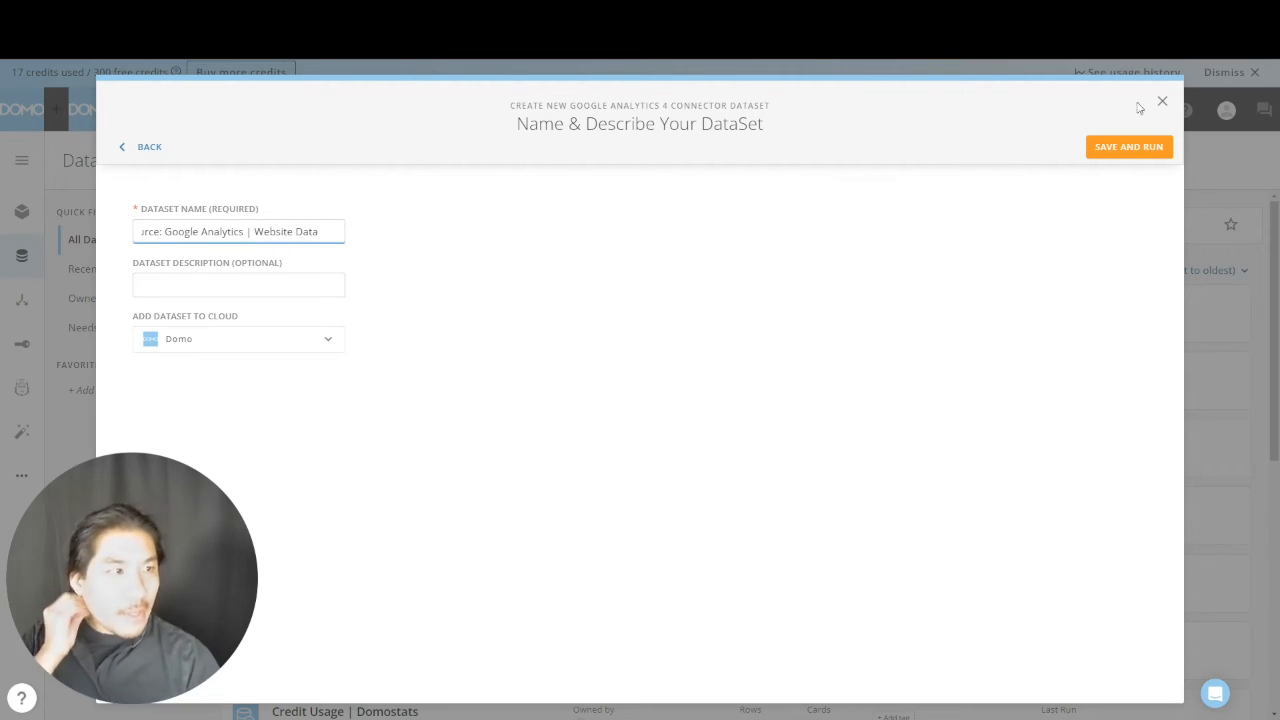
left_click(1155, 147)
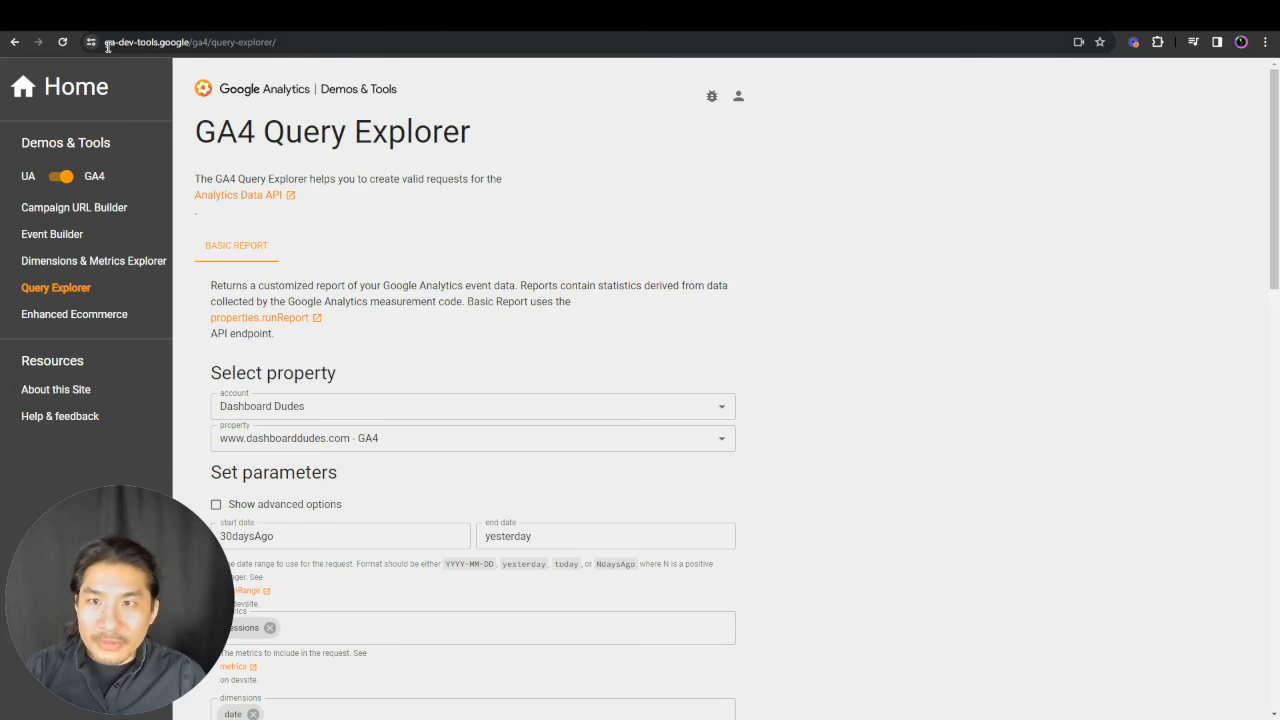
Add the purchaseRevenue metric to the GA4 query beside sessions
left_click_drag(105, 44, 274, 46)
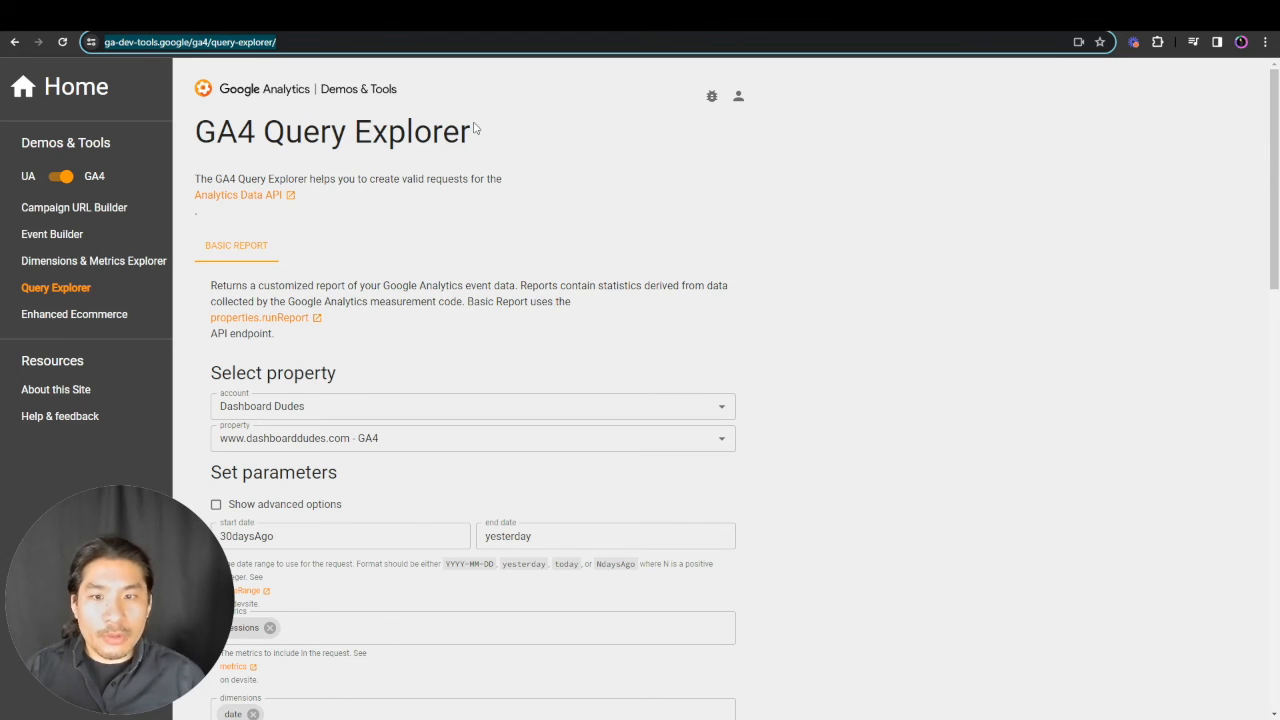
scroll(590, 334, "down", 3)
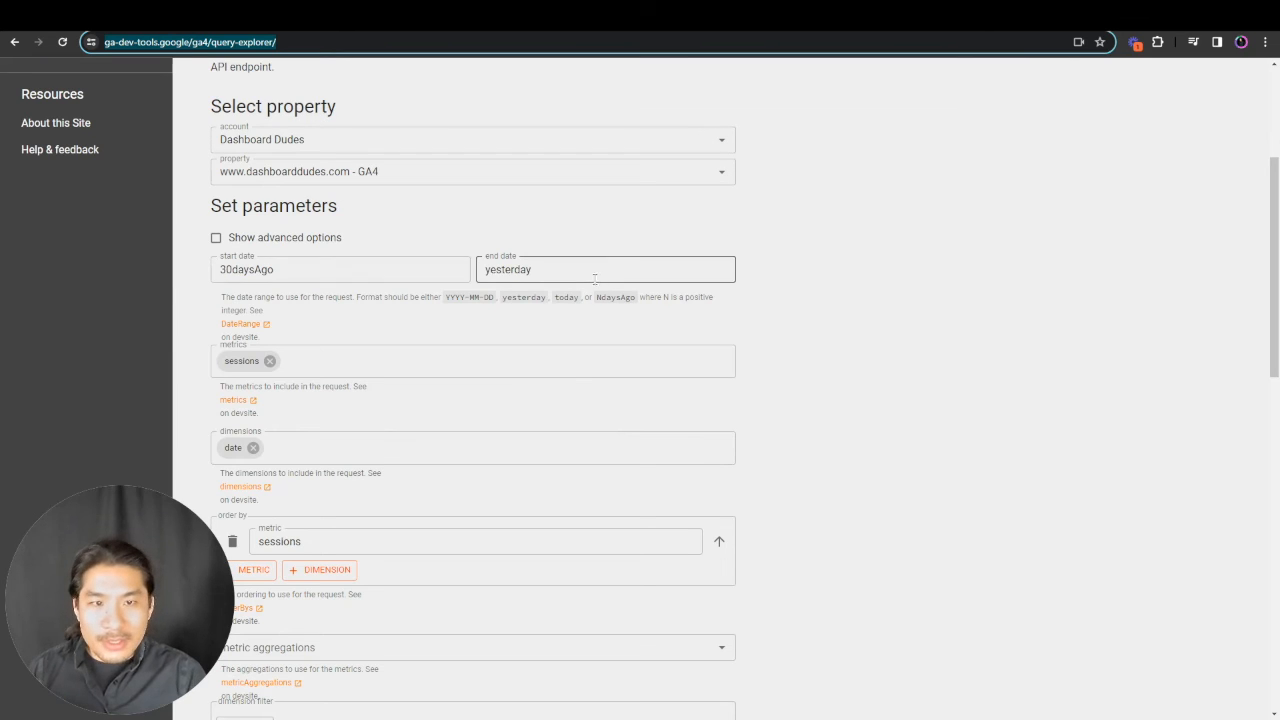
left_click(296, 362)
type("revev")
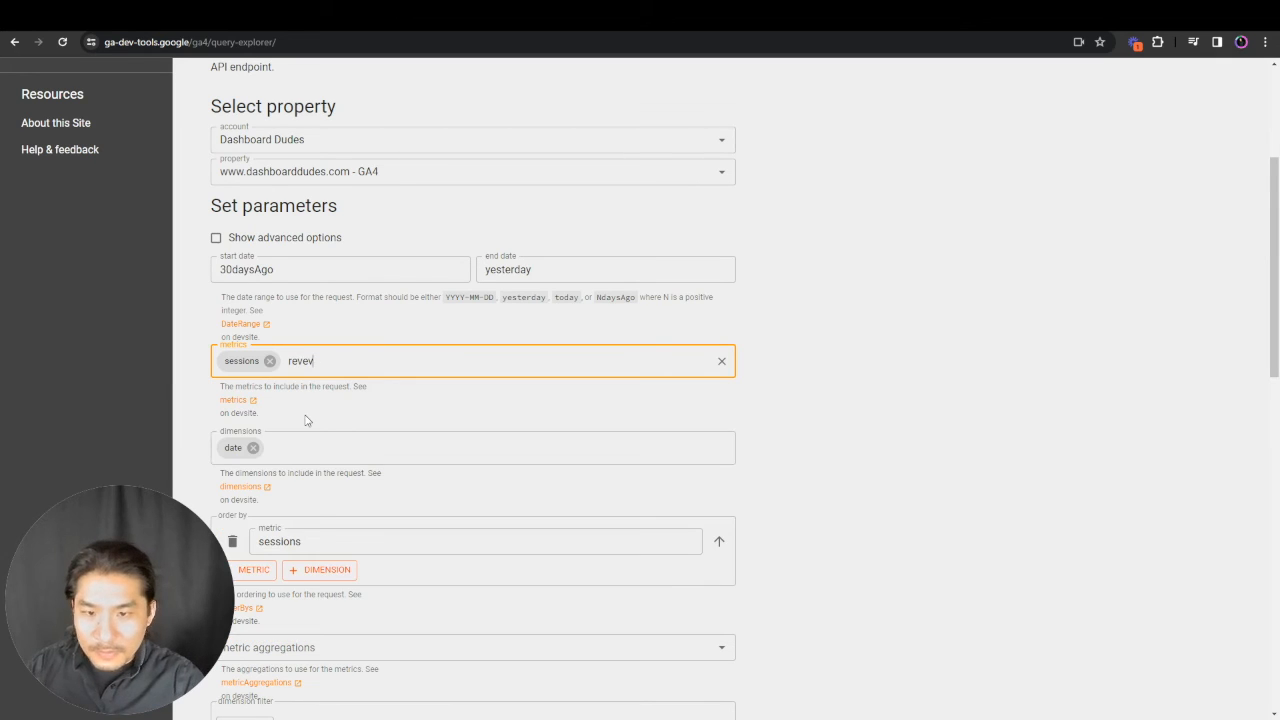
key("BackSpace")
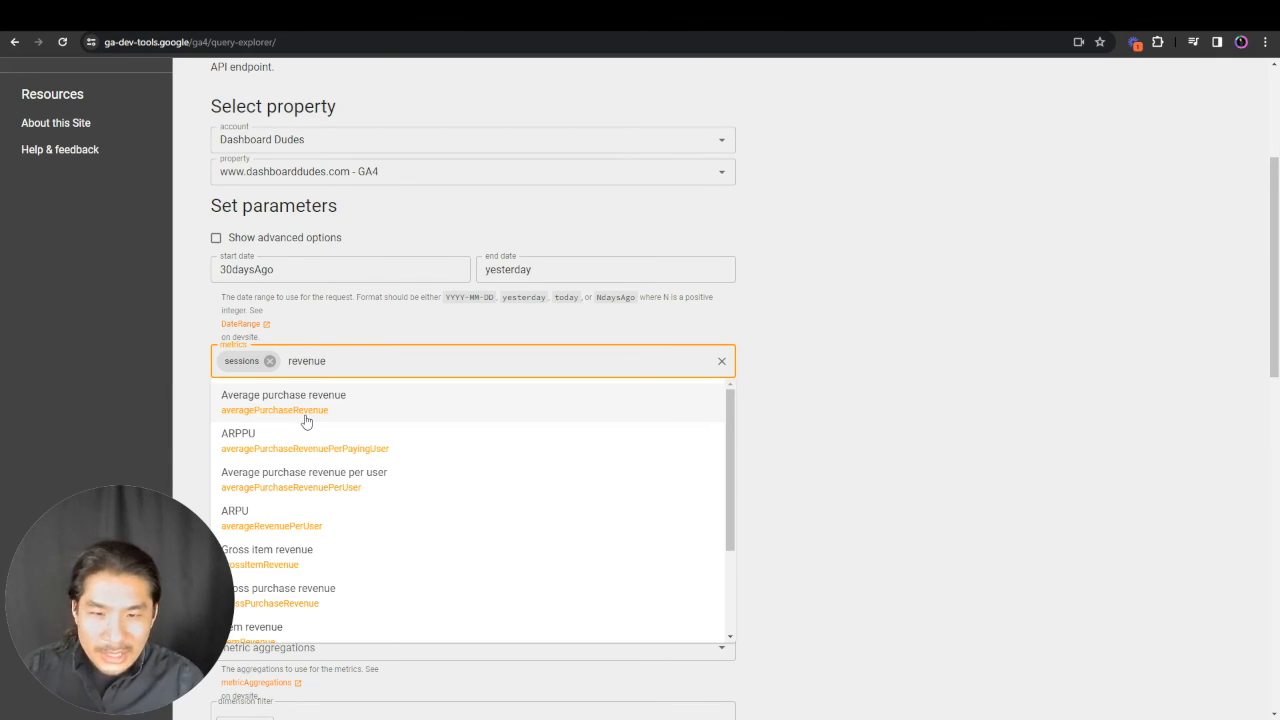
scroll(426, 510, "down", 3)
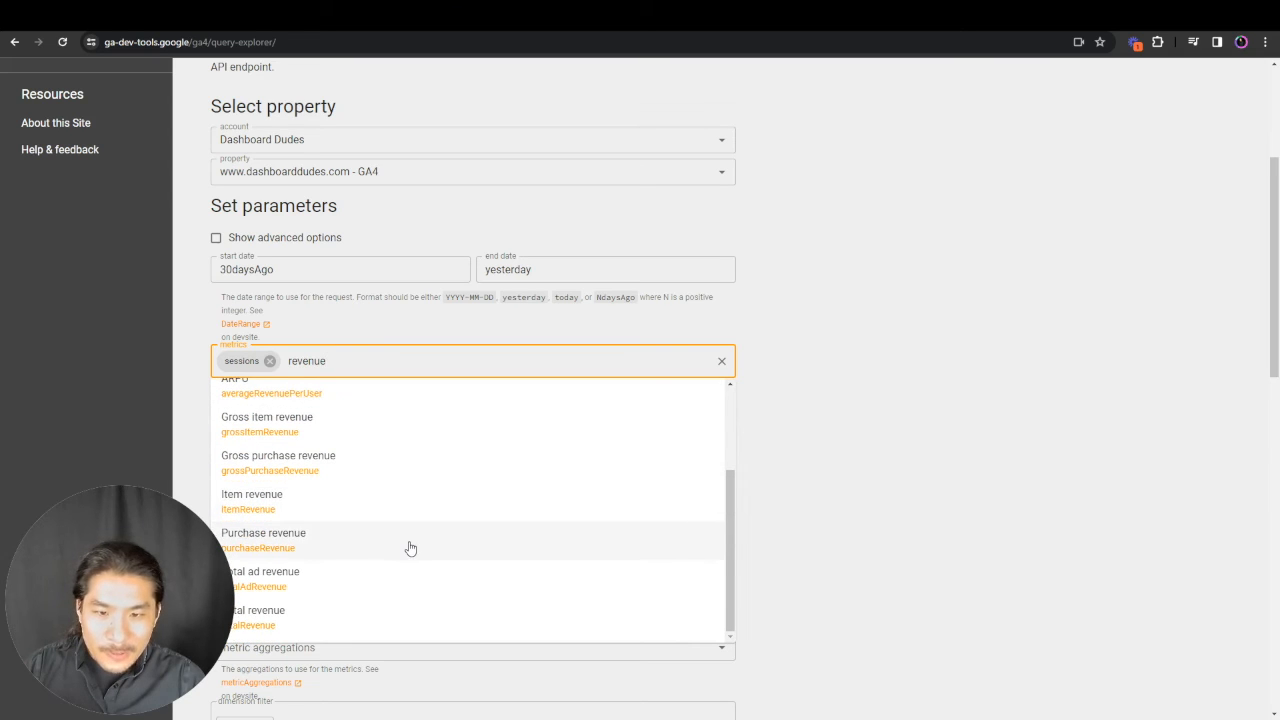
left_click(410, 548)
Make the request with purchaseRevenue and sessions by date, and review the response table
scroll(945, 476, "down", 3)
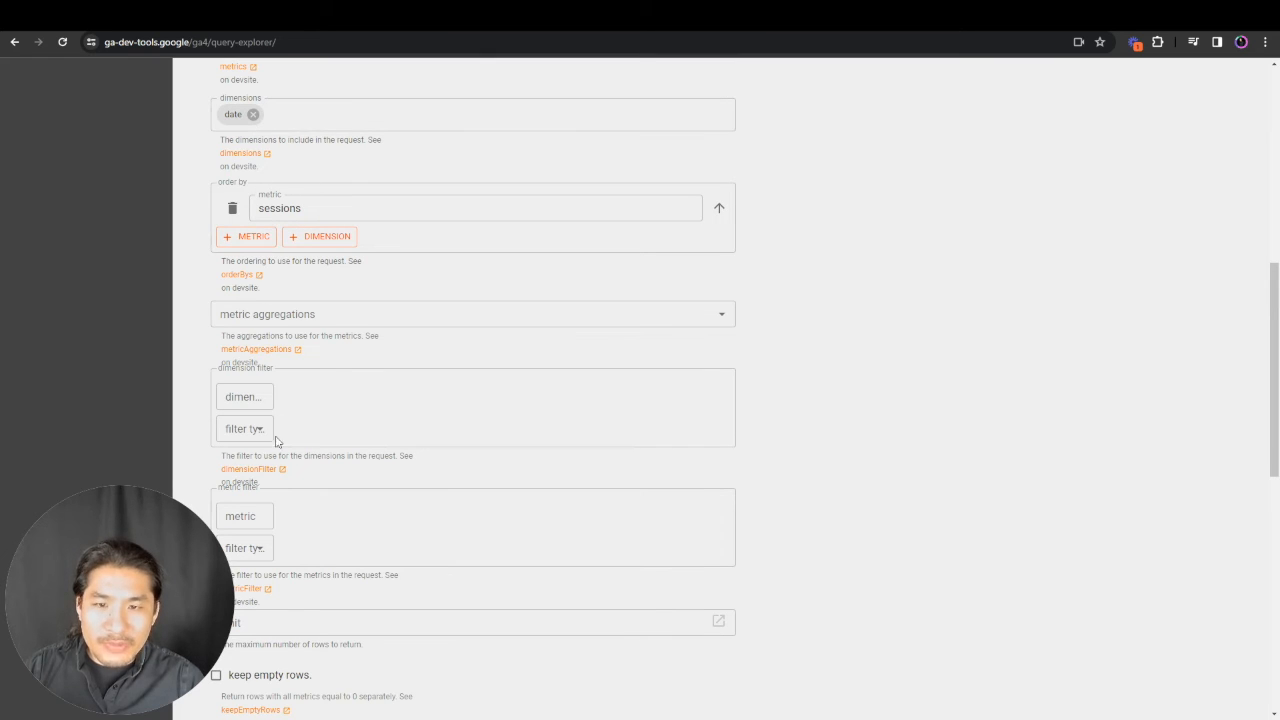
scroll(300, 450, "down", 5)
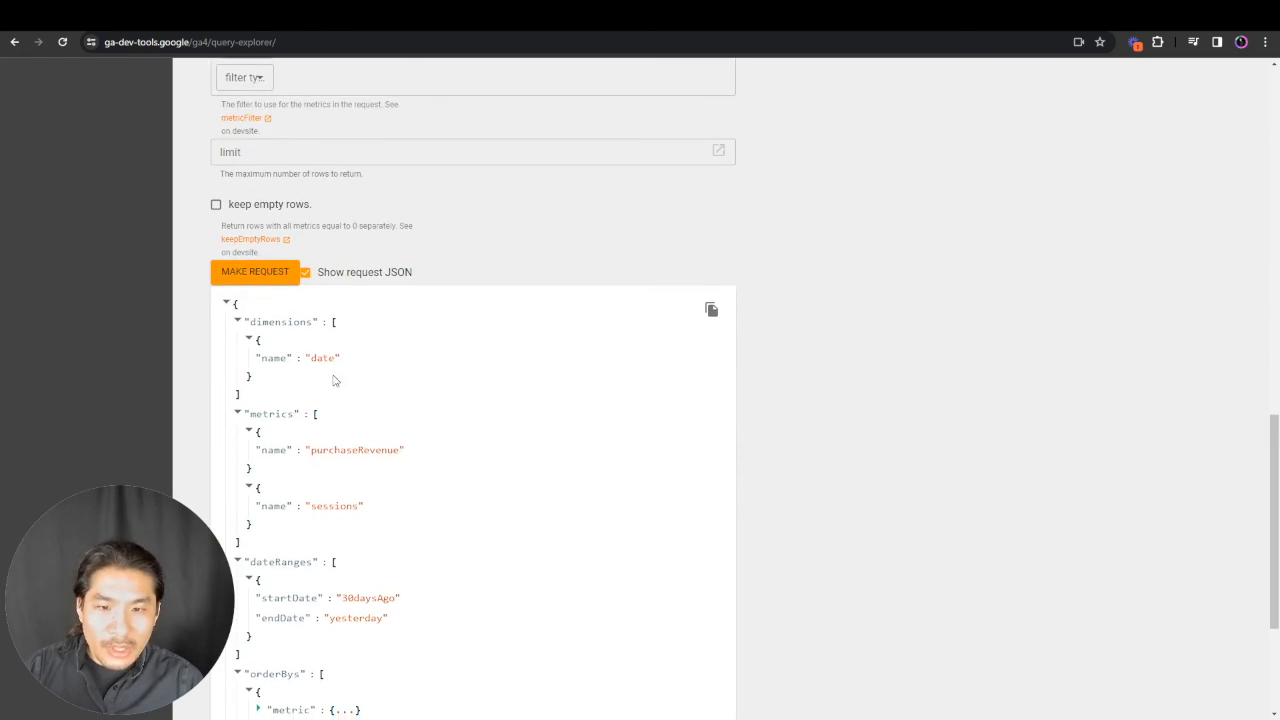
scroll(335, 380, "down", 1)
left_click(272, 209)
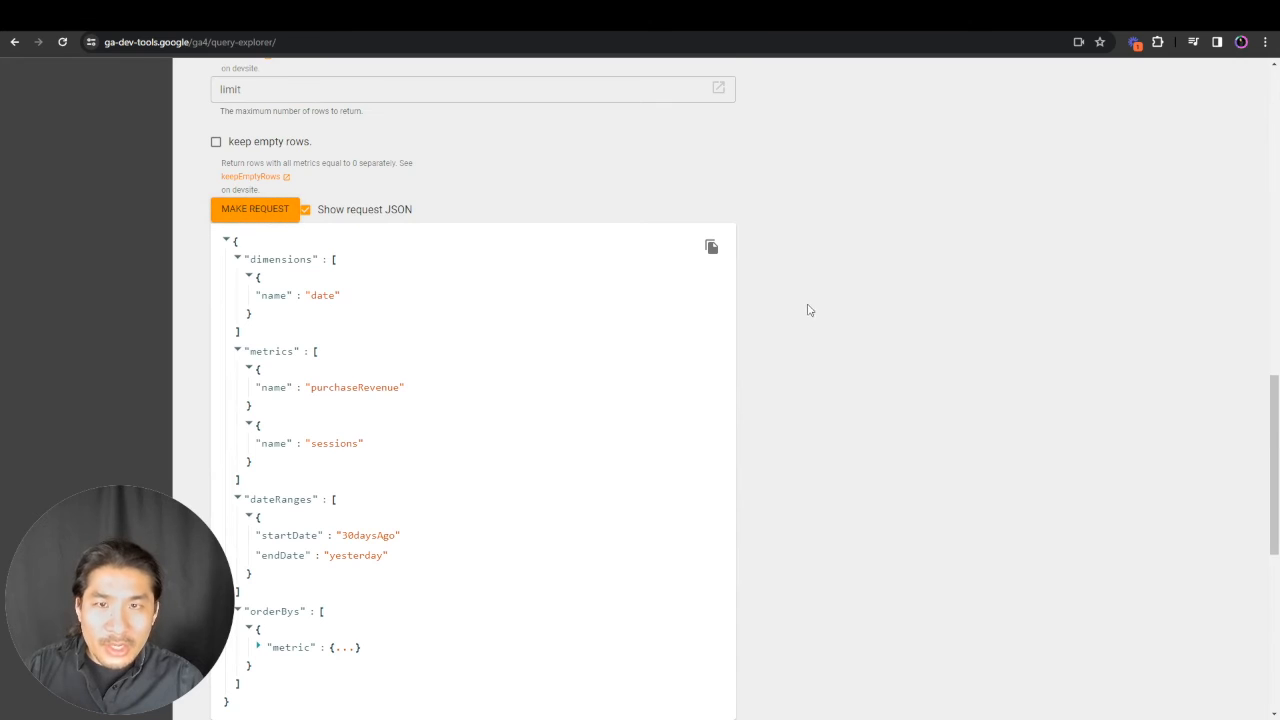
scroll(815, 315, "down", 5)
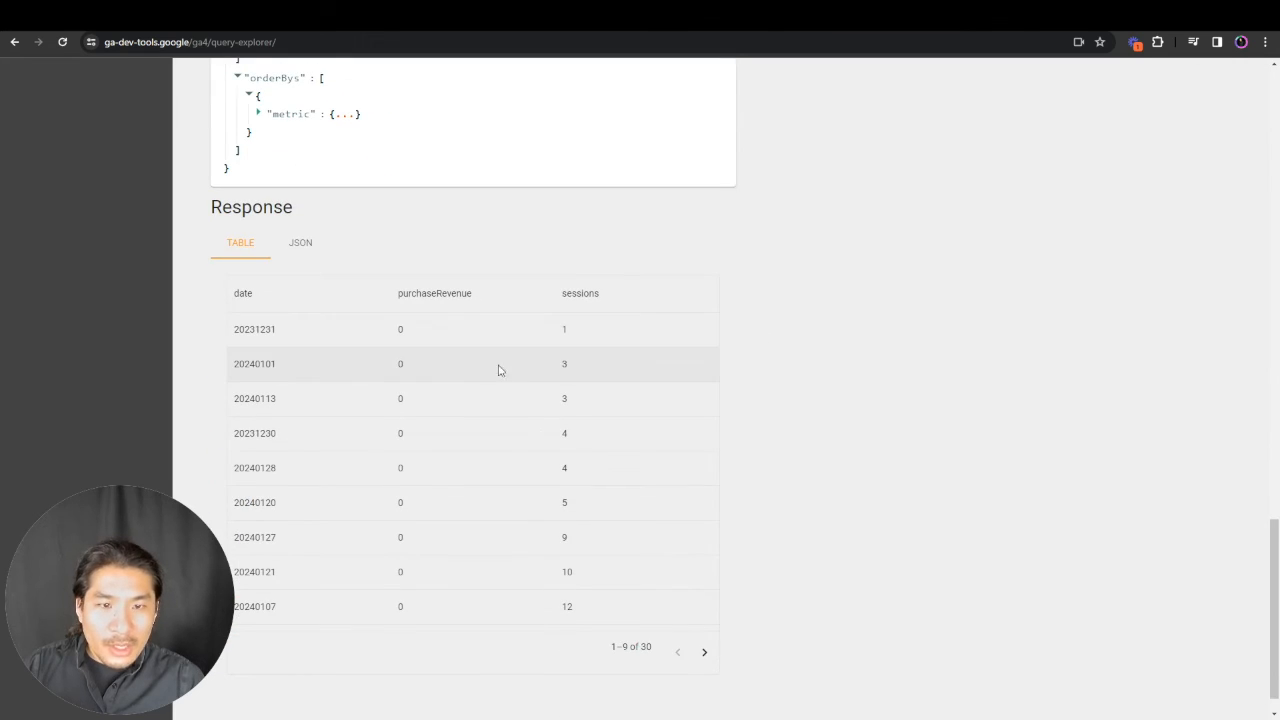
scroll(486, 480, "down", 1)
Replace the purchaseRevenue metric with grossItemRevenue in the GA4 query
scroll(954, 349, "up", 10)
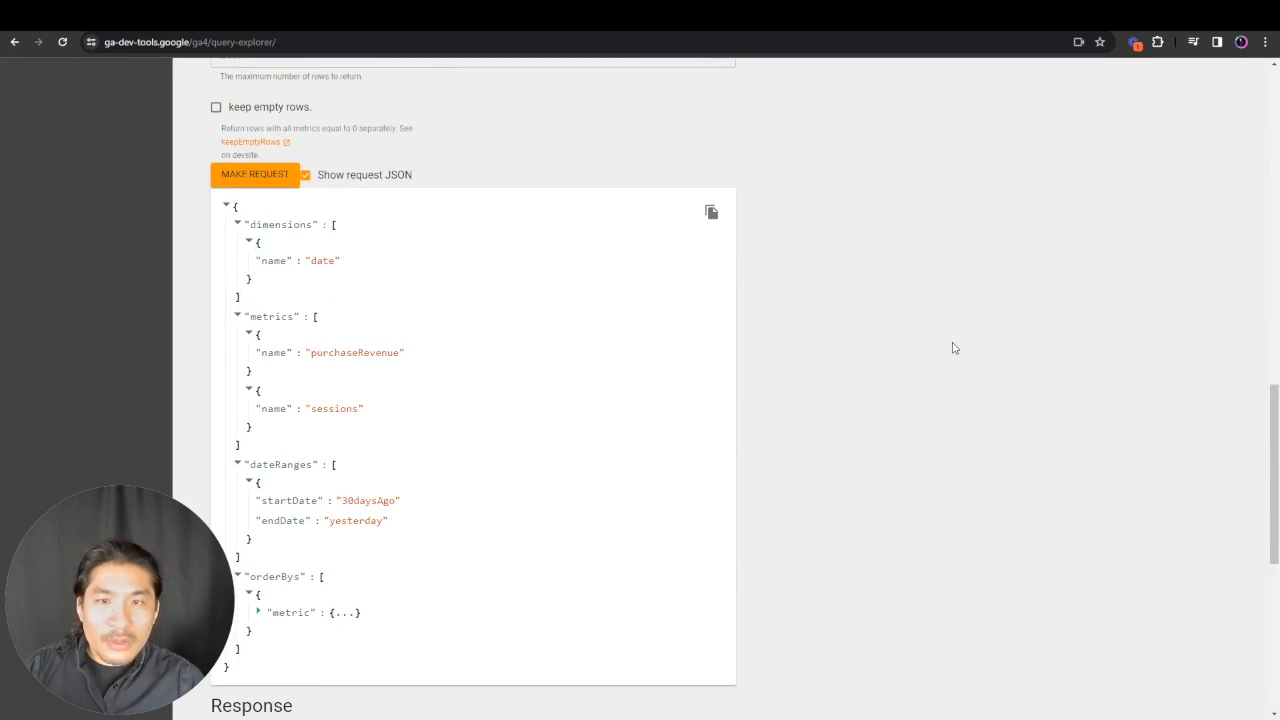
scroll(951, 348, "up", 2)
scroll(132, 374, "up", 2)
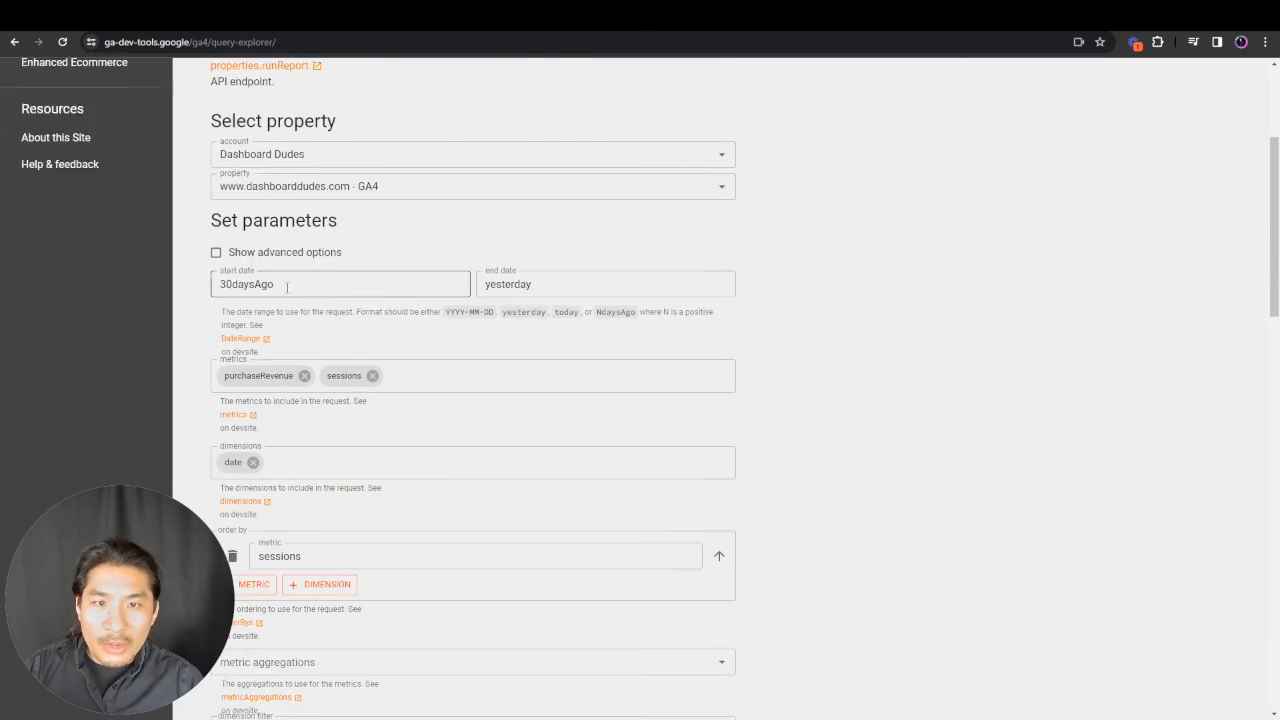
left_click(304, 393)
left_click(306, 393)
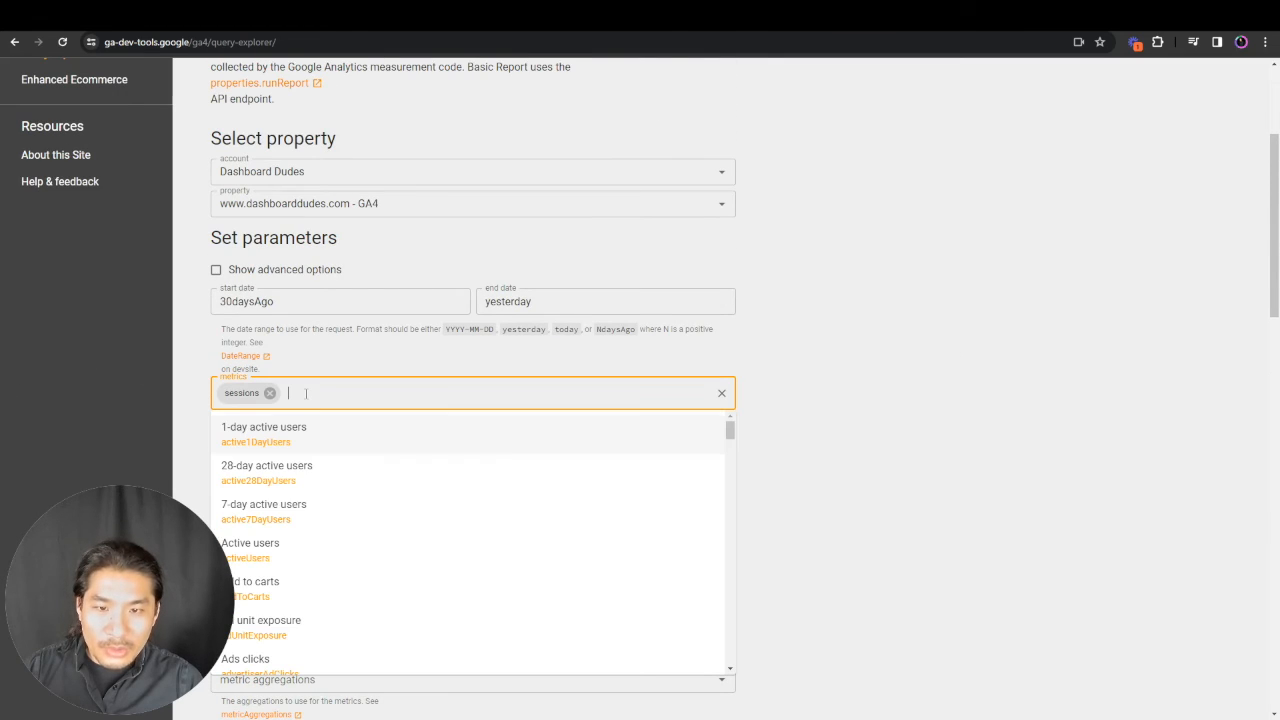
type("reve")
scroll(334, 505, "down", 3)
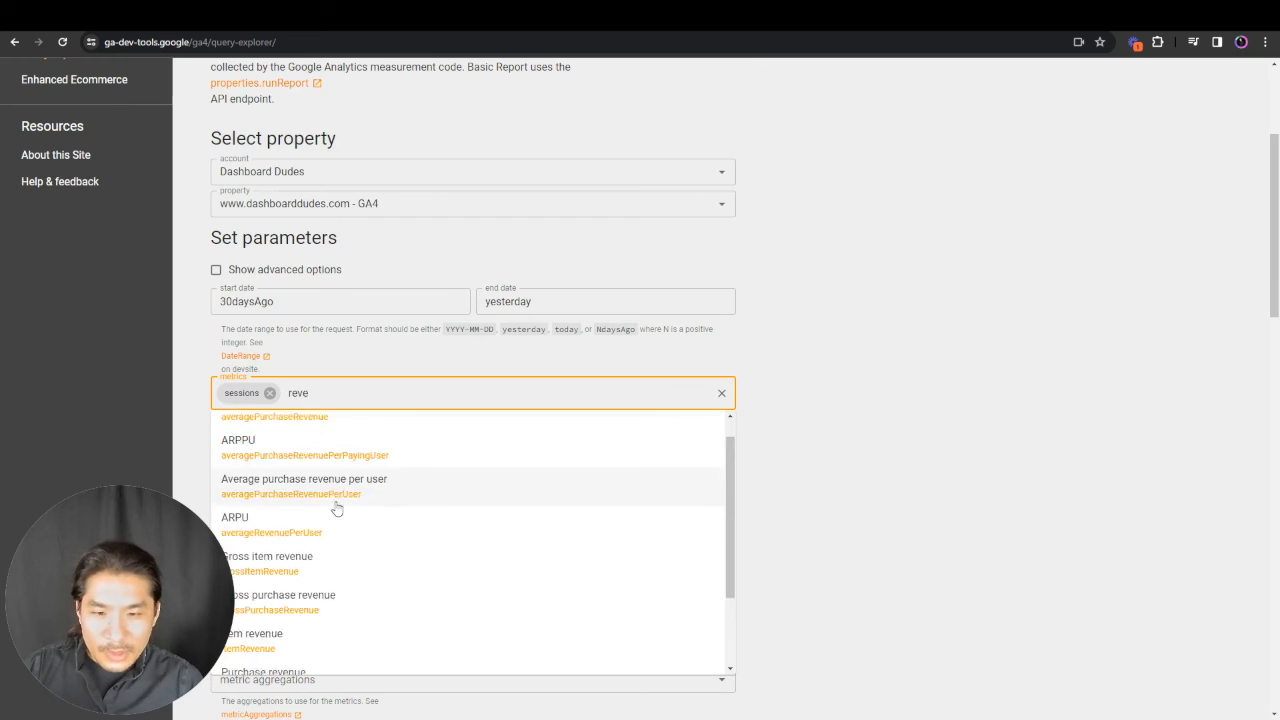
left_click(359, 460)
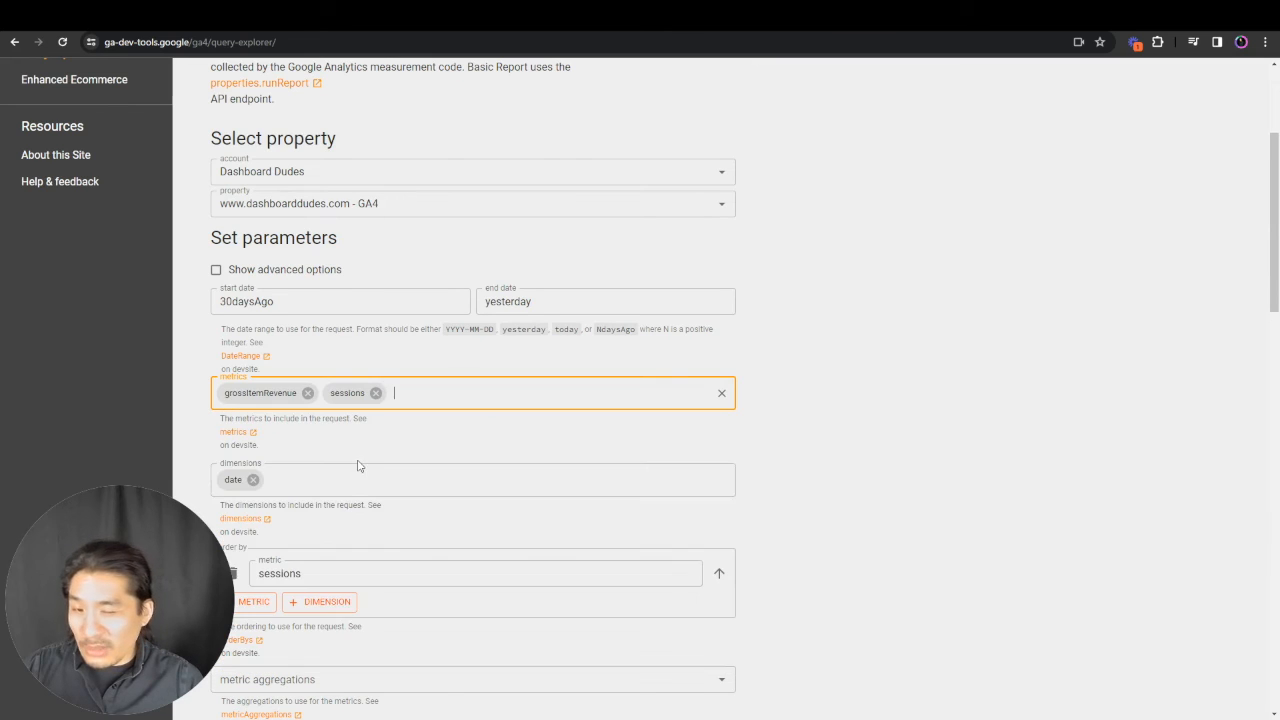
Make the request with grossItemRevenue and sessions by date, and review the response table
scroll(900, 440, "down", 15)
scroll(912, 440, "up", 8)
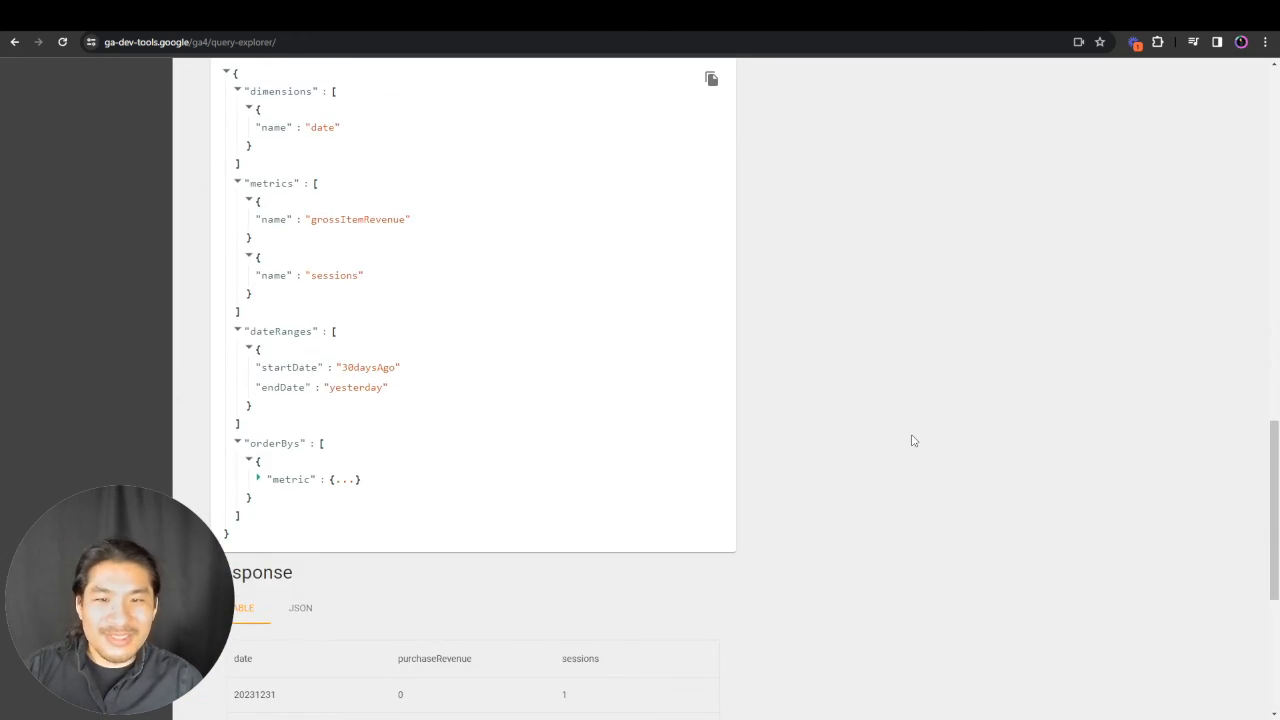
left_click(267, 453)
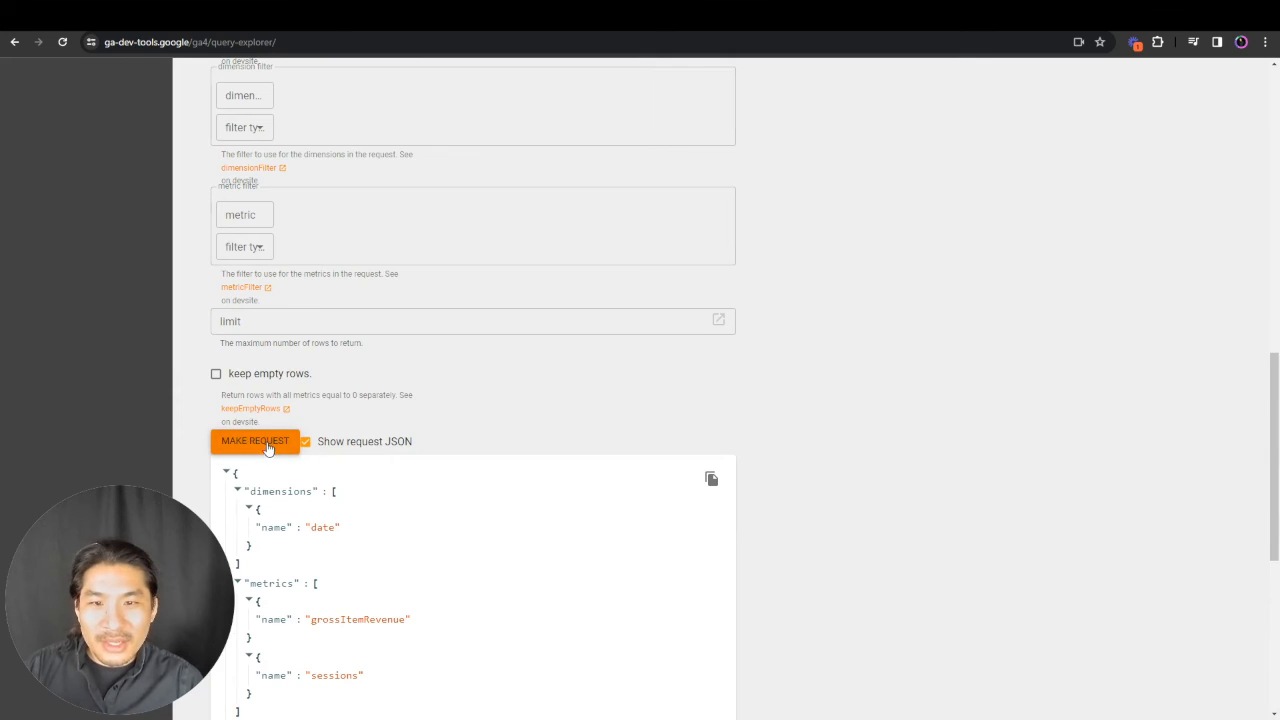
scroll(867, 358, "down", 6)
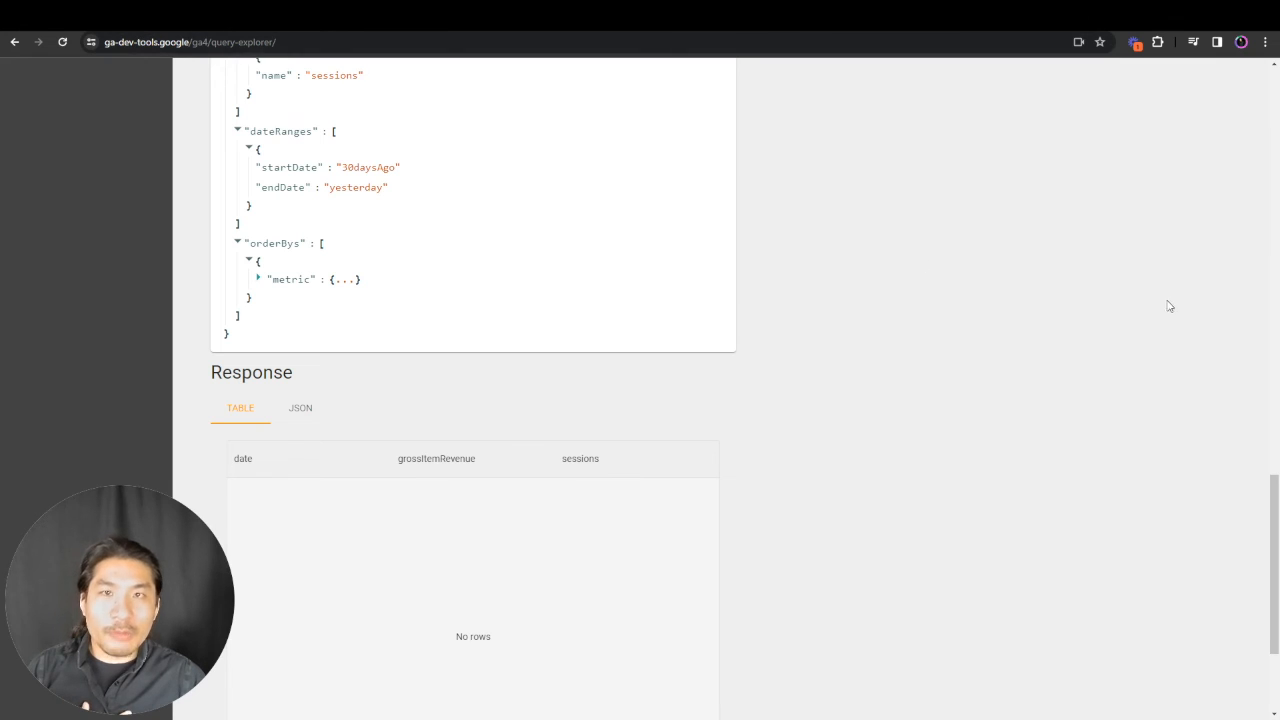
scroll(1147, 308, "up", 5)
scroll(1147, 308, "up", 6)
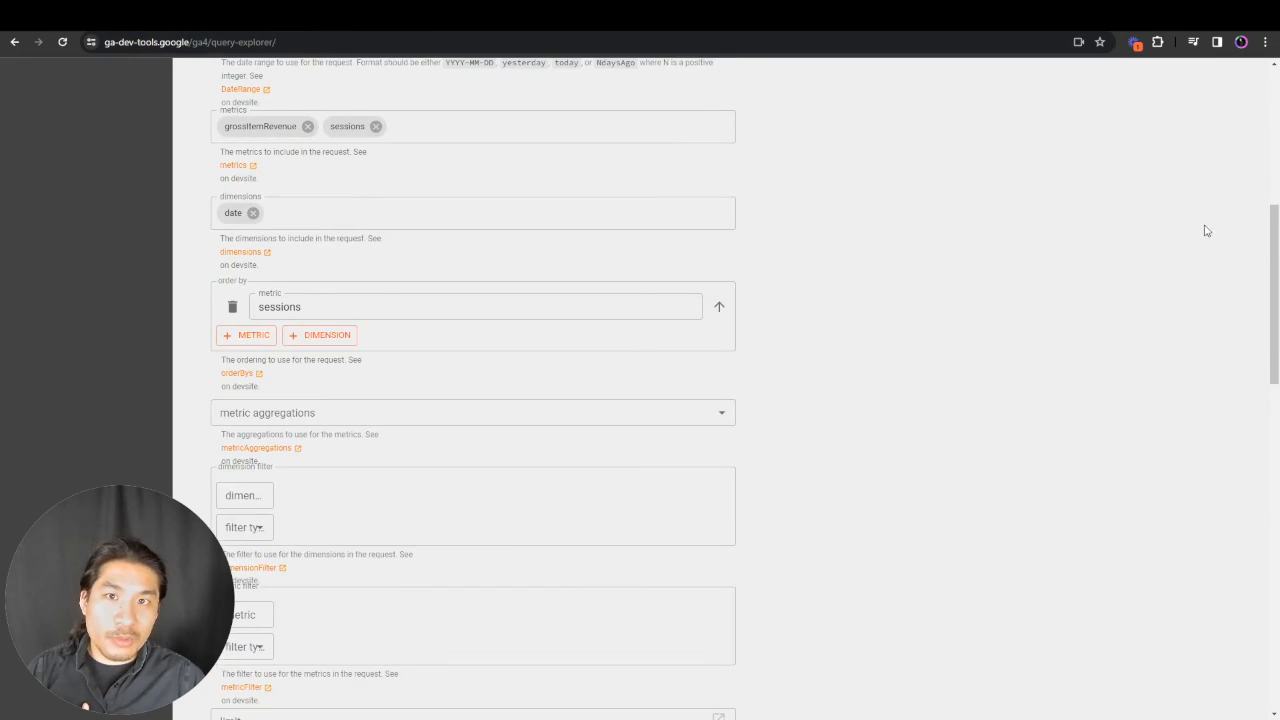
scroll(1079, 247, "up", 5)
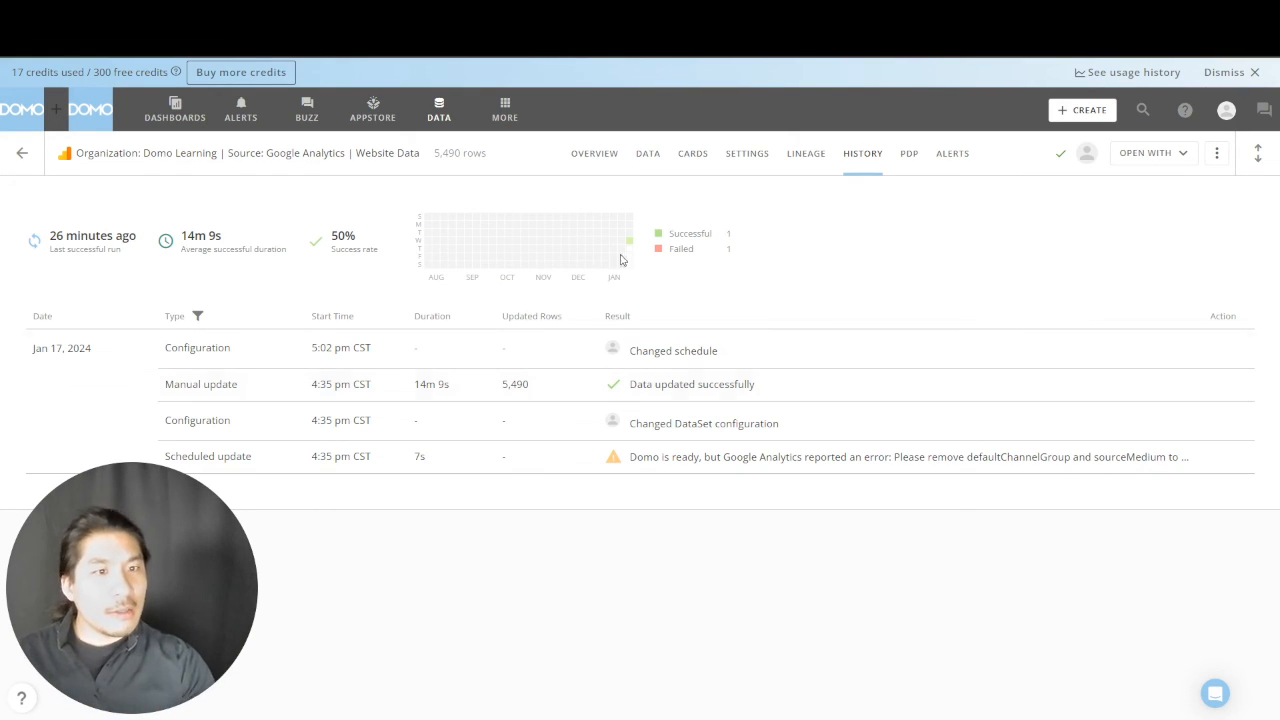
View the data of the Google Analytics website dataset in Domo and examine its columns from Date through Event name
left_click(650, 168)
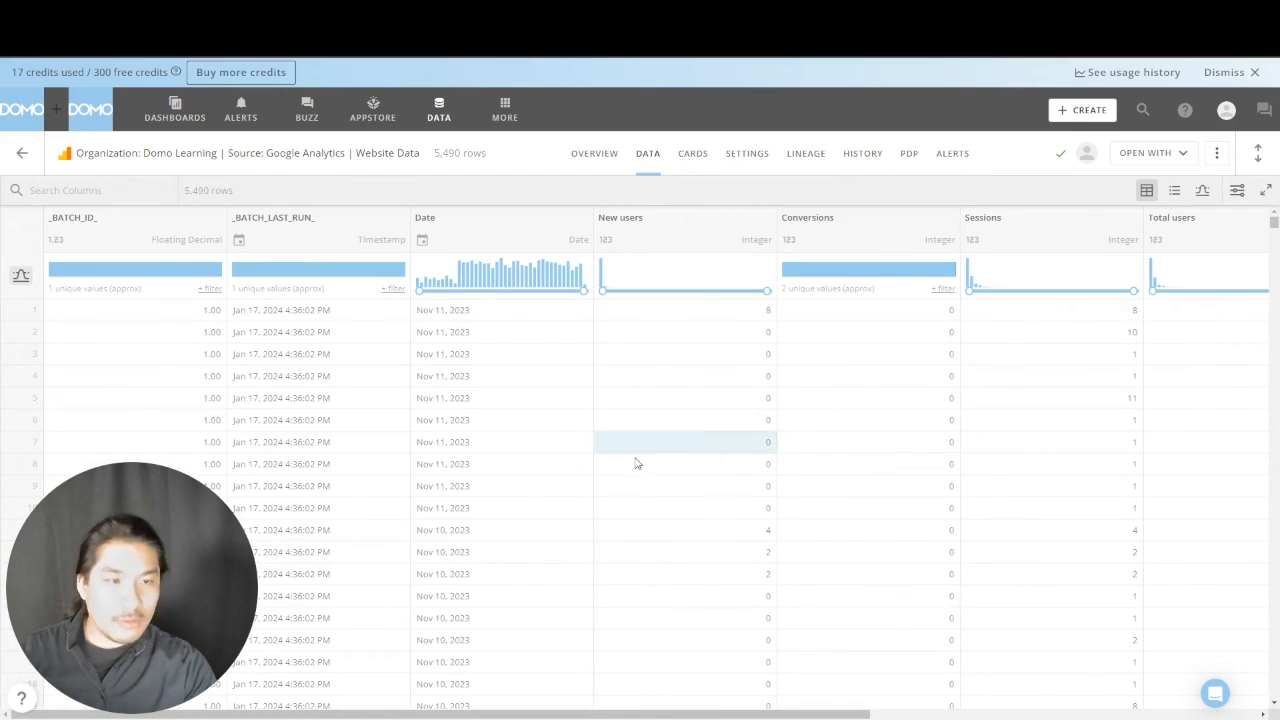
left_click_drag(540, 712, 774, 706)
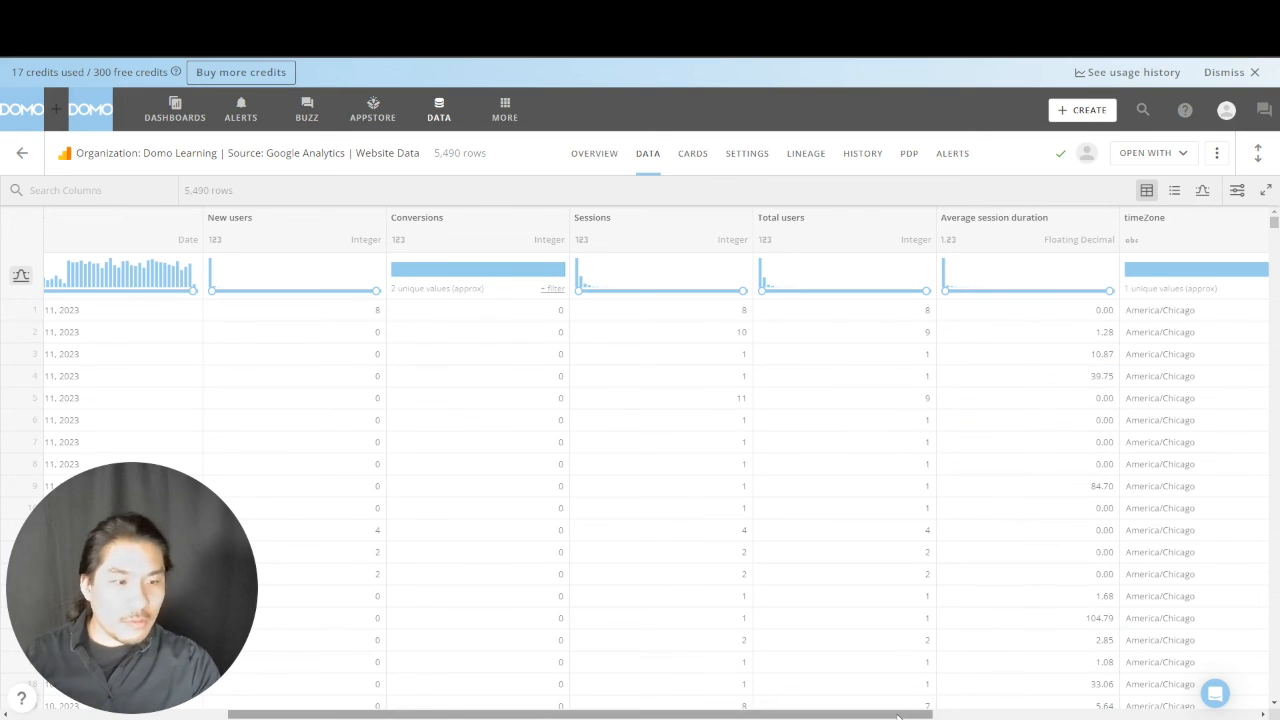
scroll(1065, 702, "right", 3)
scroll(1100, 700, "right", 5)
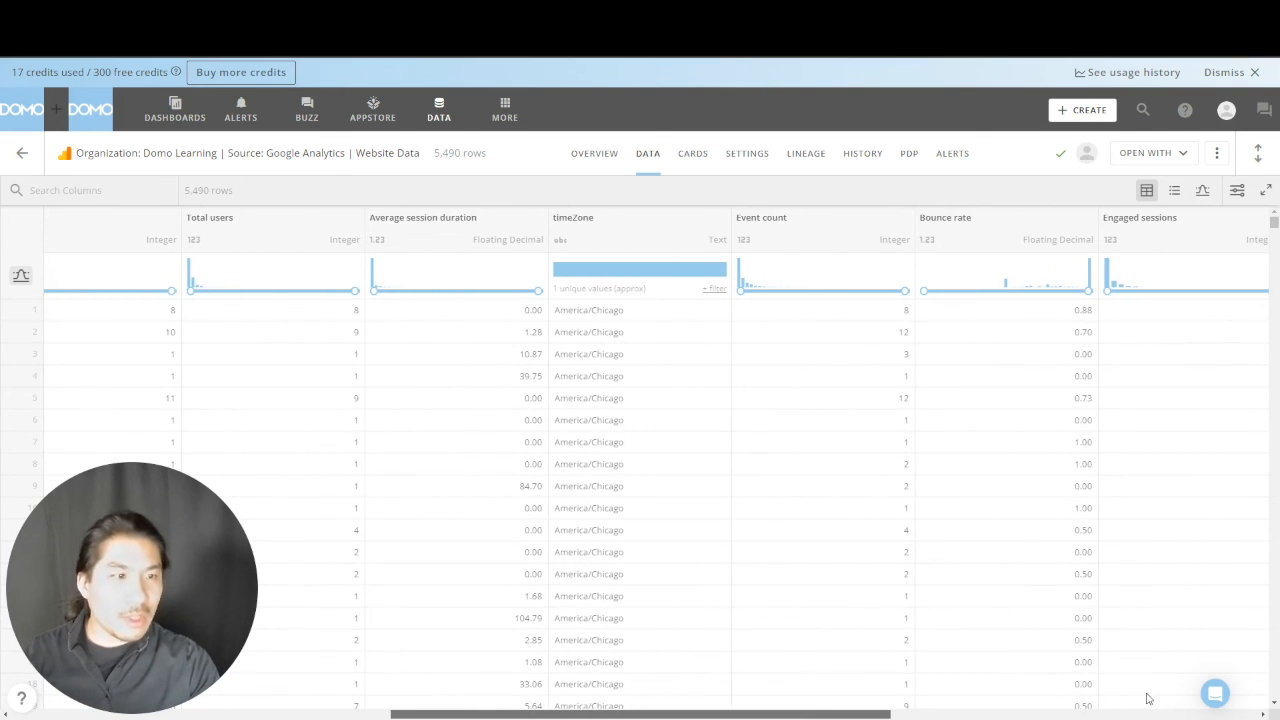
scroll(1149, 697, "right", 4)
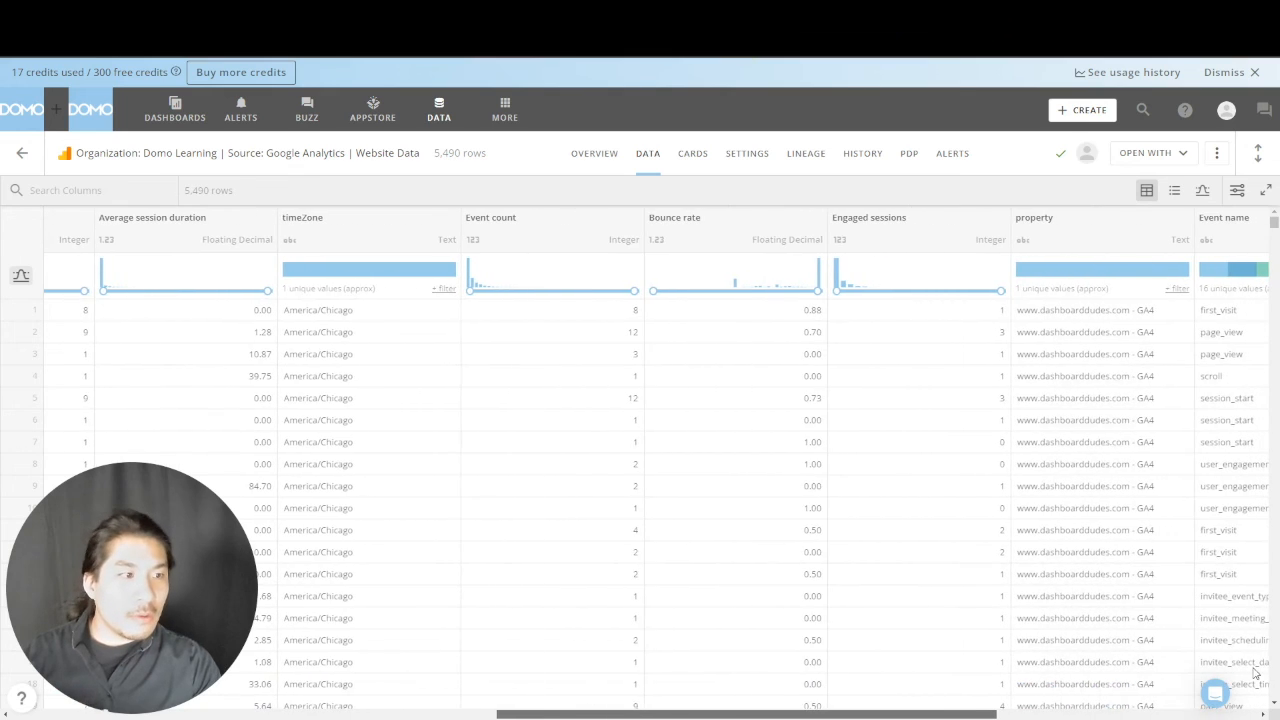
scroll(1268, 673, "right", 1)
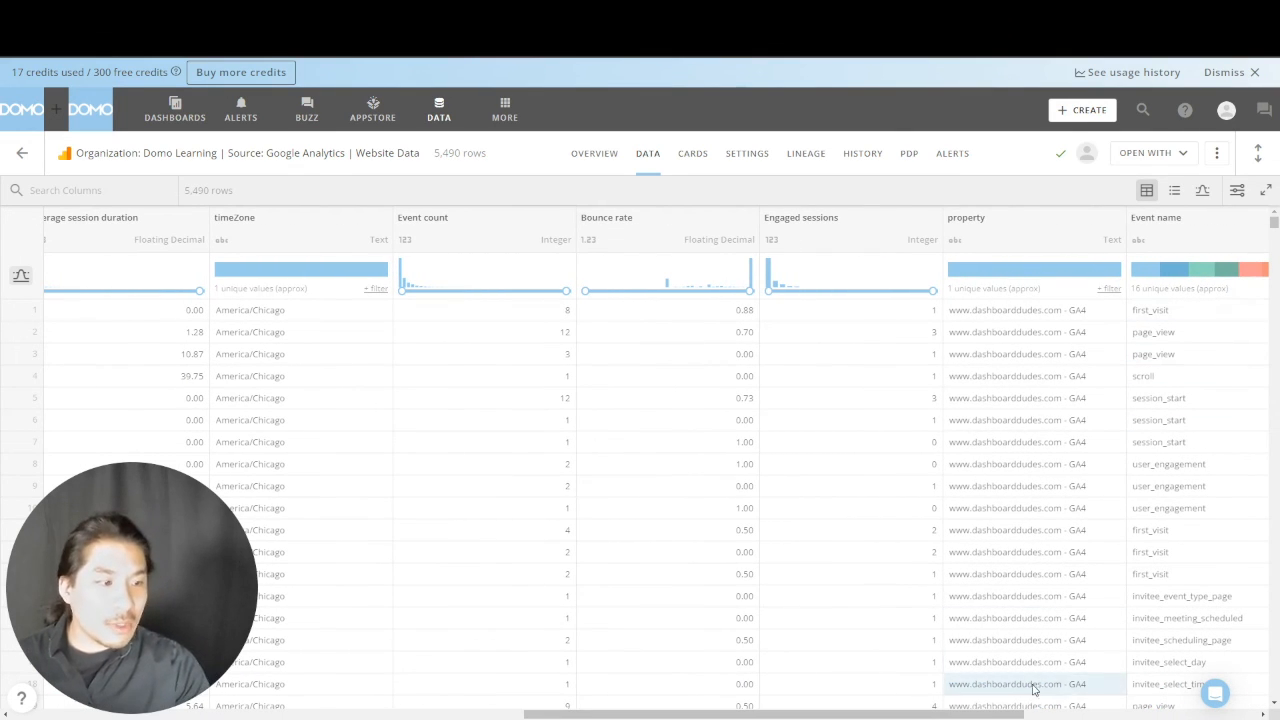
scroll(1034, 686, "right", 3)
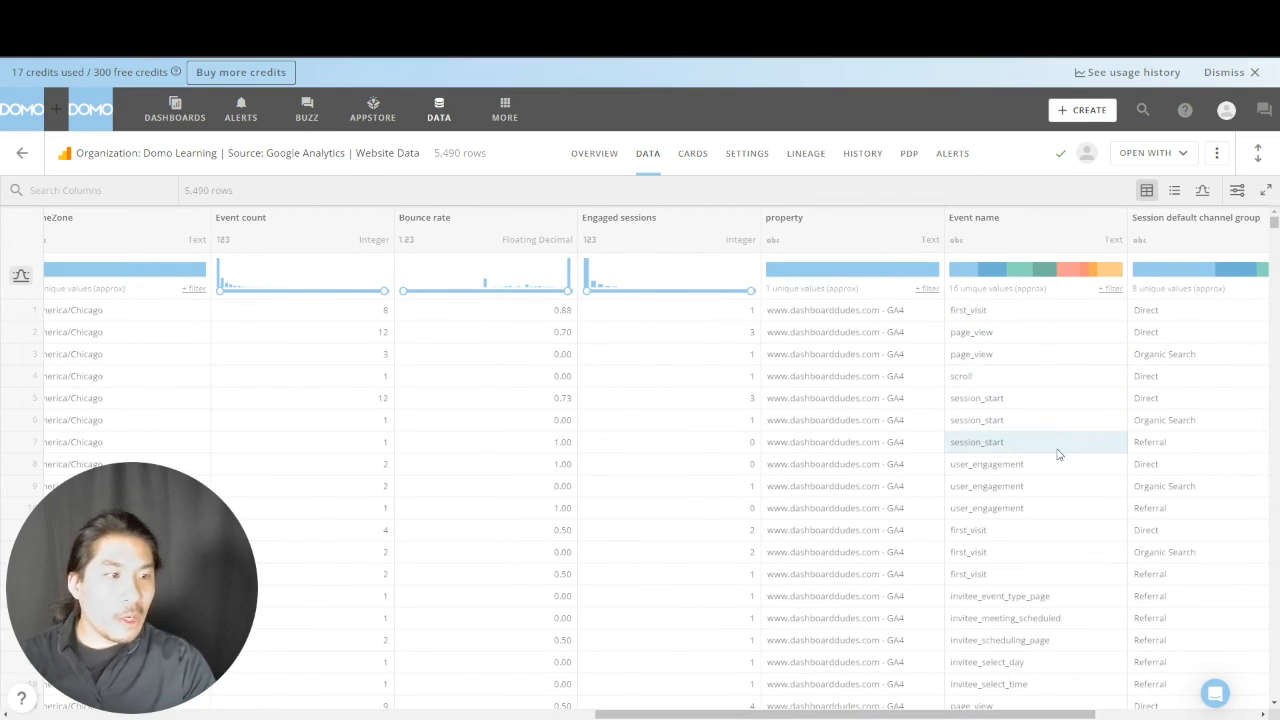
Filter the Event name column to include only invitee_meeting_scheduled
left_click(1112, 289)
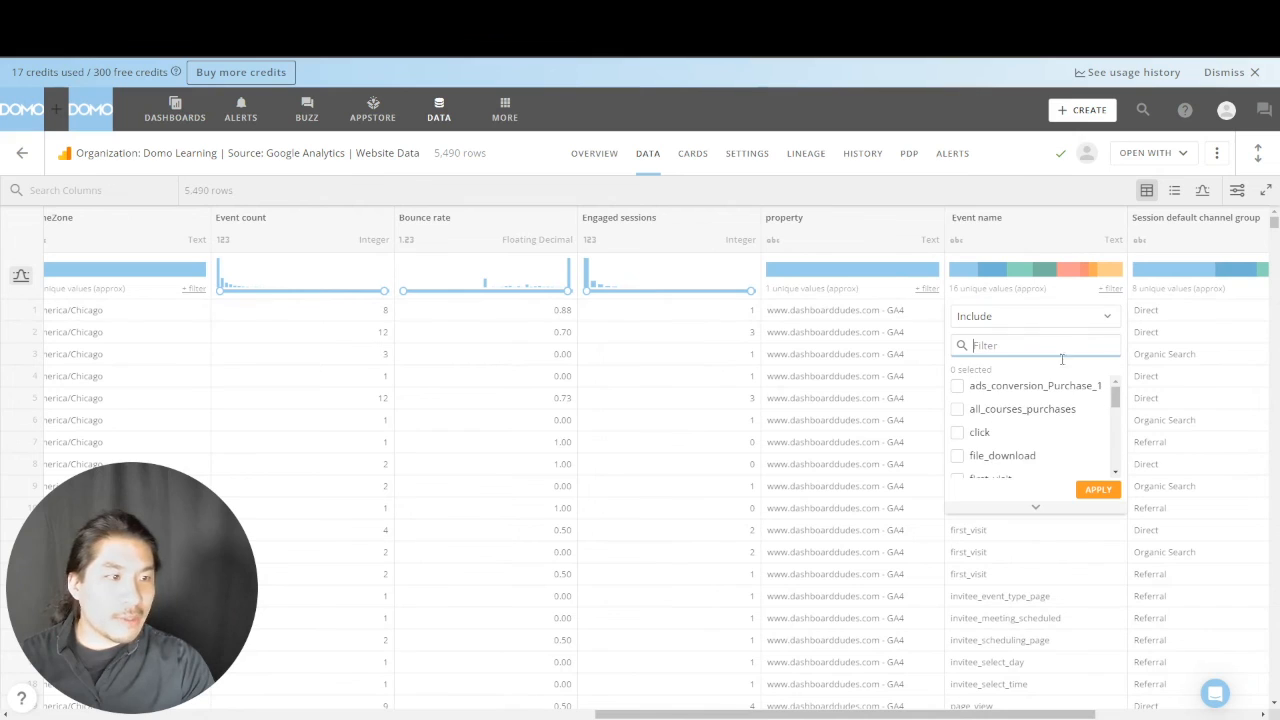
scroll(1005, 430, "down", 2)
left_click(1003, 420)
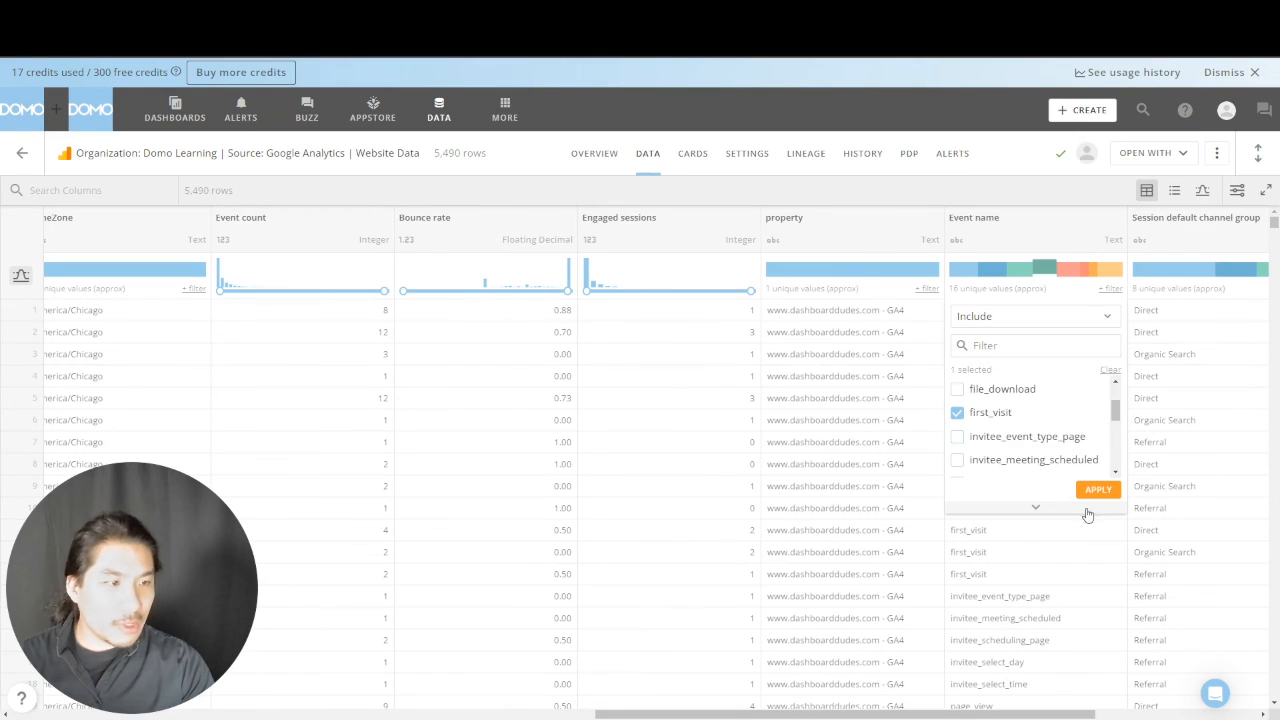
left_click(988, 460)
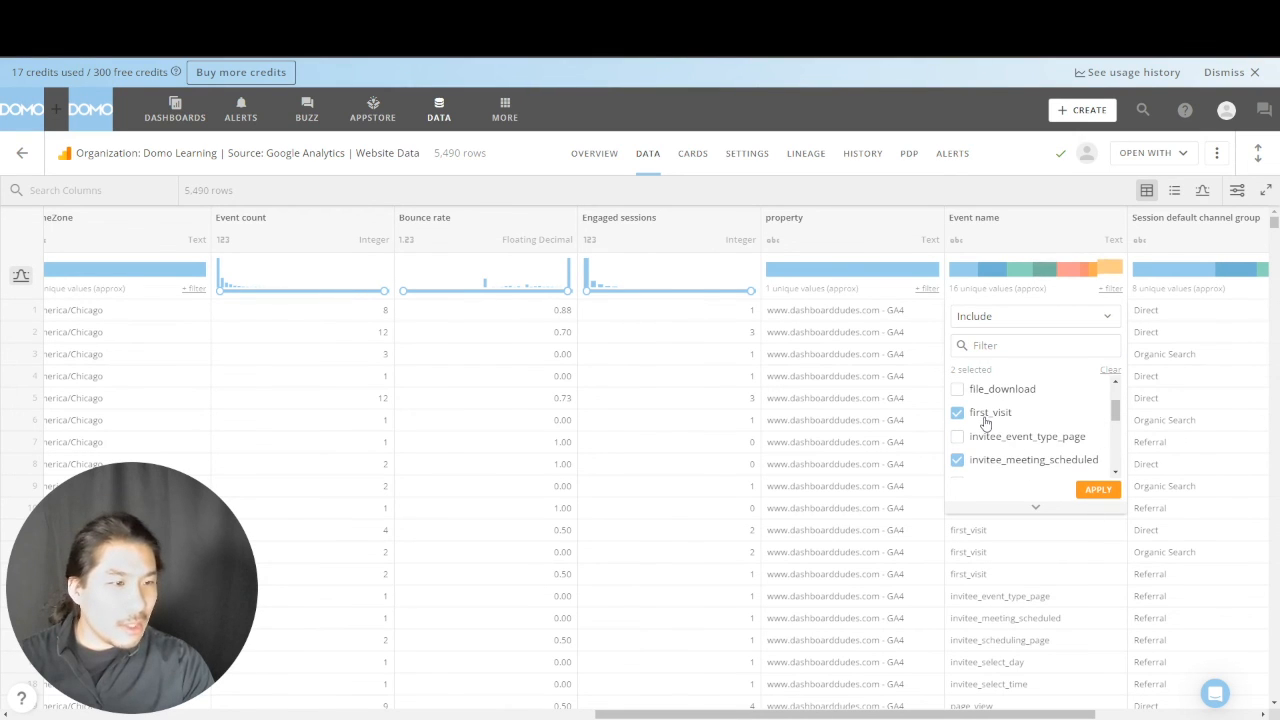
left_click(988, 414)
left_click(1095, 489)
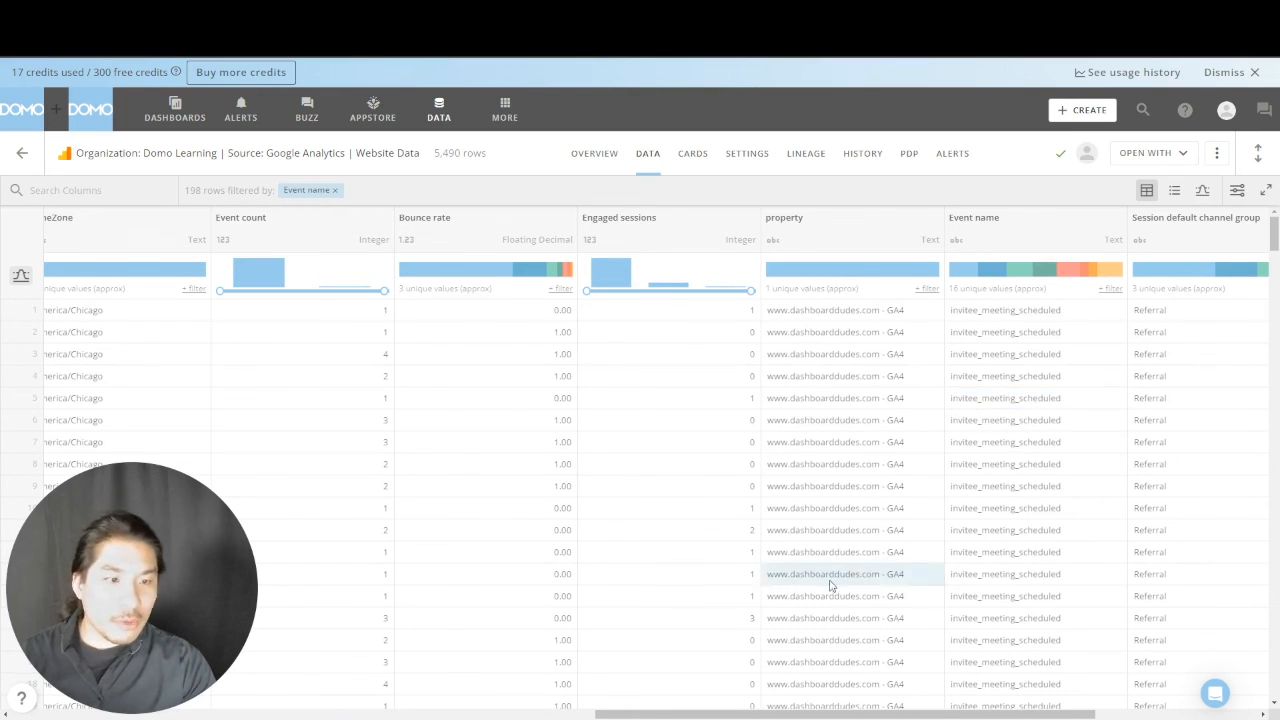
Remove the invitee_meeting_scheduled filter from the Event name column
left_click_drag(600, 713, 766, 700)
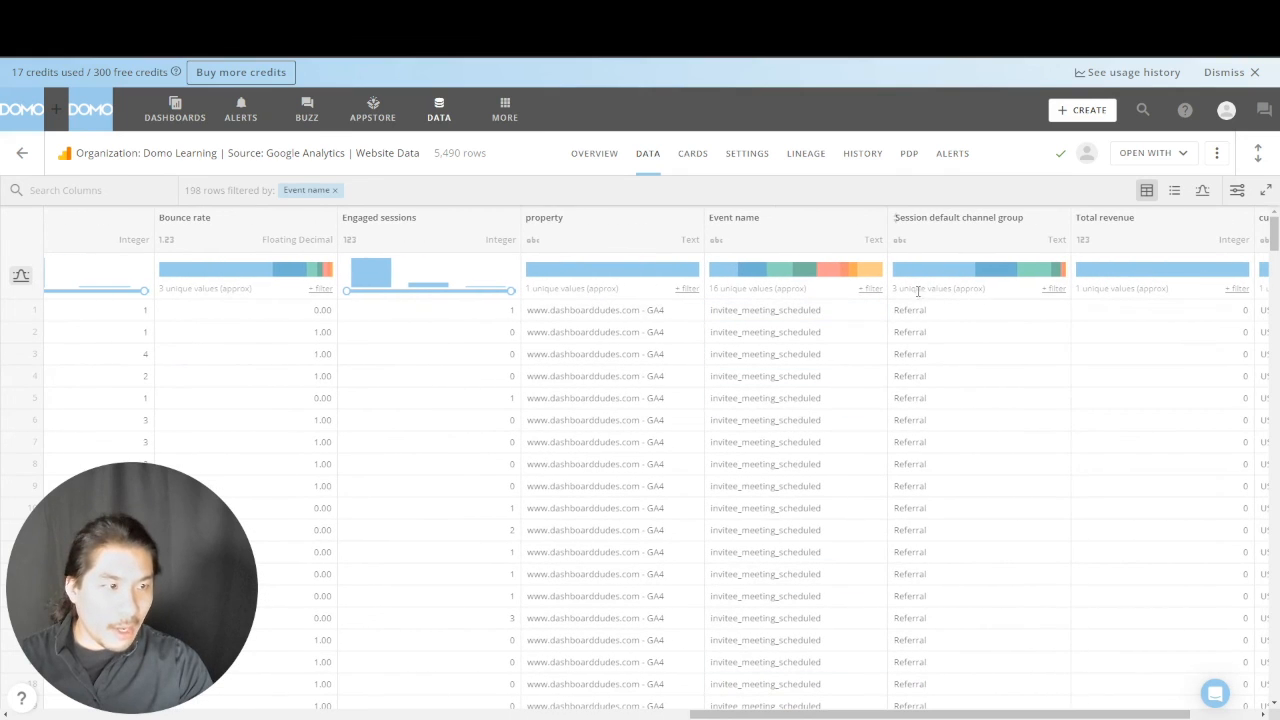
left_click(1052, 289)
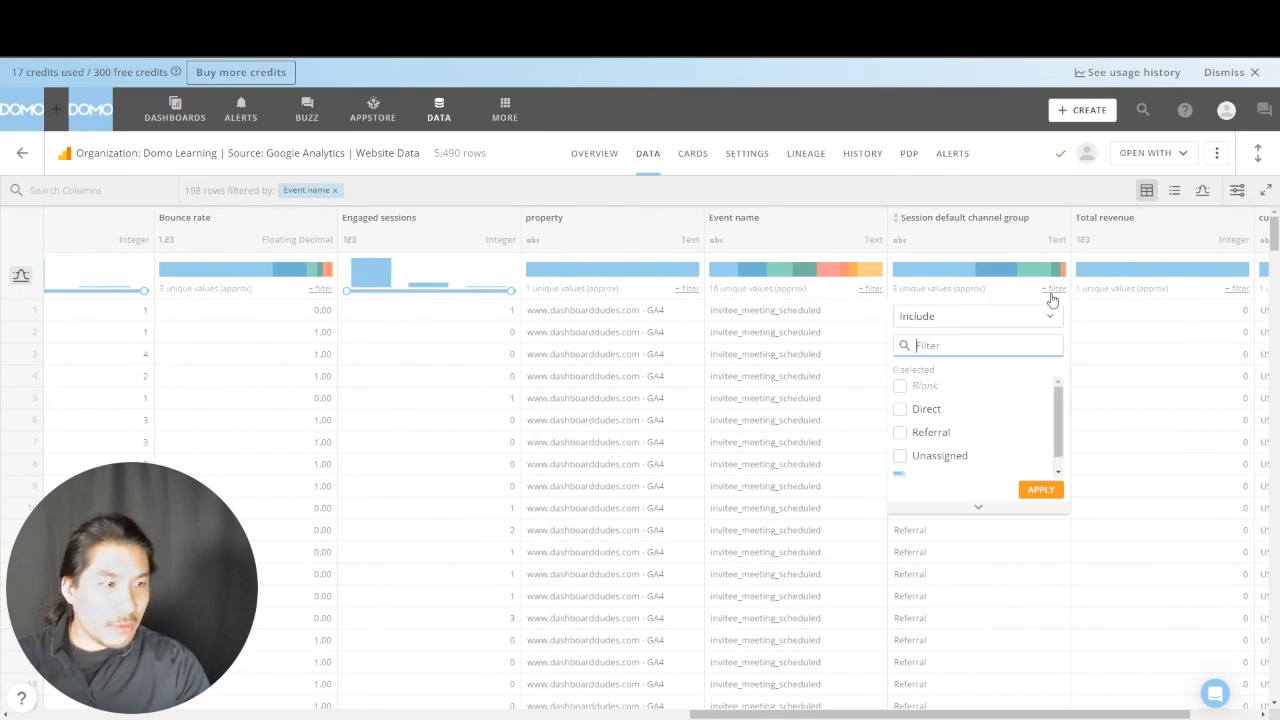
left_click(871, 291)
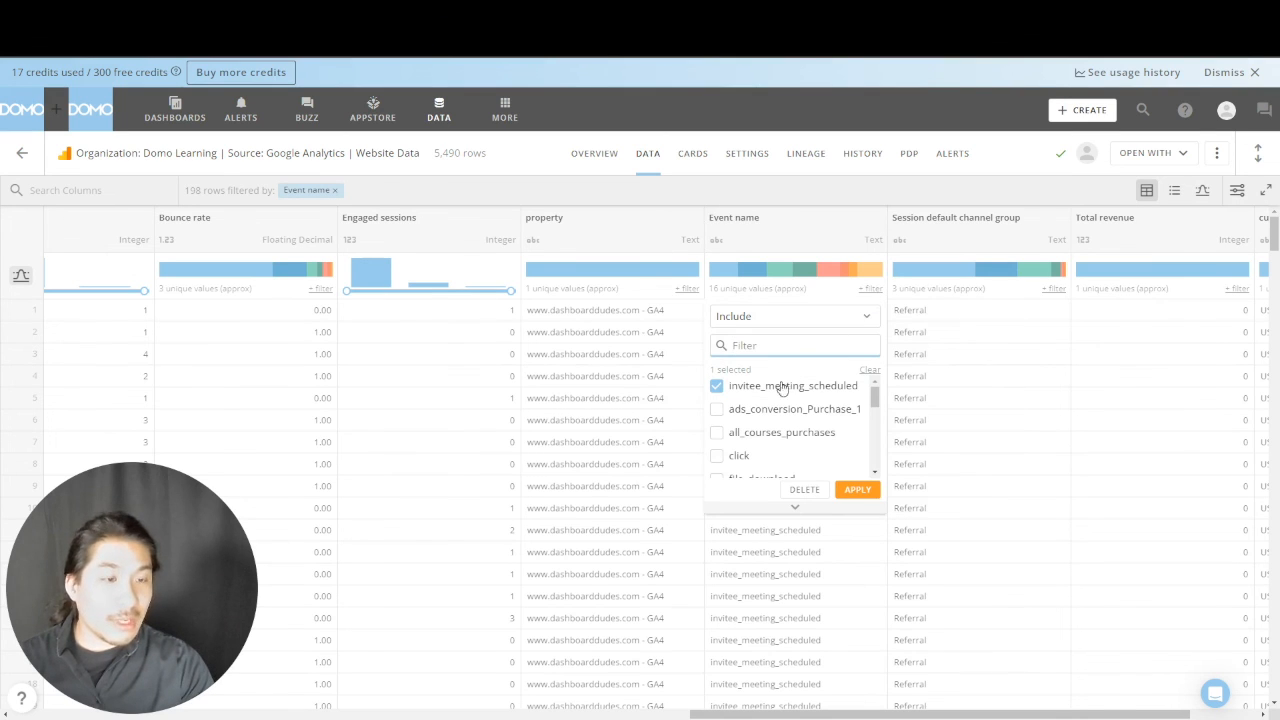
left_click(719, 389)
left_click(857, 490)
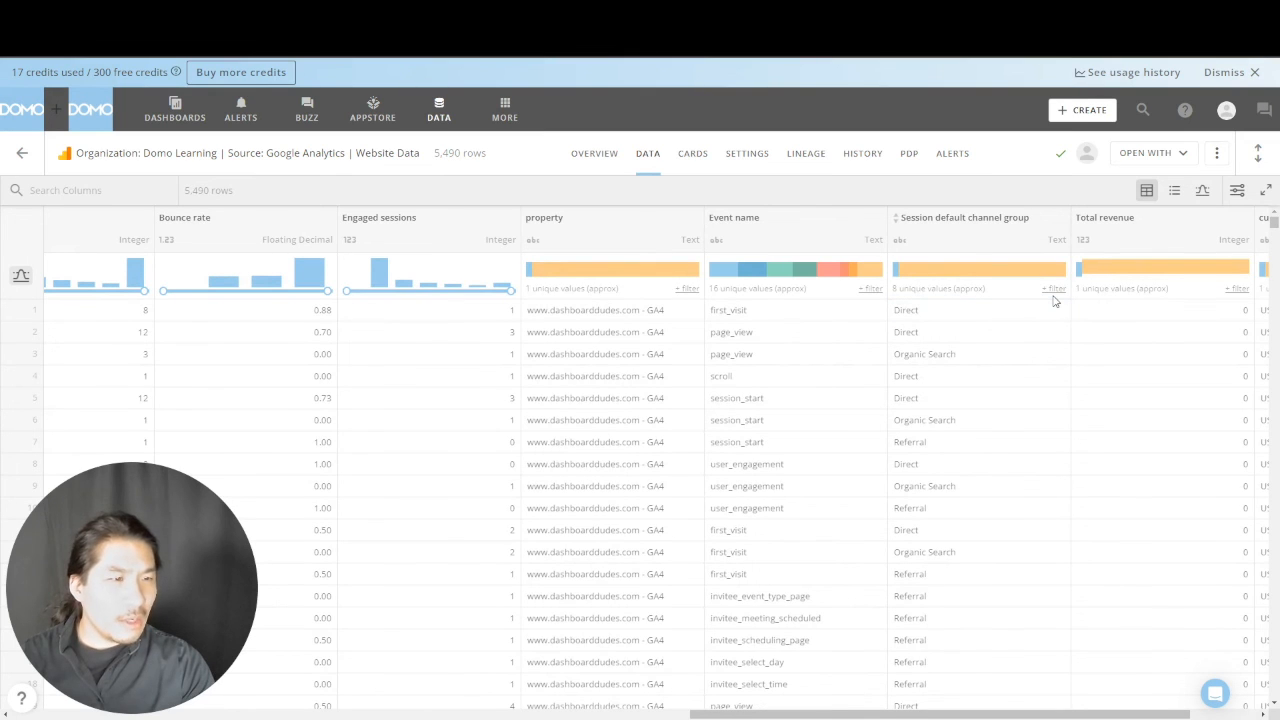
Examine the available filter values for Session default channel group and the remaining revenue and currency columns, and return to the first column
left_click(1053, 290)
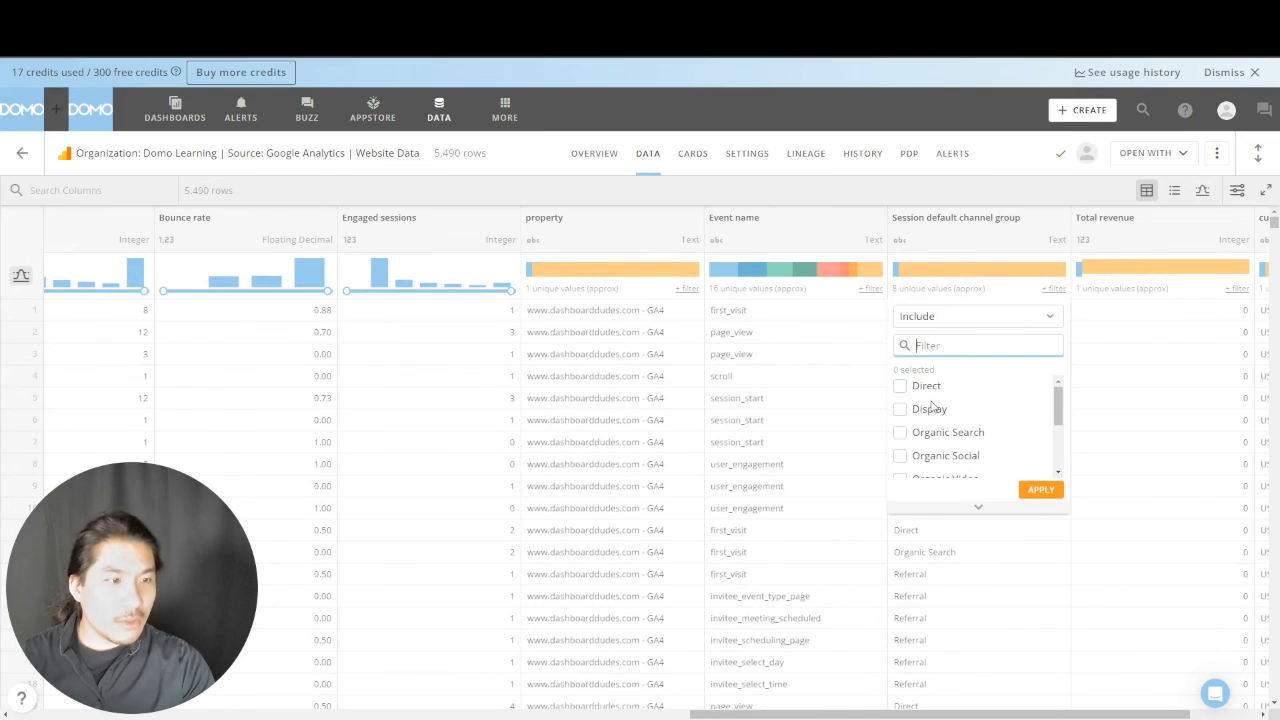
scroll(930, 440, "down", 2)
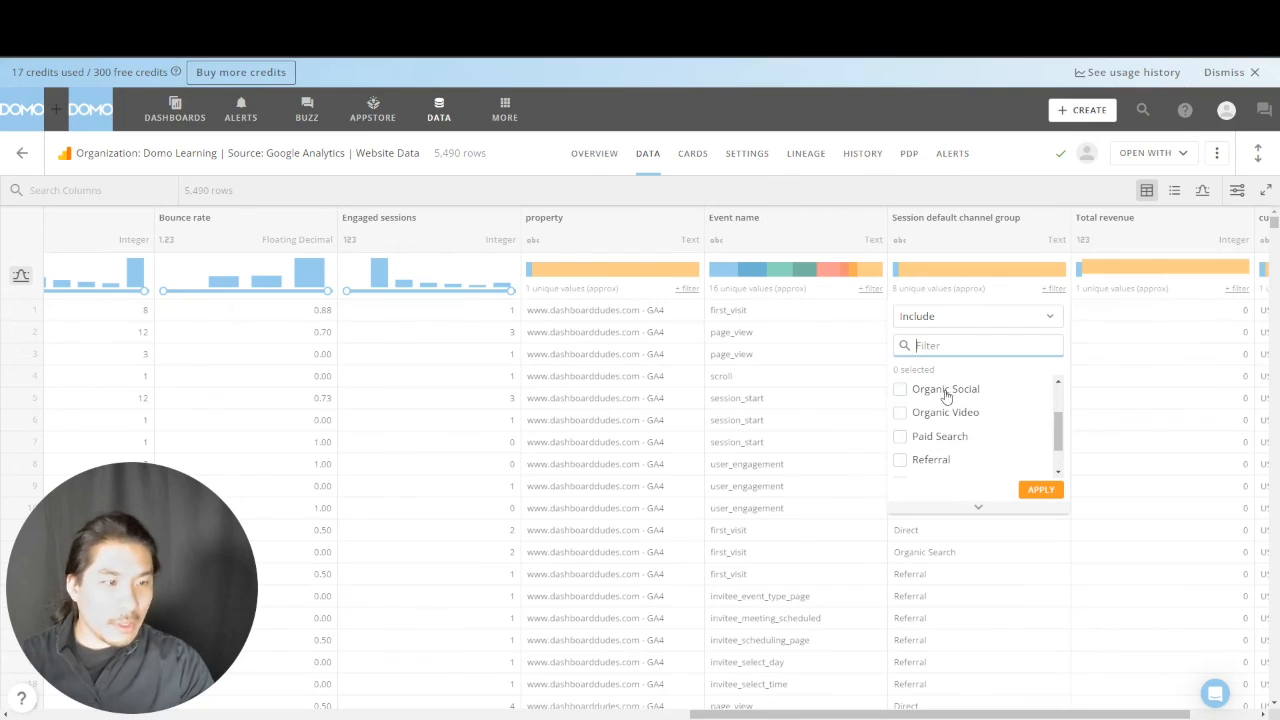
scroll(948, 425, "down", 2)
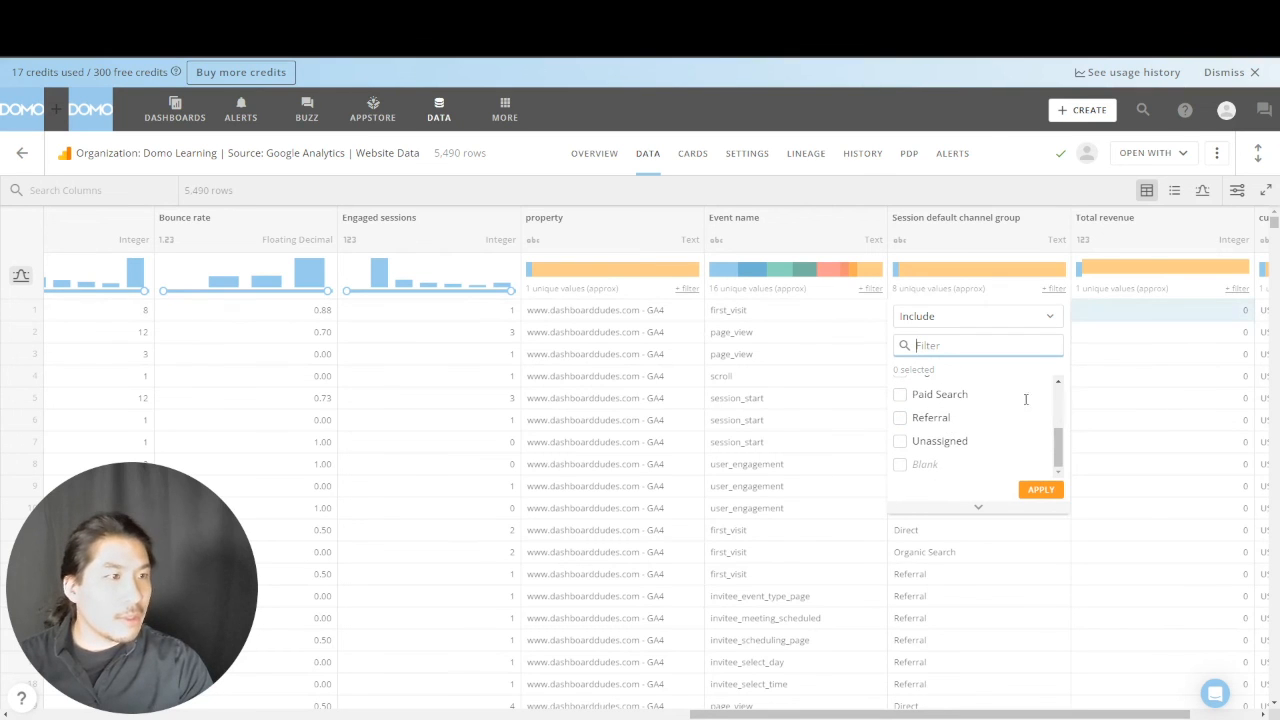
left_click_drag(848, 714, 983, 712)
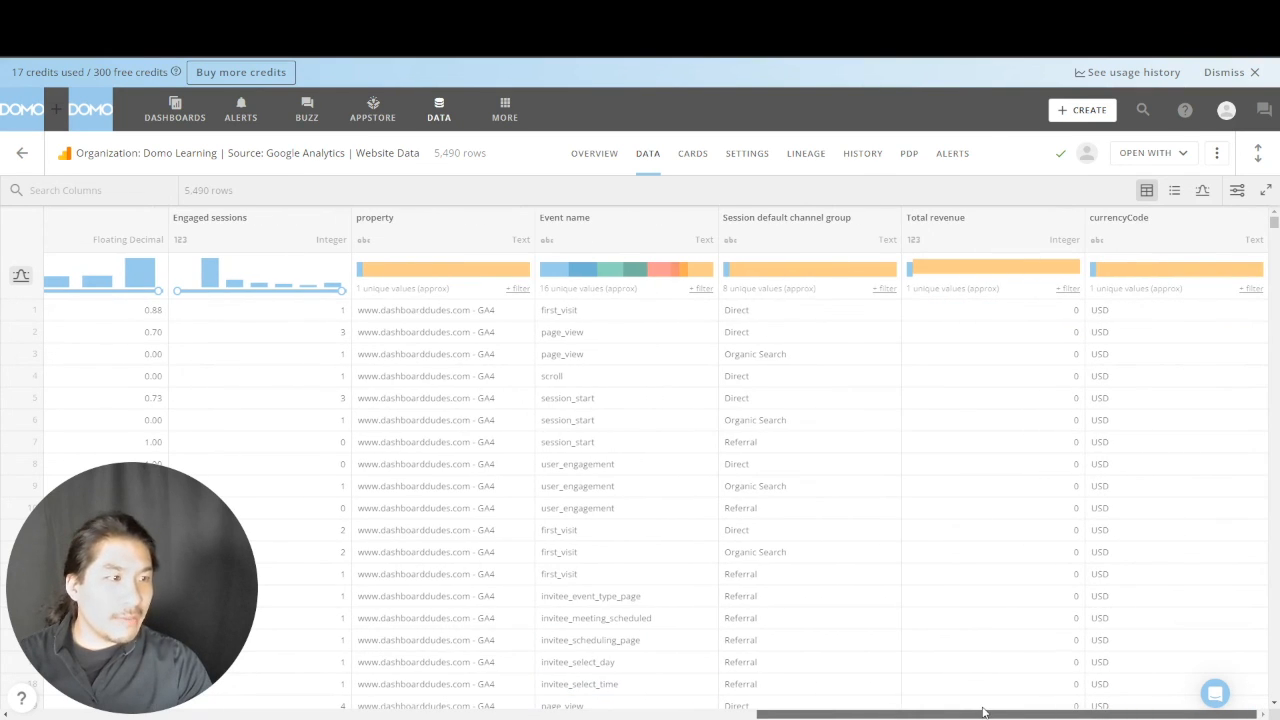
left_click_drag(906, 711, 45, 711)
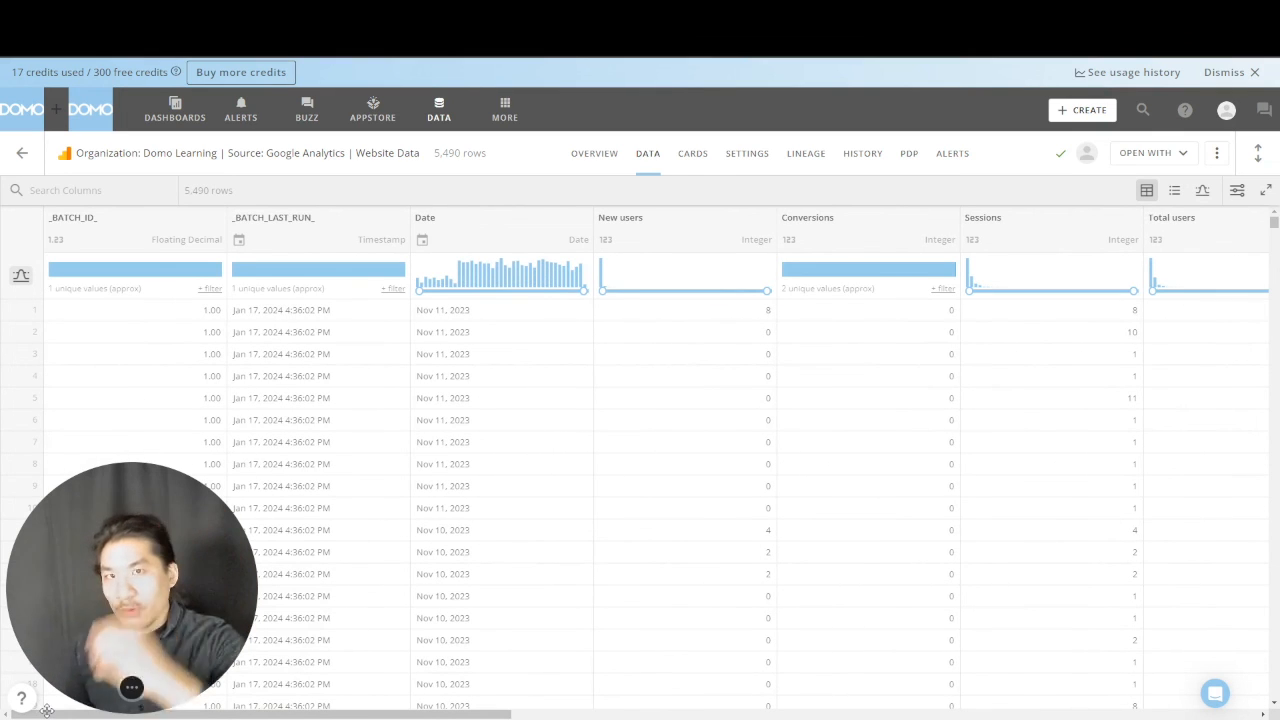